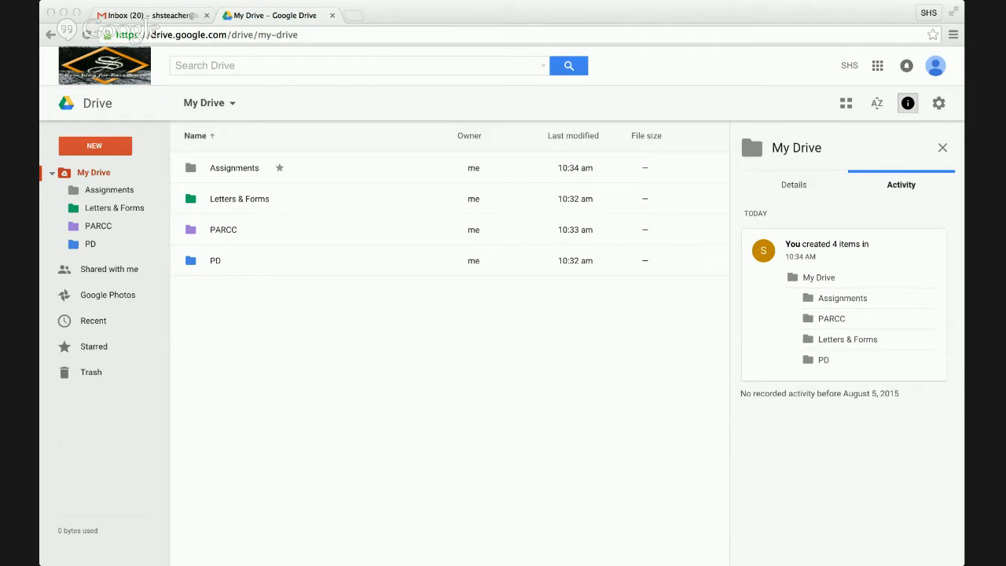
- Leave Google Drive's My Drive and switch to the Gmail inbox browser tab
{"action": "left_click", "coordinate": [225, 338]}
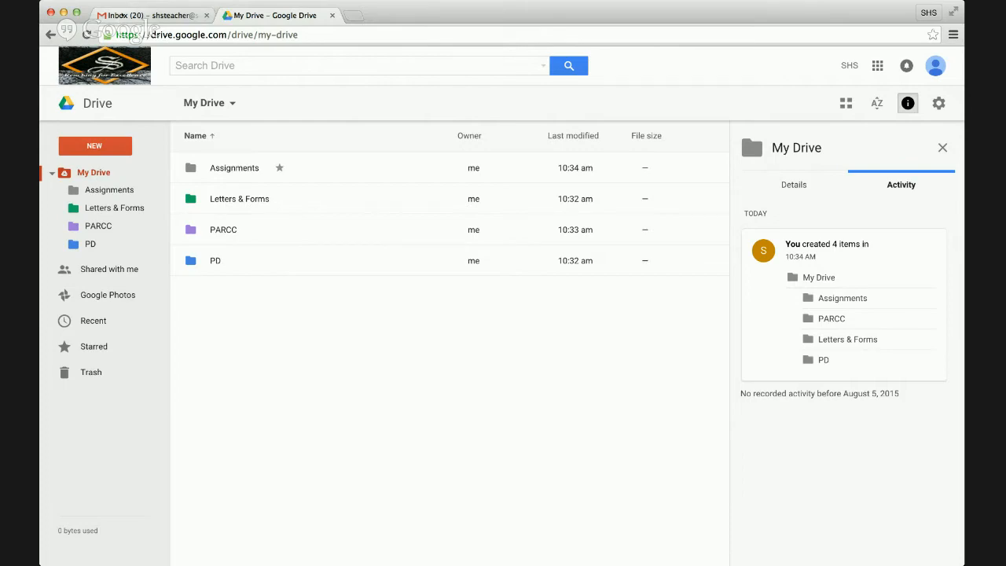
{"action": "left_click", "coordinate": [122, 15]}
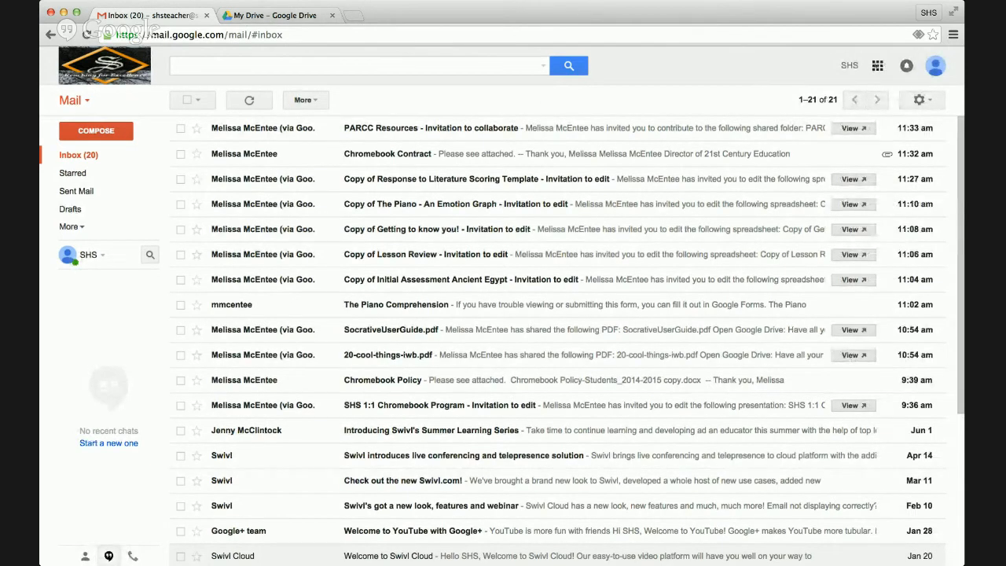
- Open the Google apps grid, then go back to the My Drive – Google Drive tab
{"action": "left_click", "coordinate": [877, 65]}
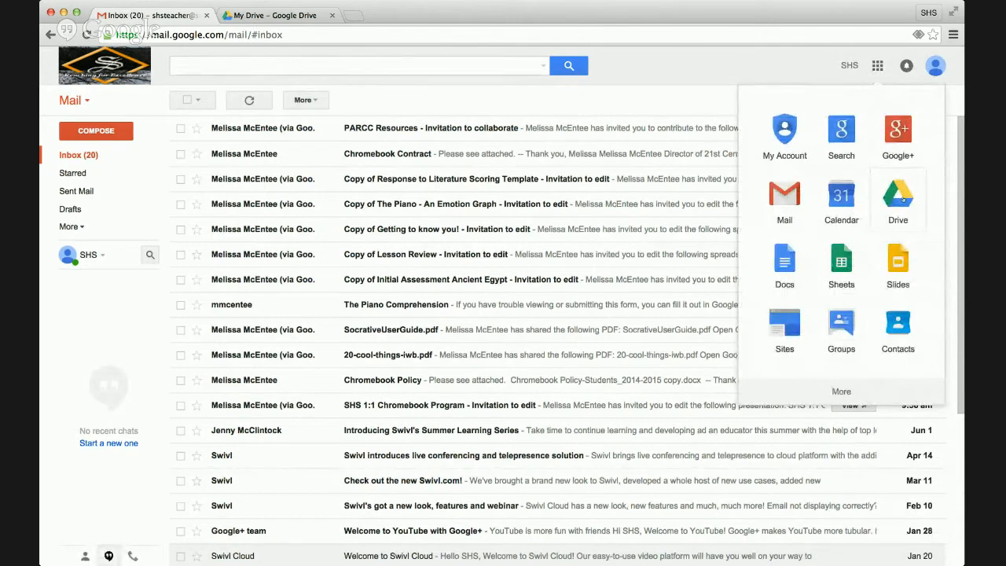
{"action": "left_click", "coordinate": [301, 15]}
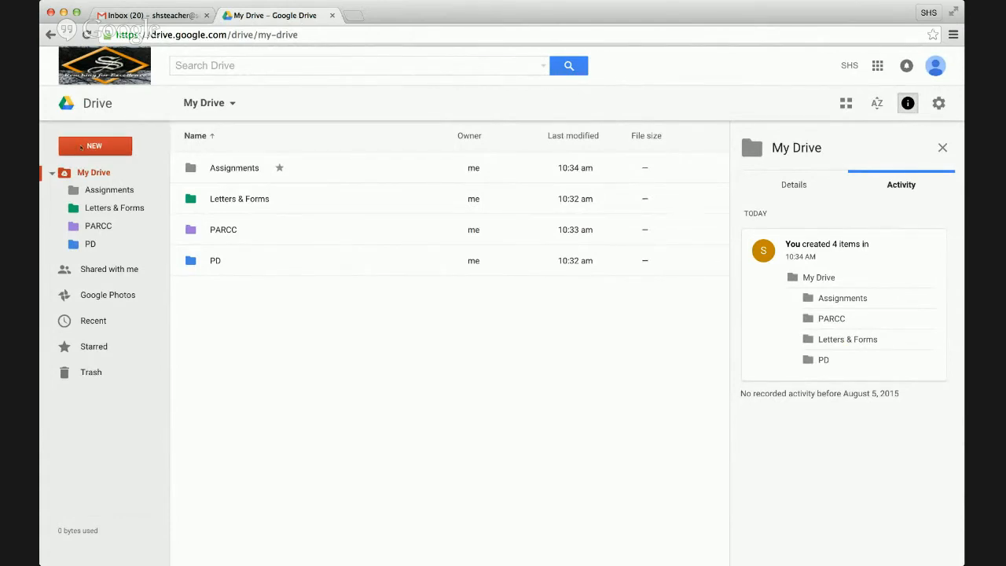
- Create a new folder named 'GAFE (Google)' in My Drive
{"action": "left_click", "coordinate": [80, 148]}
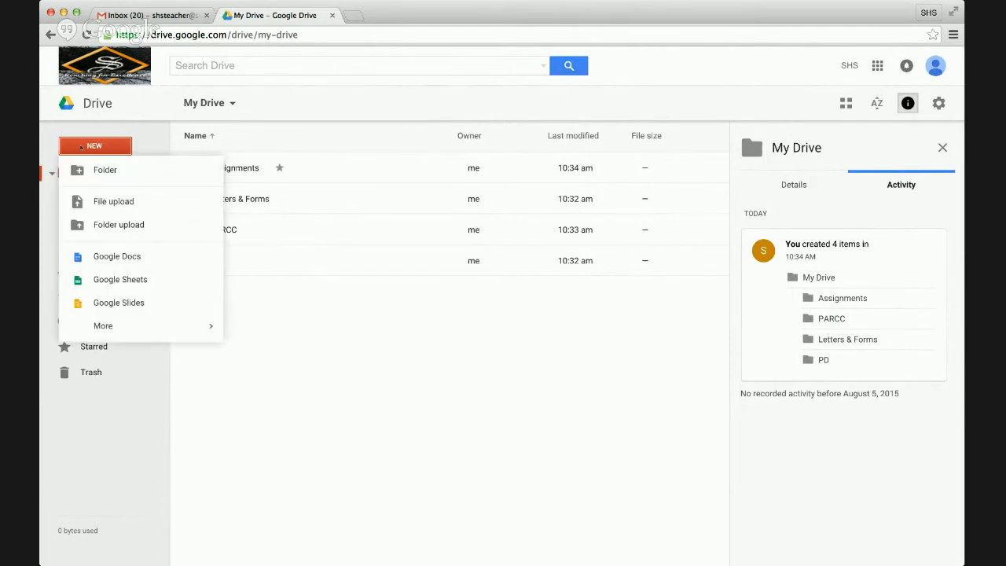
{"action": "left_click", "coordinate": [94, 168]}
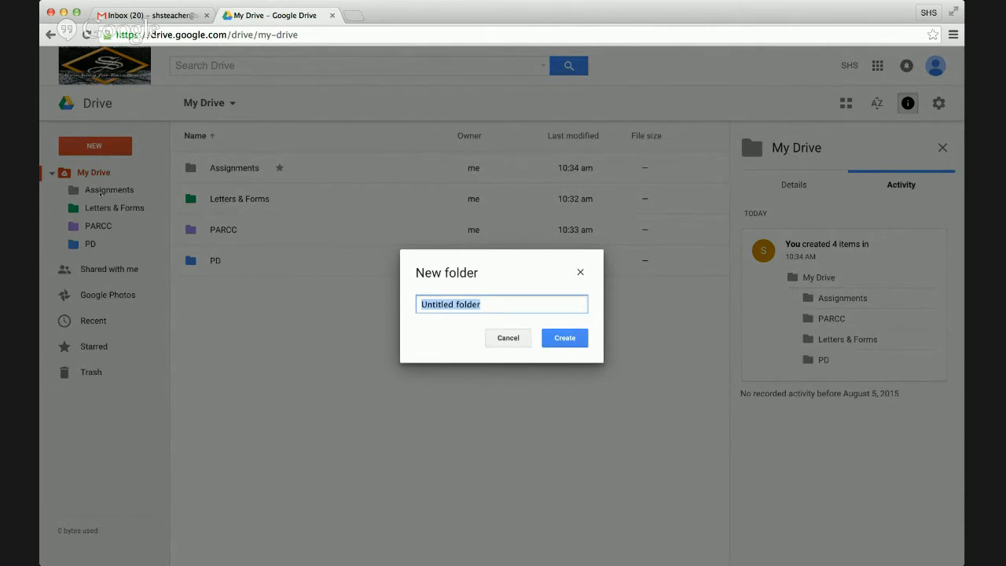
{"action": "type", "text": "C"}
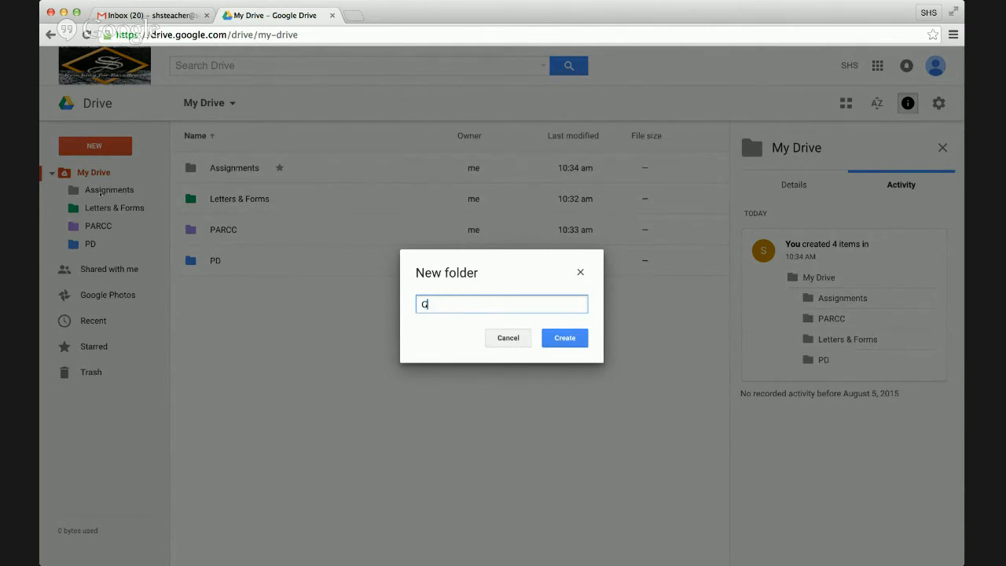
{"action": "key", "text": "BackSpace"}
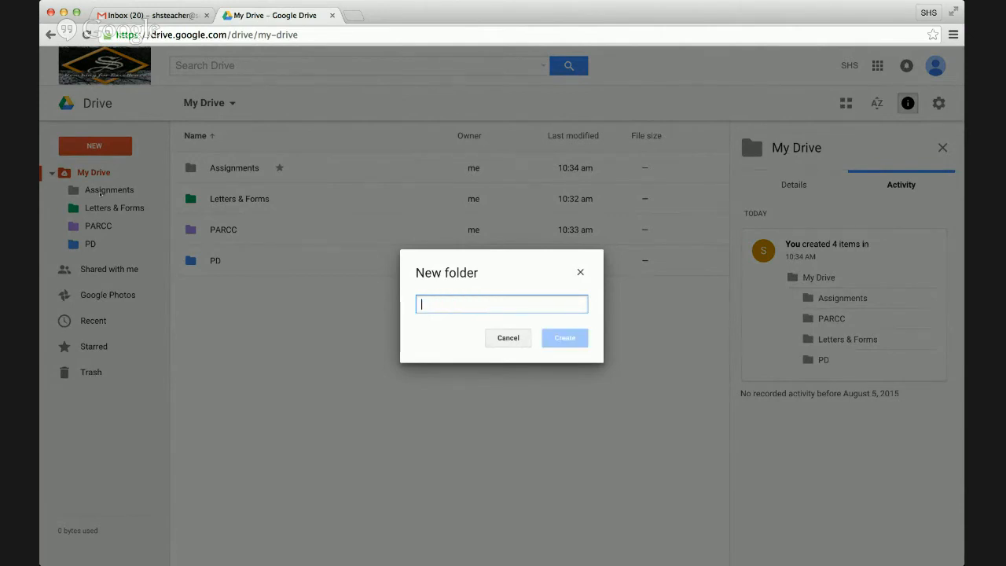
{"action": "type", "text": "G"}
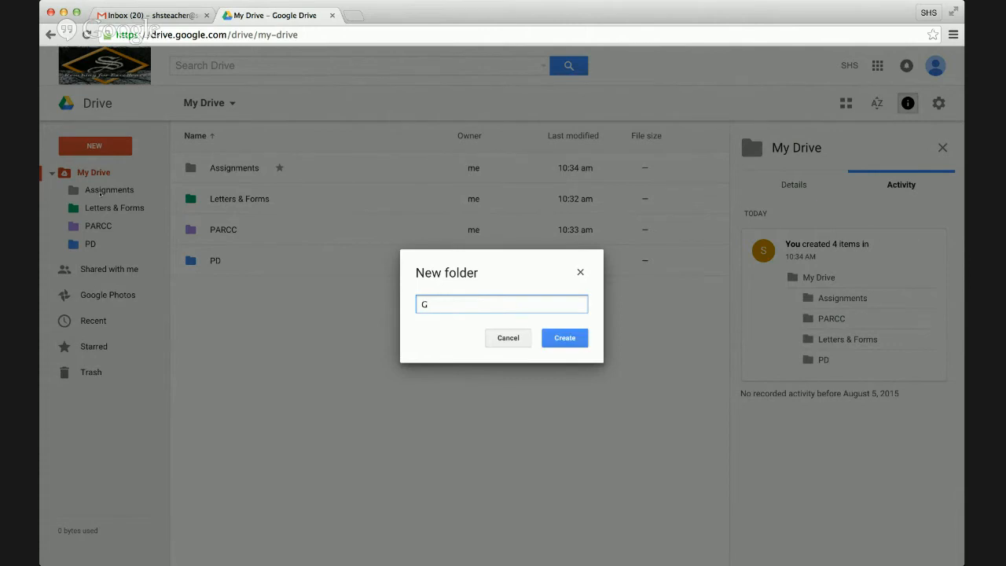
{"action": "type", "text": "AFE (Google)"}
{"action": "left_click", "coordinate": [572, 339]}
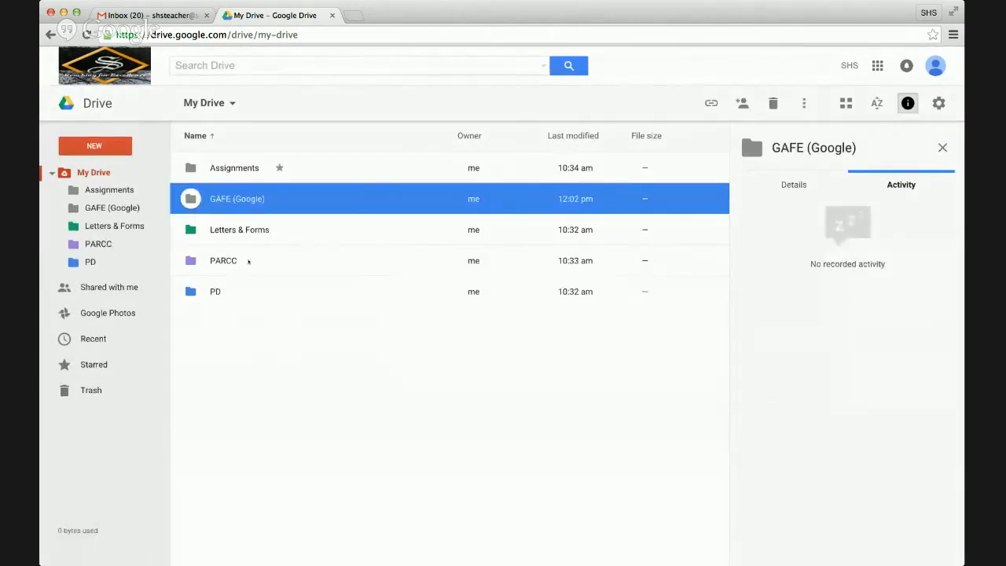
- Change the GAFE (Google) folder's colour to red
{"action": "left_click", "coordinate": [257, 305]}
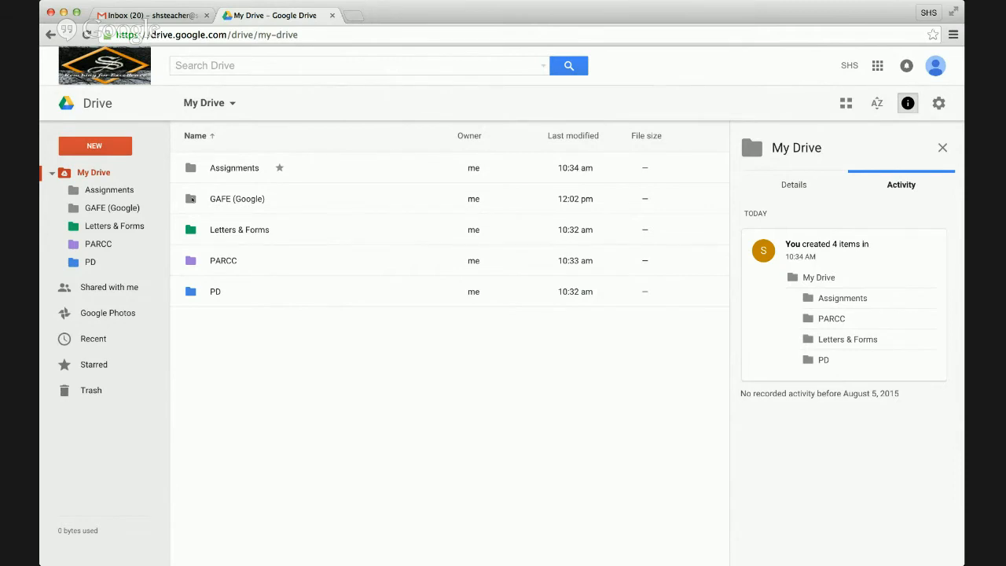
{"action": "left_click", "coordinate": [192, 200]}
{"action": "right_click", "coordinate": [192, 200]}
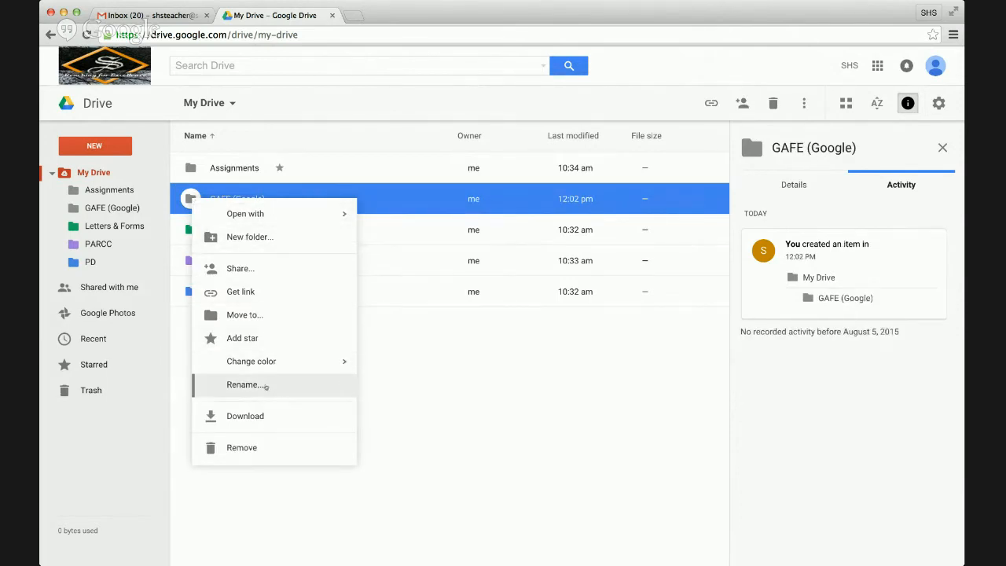
{"action": "mouse_move", "coordinate": [274, 360]}
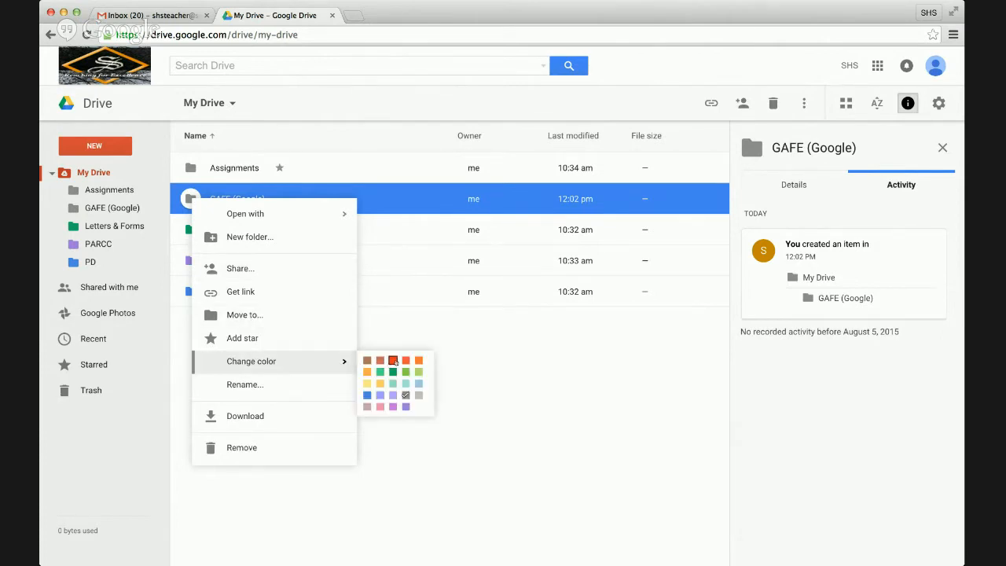
{"action": "left_click", "coordinate": [393, 361]}
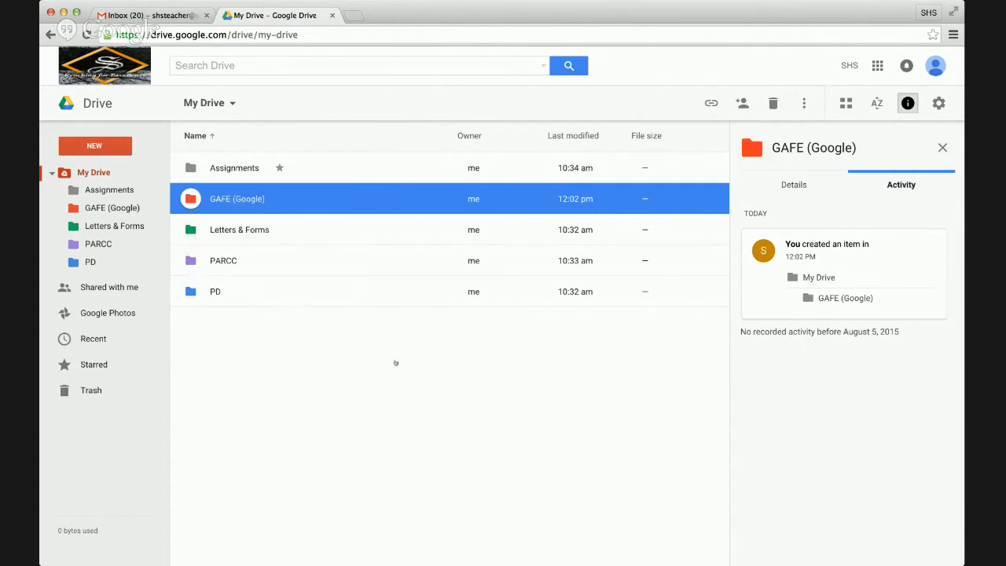
{"action": "left_click", "coordinate": [331, 367]}
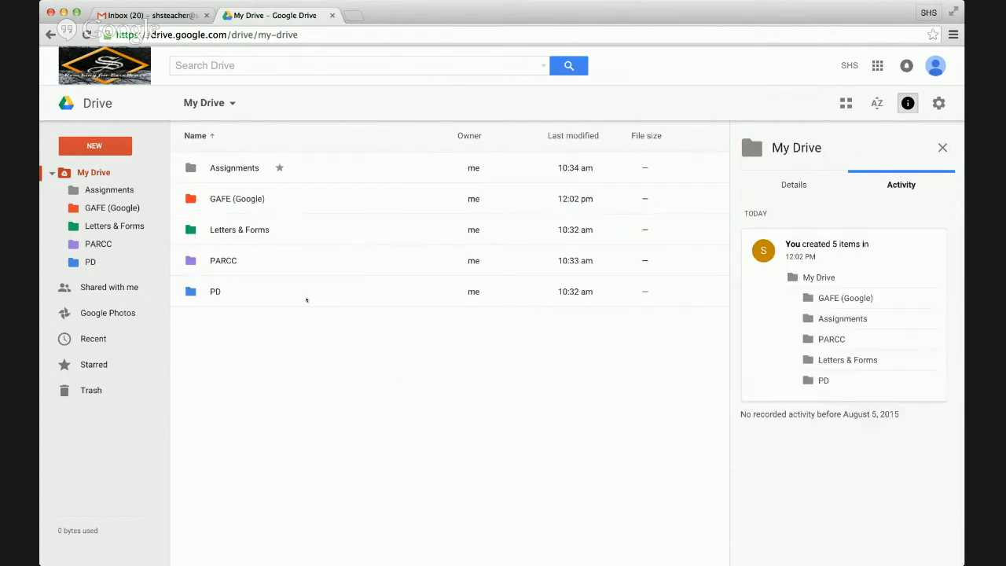
- Change the Assignments folder's colour to yellow
{"action": "right_click", "coordinate": [193, 168]}
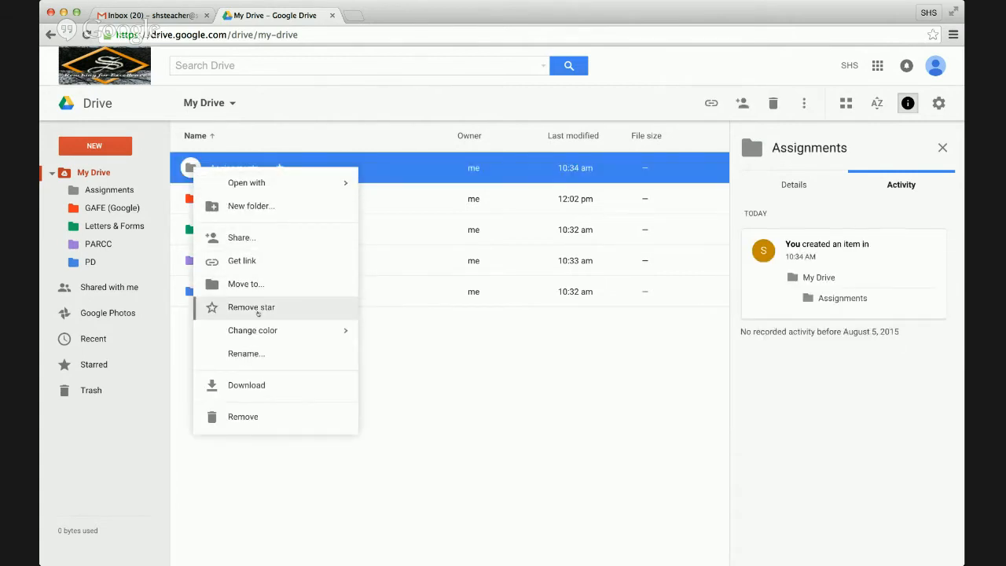
{"action": "mouse_move", "coordinate": [264, 333]}
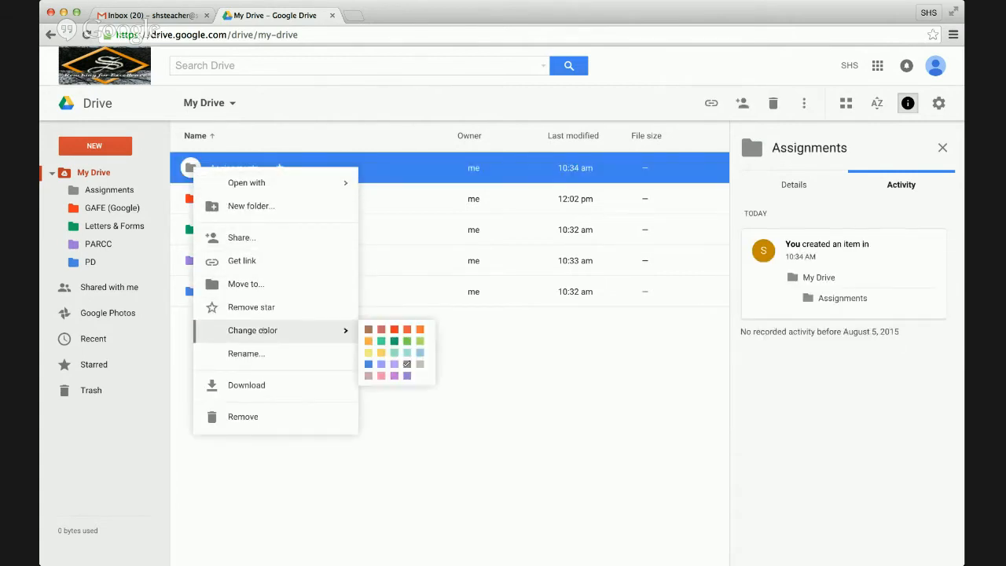
{"action": "left_click", "coordinate": [369, 353]}
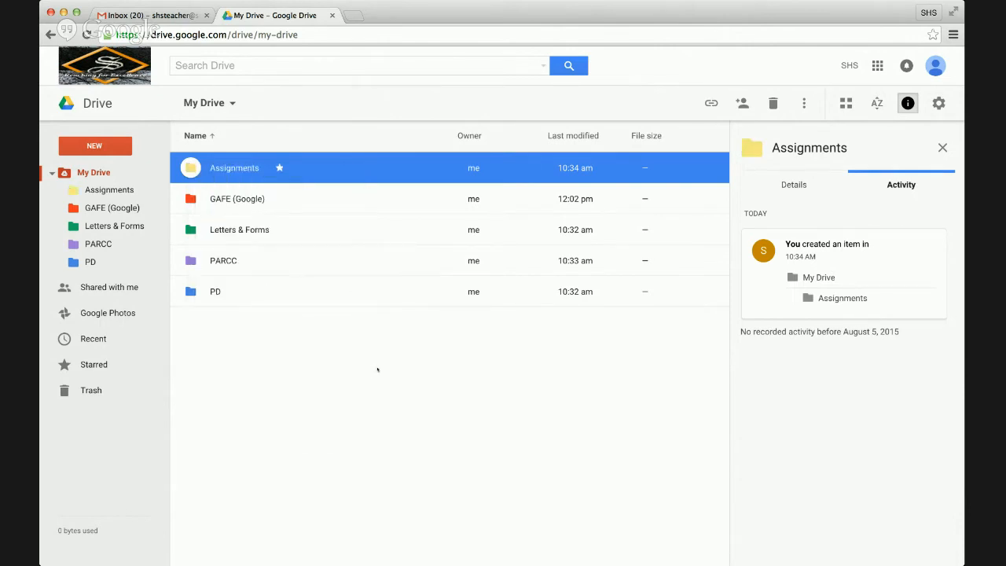
{"action": "left_click", "coordinate": [378, 370]}
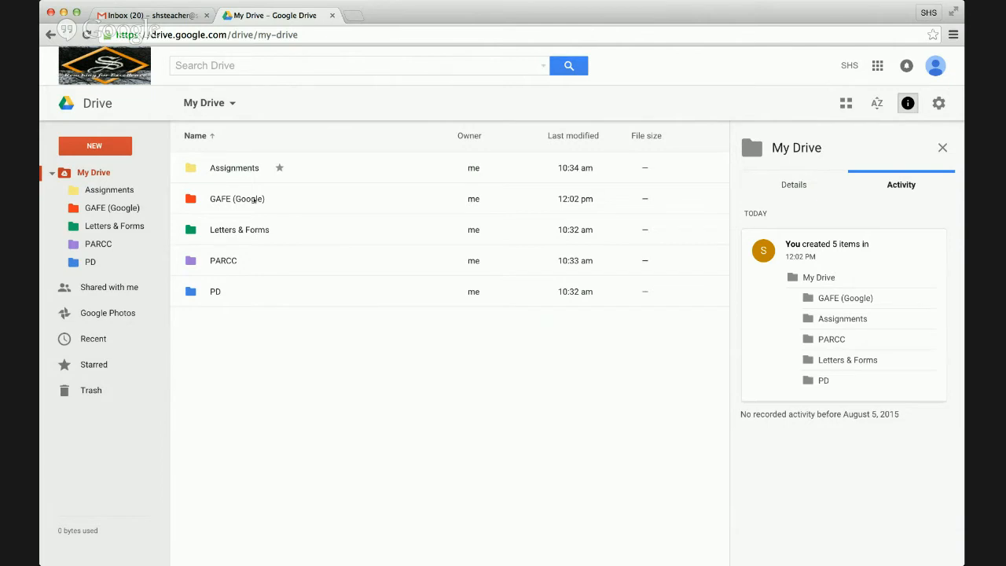
- Add a star to the GAFE (Google) folder
{"action": "right_click", "coordinate": [254, 200]}
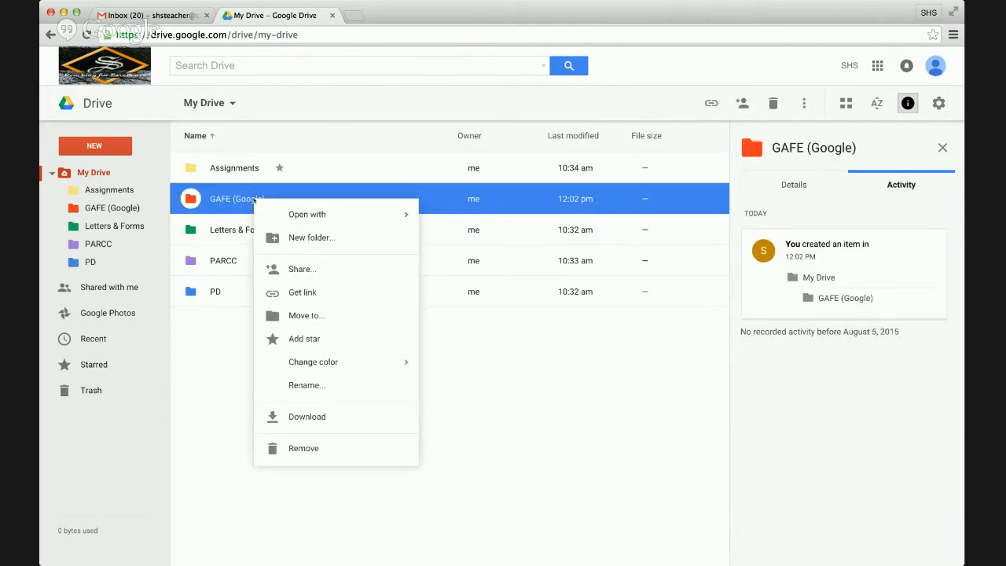
{"action": "left_click", "coordinate": [311, 338]}
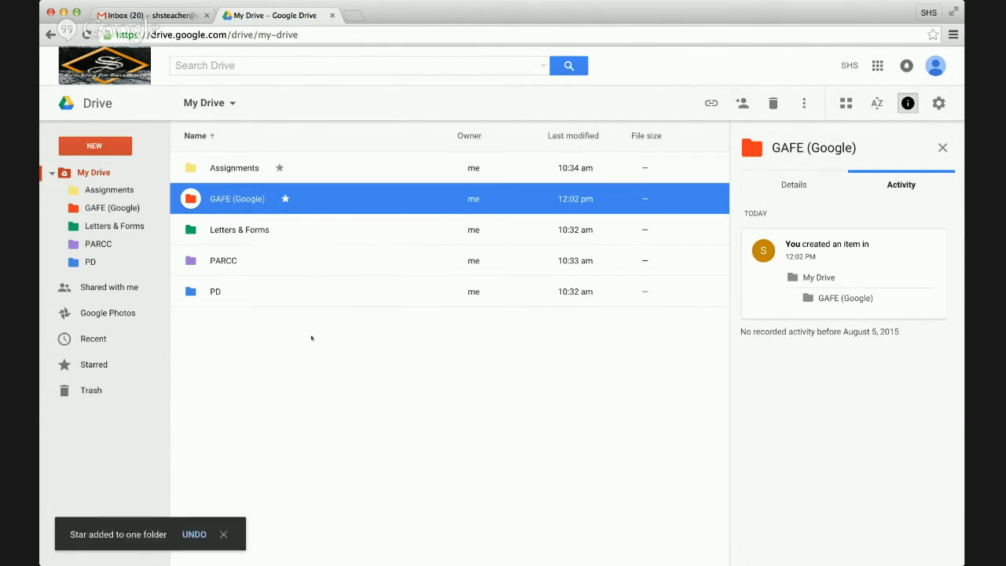
{"action": "left_click", "coordinate": [210, 319]}
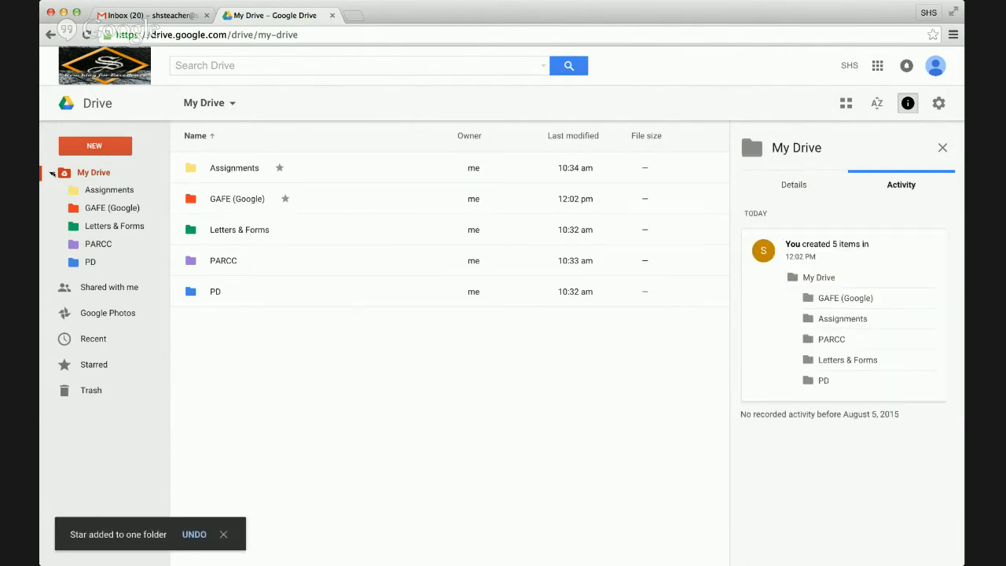
- Collapse and re-expand the My Drive tree, then show the Starred view
{"action": "left_click", "coordinate": [52, 173]}
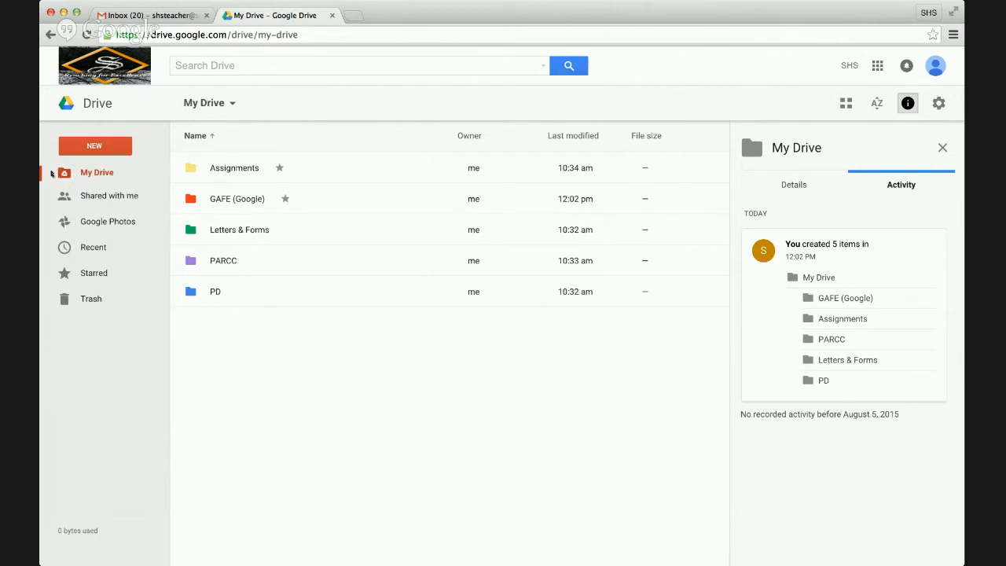
{"action": "left_click", "coordinate": [52, 173]}
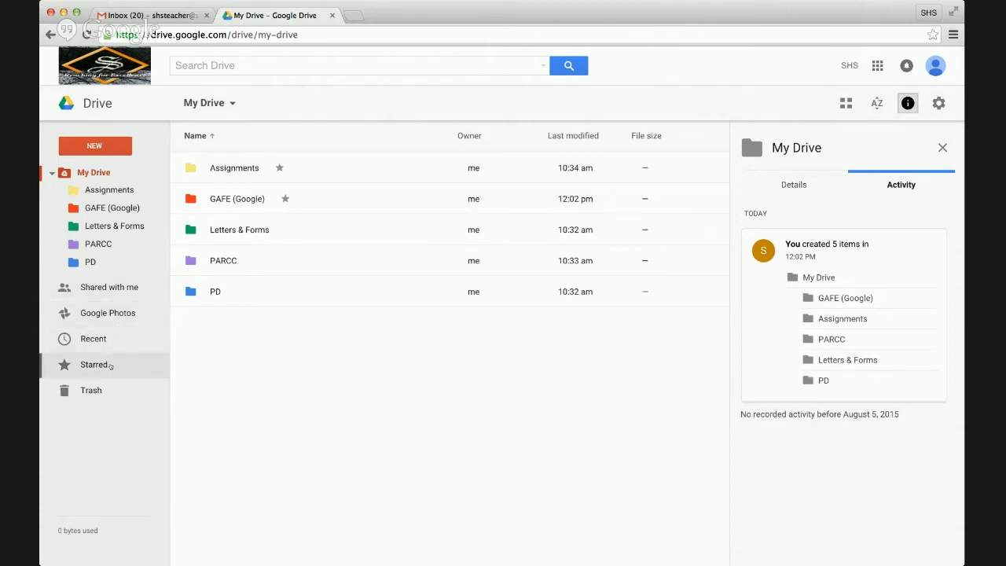
{"action": "left_click", "coordinate": [110, 365]}
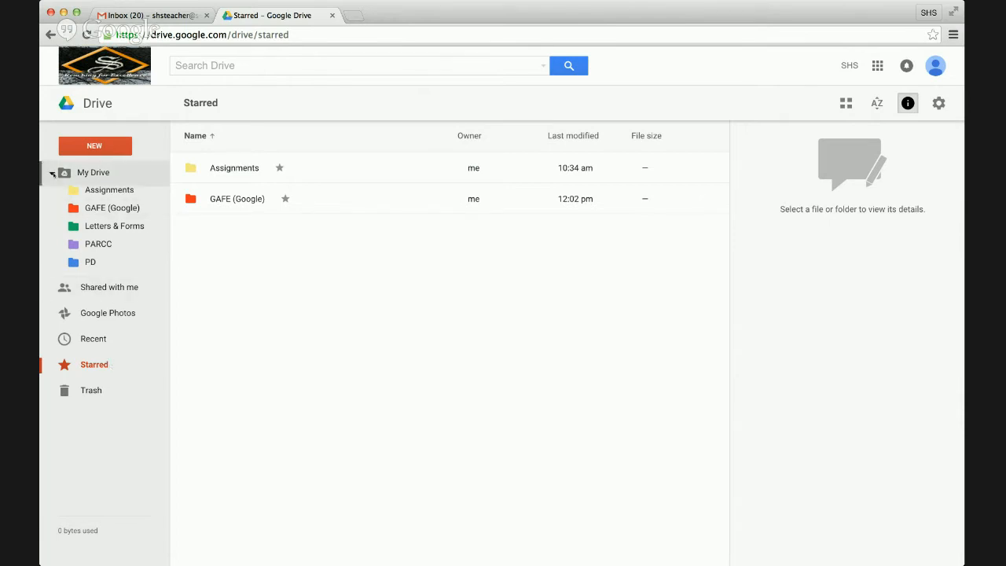
- Search Drive for 'PD'
{"action": "left_click", "coordinate": [228, 65]}
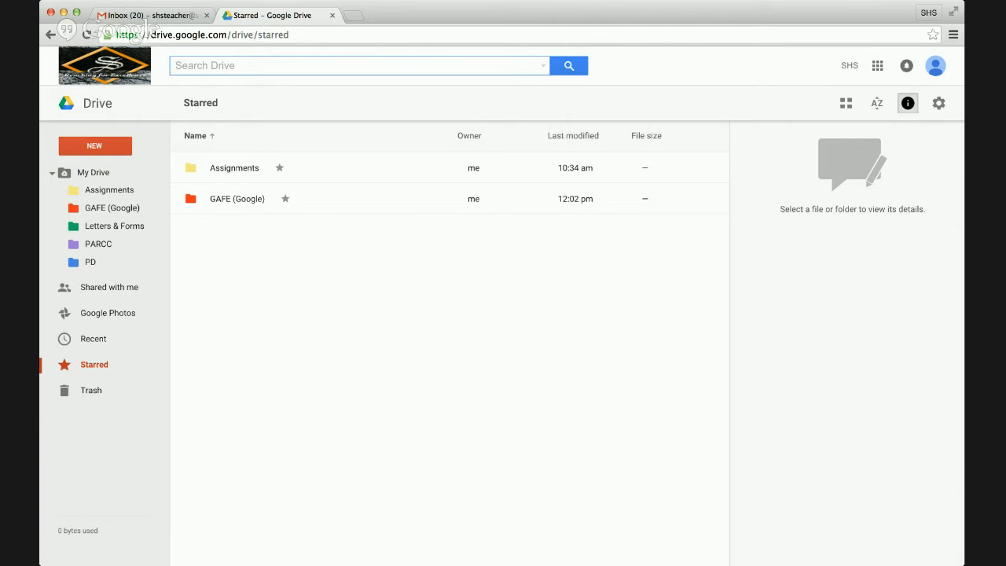
{"action": "type", "text": "PD"}
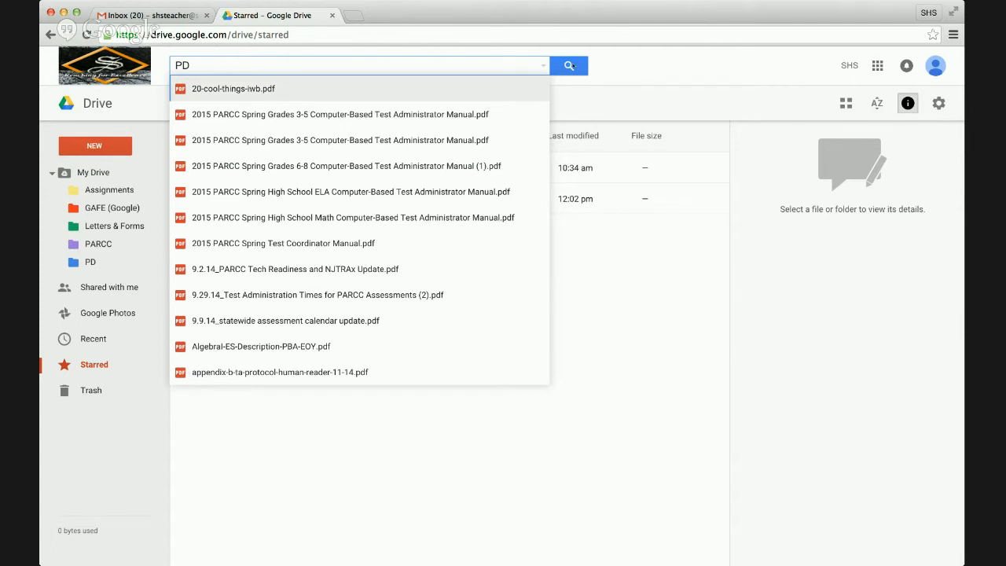
{"action": "left_click", "coordinate": [569, 66]}
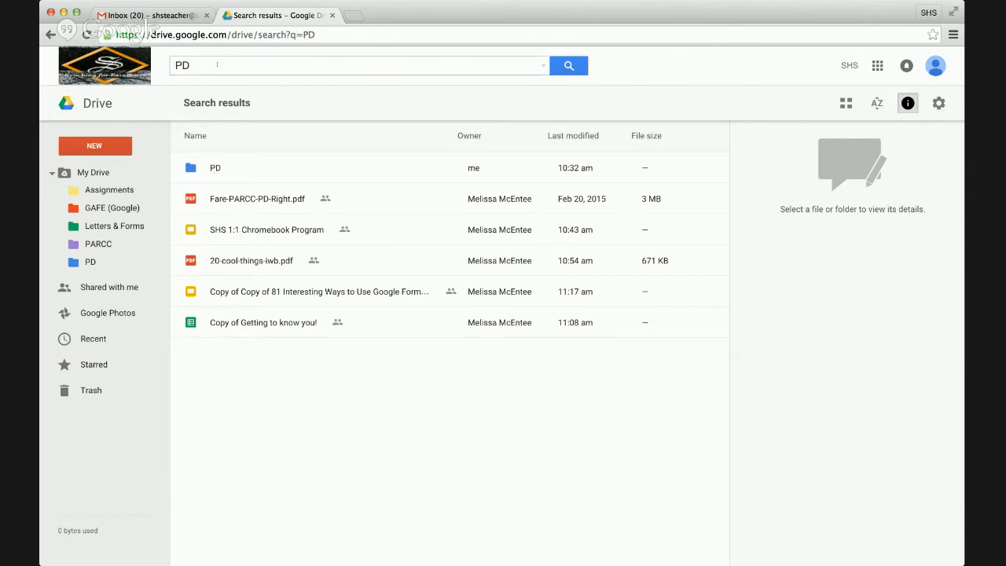
- Clear 'PD' from the search box, leaving the results listed
{"action": "left_click_drag", "start_coordinate": [217, 65], "coordinate": [161, 61]}
{"action": "key", "text": "BackSpace"}
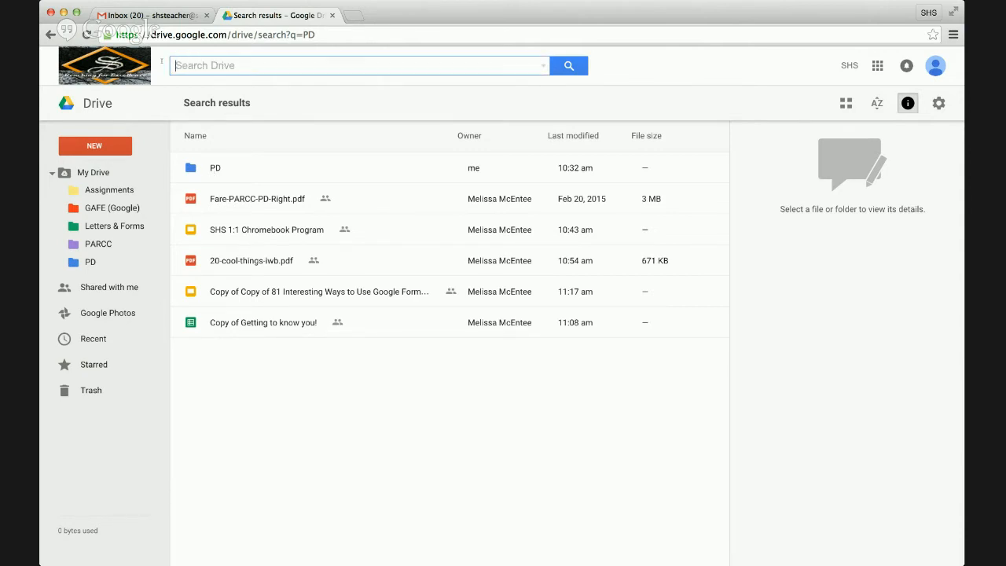
{"action": "left_click", "coordinate": [321, 460]}
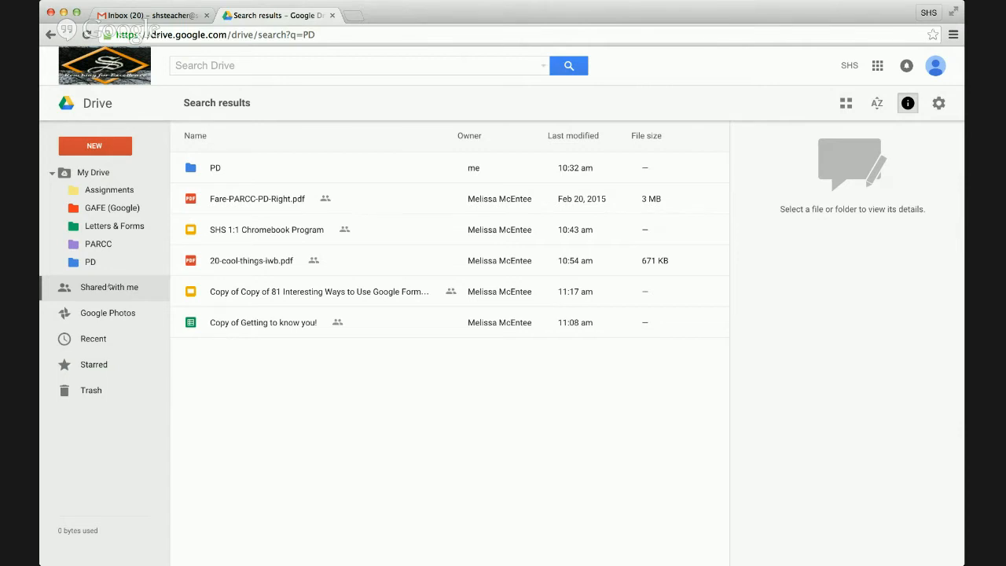
- In Shared with me, add the PARCC Resources folder to the PARCC folder
{"action": "left_click", "coordinate": [110, 288]}
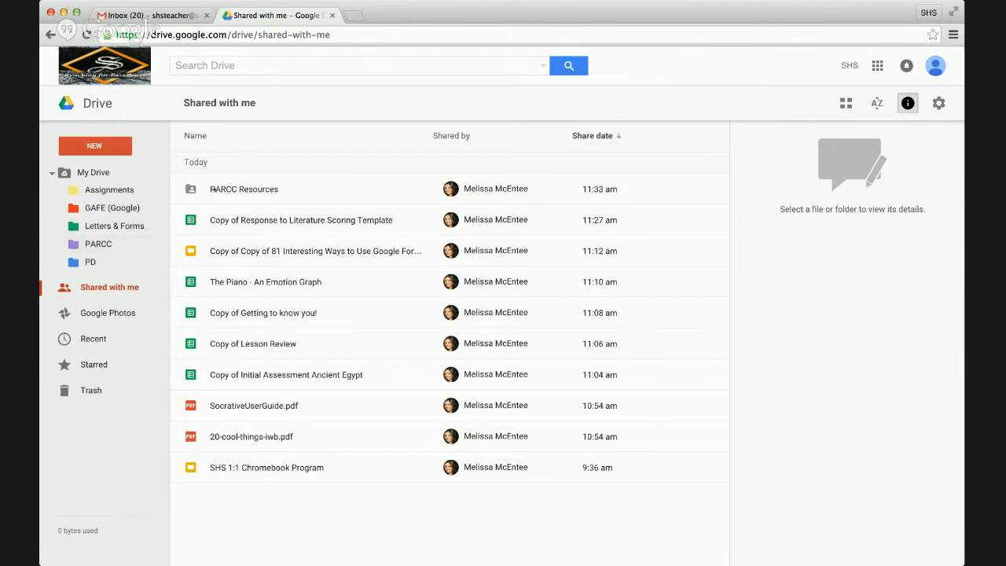
{"action": "left_click", "coordinate": [212, 188]}
{"action": "left_click_drag", "start_coordinate": [212, 188], "coordinate": [116, 243]}
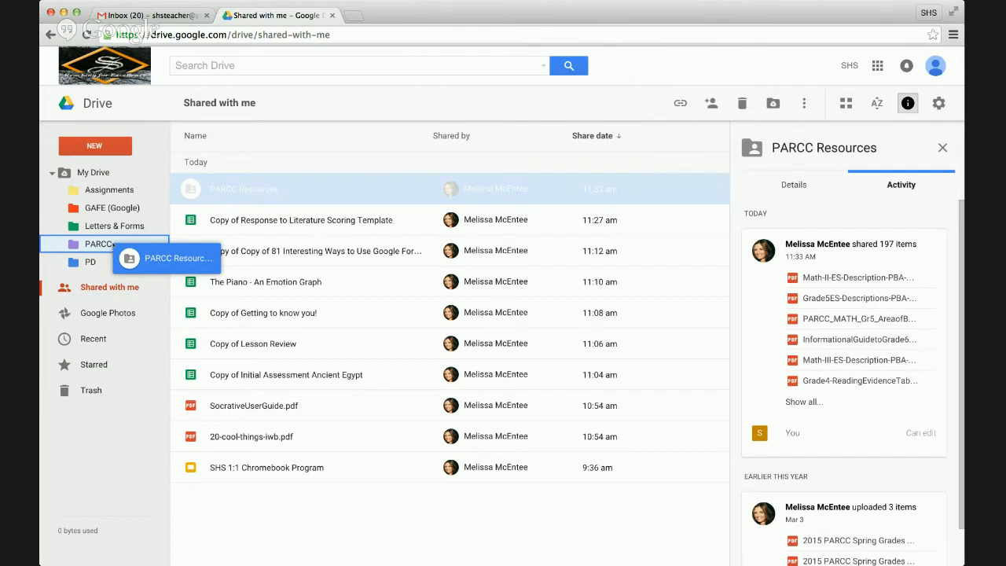
{"action": "left_click_drag", "start_coordinate": [114, 245], "coordinate": [114, 245]}
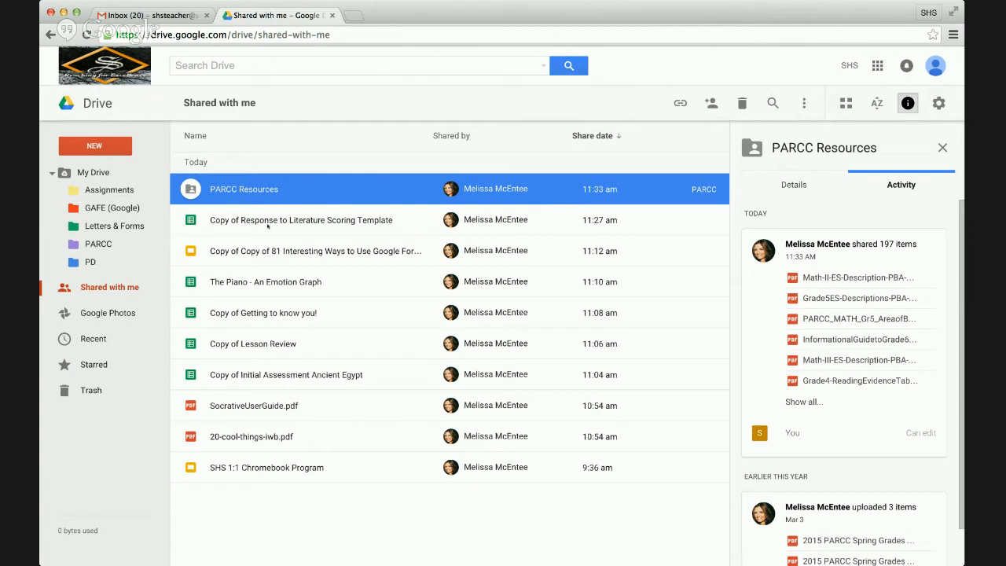
- Rename the copy to 'Response to Literature Scoring Template' and add it to Assignments
{"action": "right_click", "coordinate": [269, 223]}
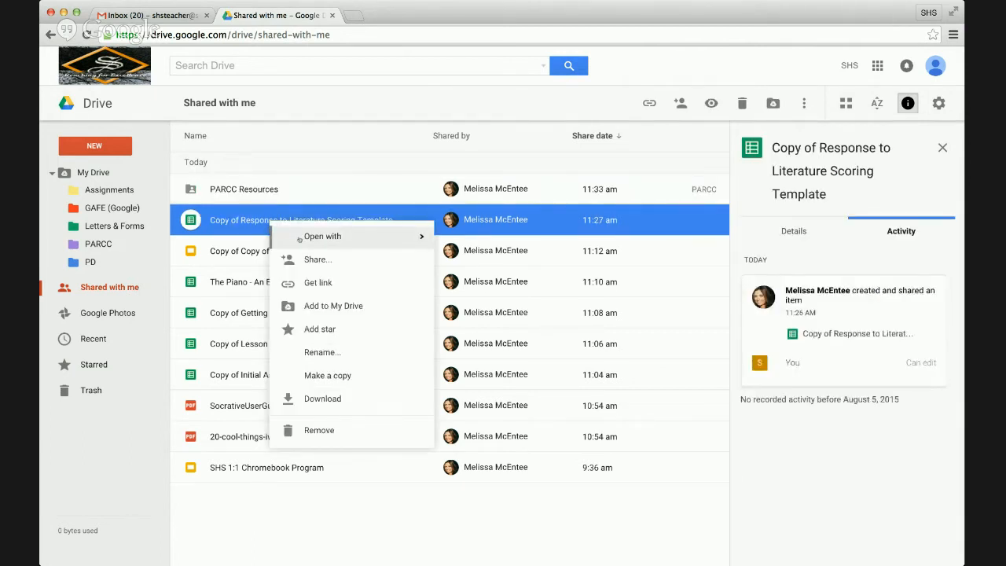
{"action": "left_click", "coordinate": [313, 353]}
{"action": "left_click", "coordinate": [445, 316]}
{"action": "left_click_drag", "start_coordinate": [431, 315], "coordinate": [394, 316]}
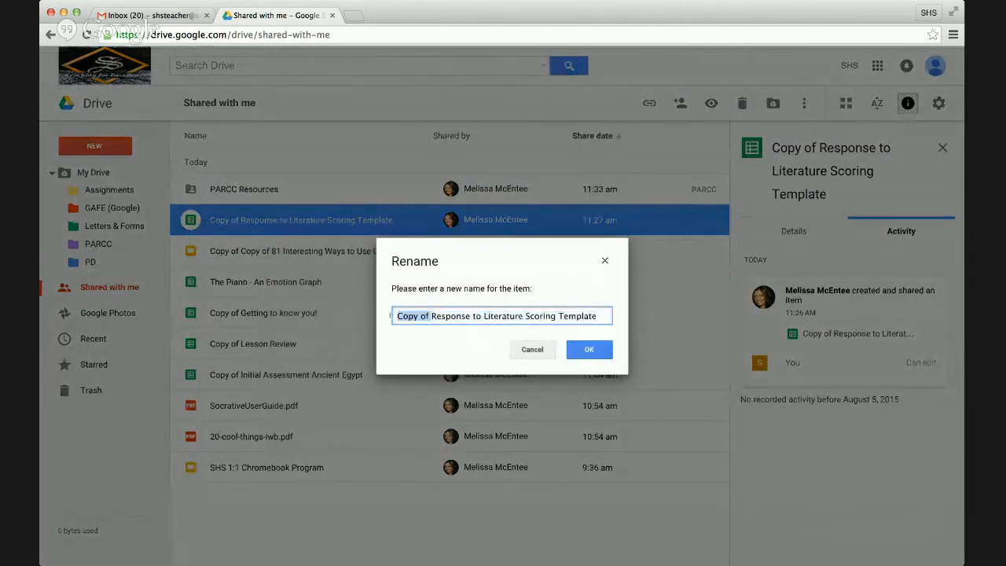
{"action": "key", "text": "BackSpace"}
{"action": "key", "text": "Return"}
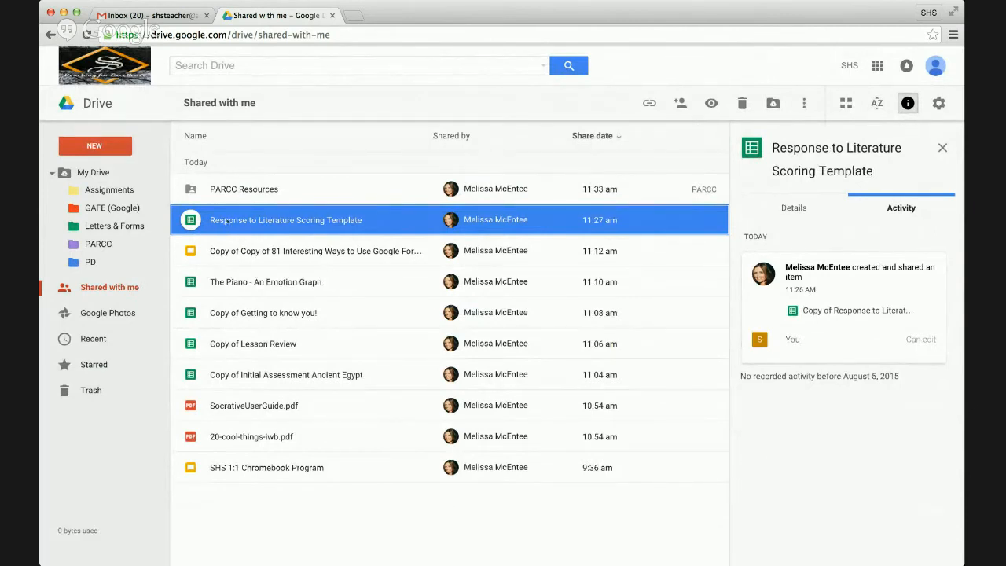
{"action": "left_click_drag", "start_coordinate": [227, 223], "coordinate": [139, 190]}
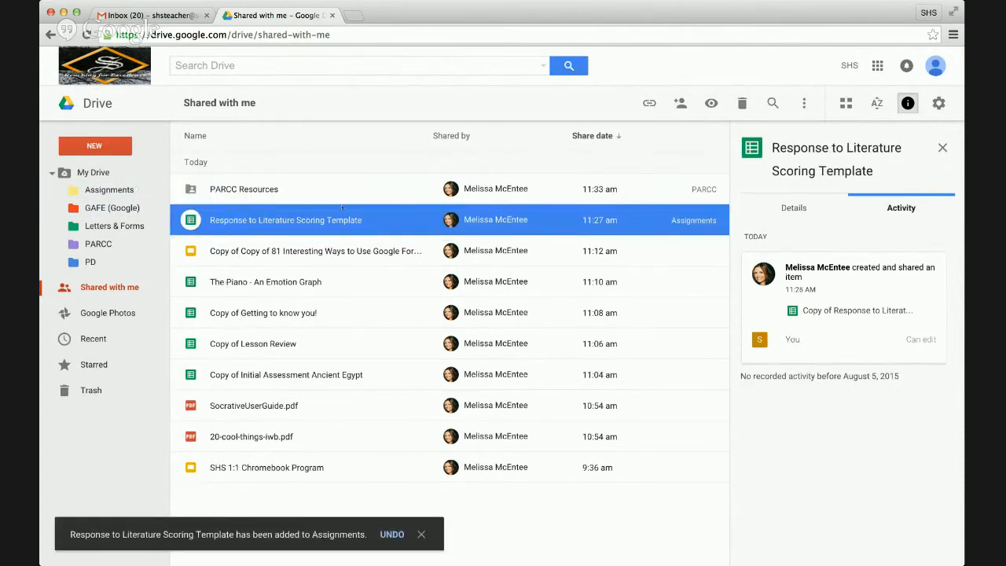
{"action": "left_click", "coordinate": [313, 251]}
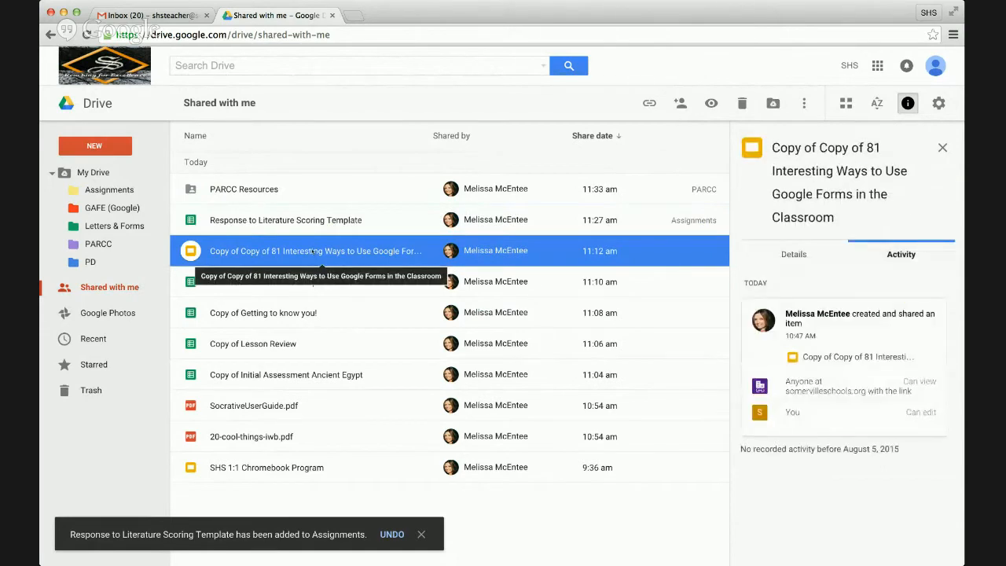
- Rename the slides '81 Interesting Ways to Use Google Forms in the Classroom' and add to GAFE (Google)
{"action": "right_click", "coordinate": [313, 252]}
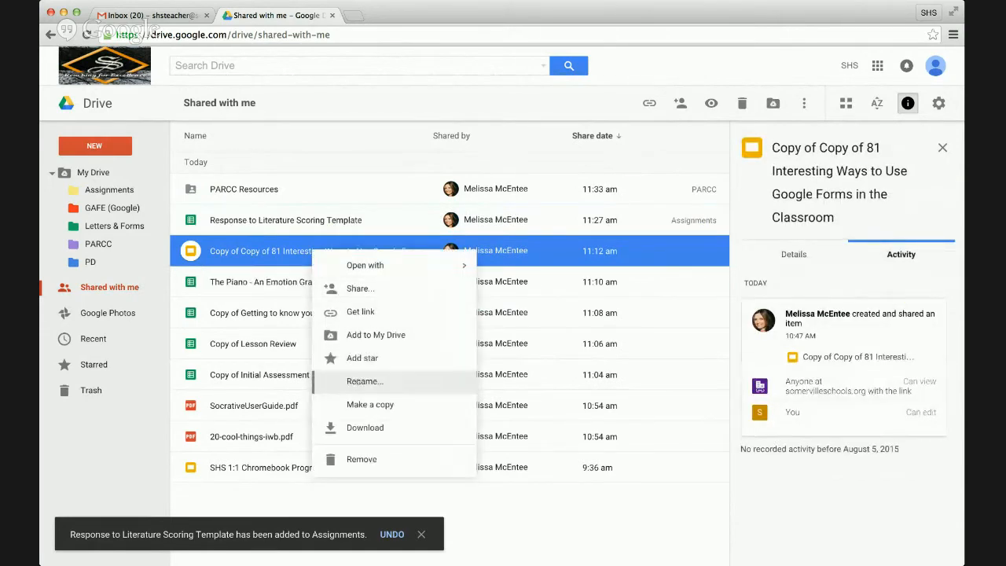
{"action": "left_click", "coordinate": [377, 383]}
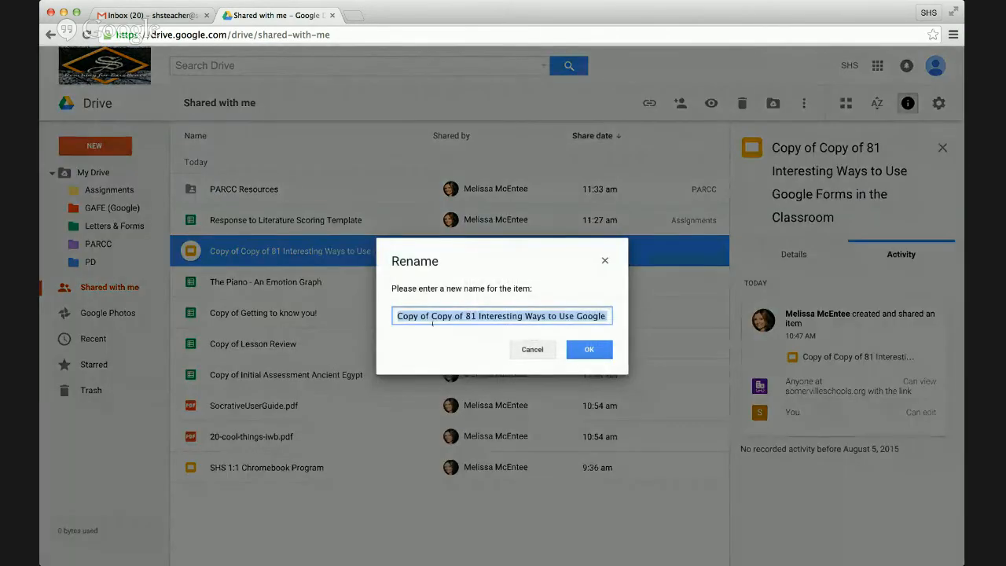
{"action": "left_click_drag", "start_coordinate": [465, 317], "coordinate": [380, 311]}
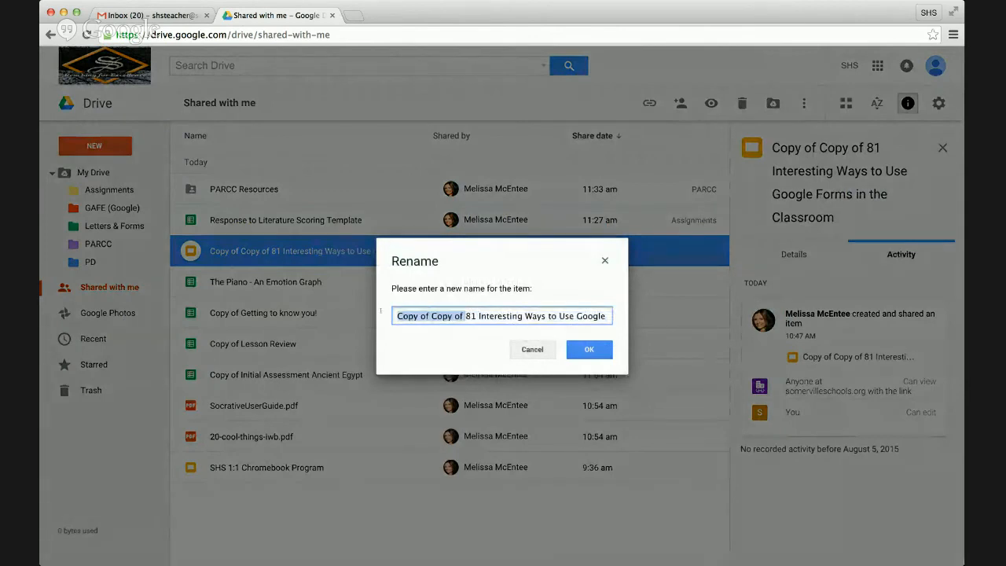
{"action": "key", "text": "BackSpace"}
{"action": "key", "text": "Return"}
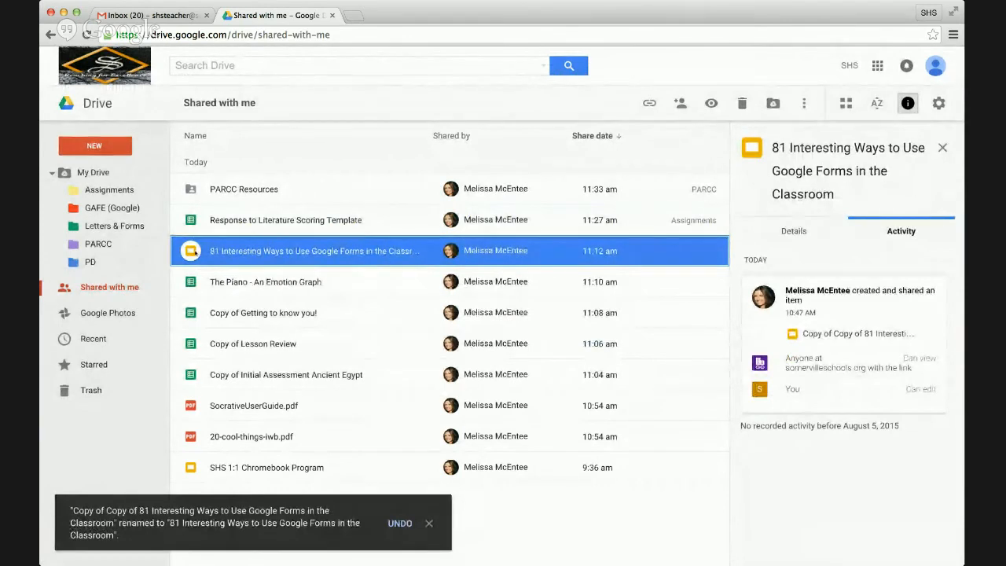
{"action": "left_click_drag", "start_coordinate": [251, 252], "coordinate": [134, 207]}
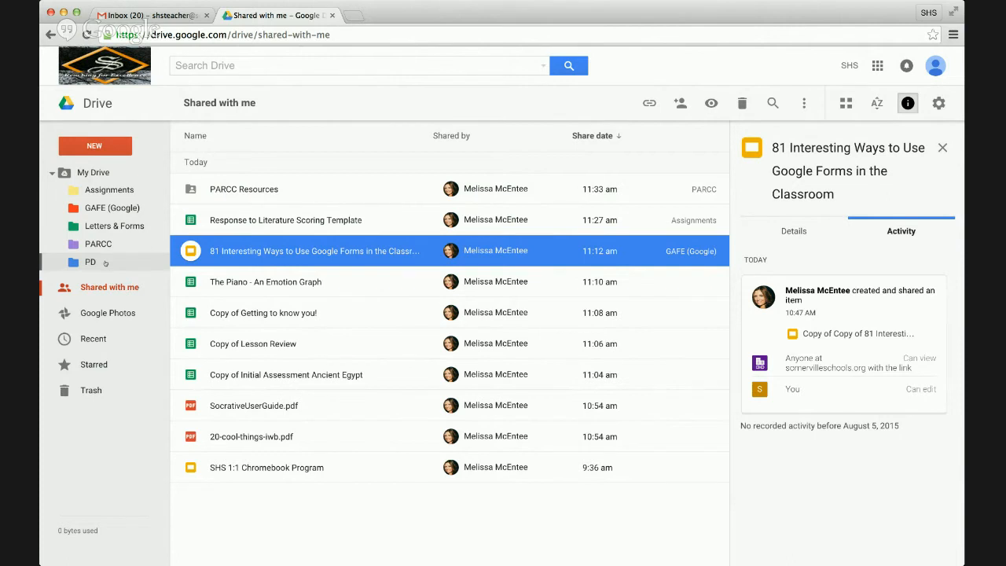
- Open the NEW menu to show the folder, upload, Docs, Sheets and Slides options
{"action": "left_click", "coordinate": [107, 146]}
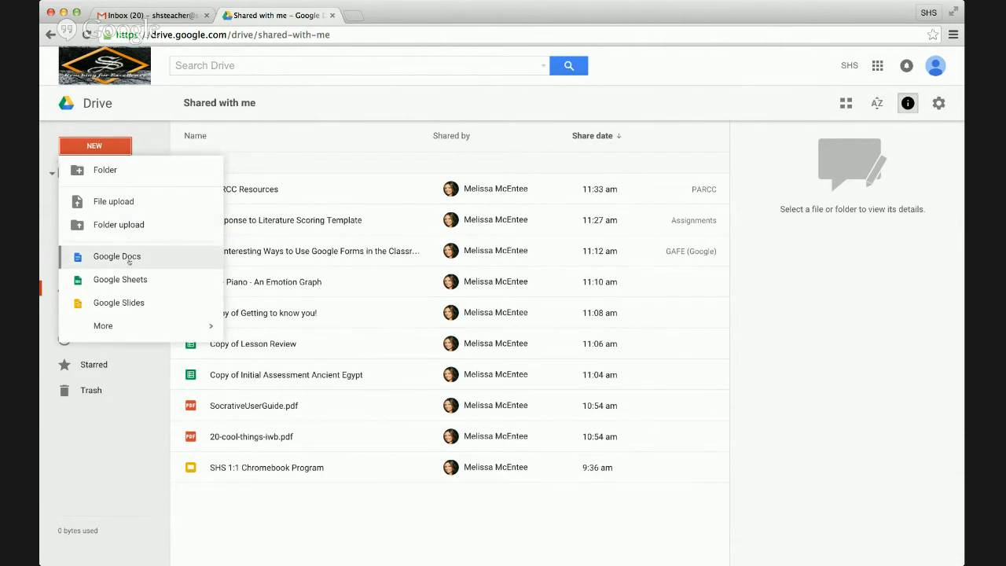
{"action": "mouse_move", "coordinate": [140, 326]}
- Create a blank Google Docs document titled 'Welcome Letter to Students'
{"action": "left_click", "coordinate": [120, 258]}
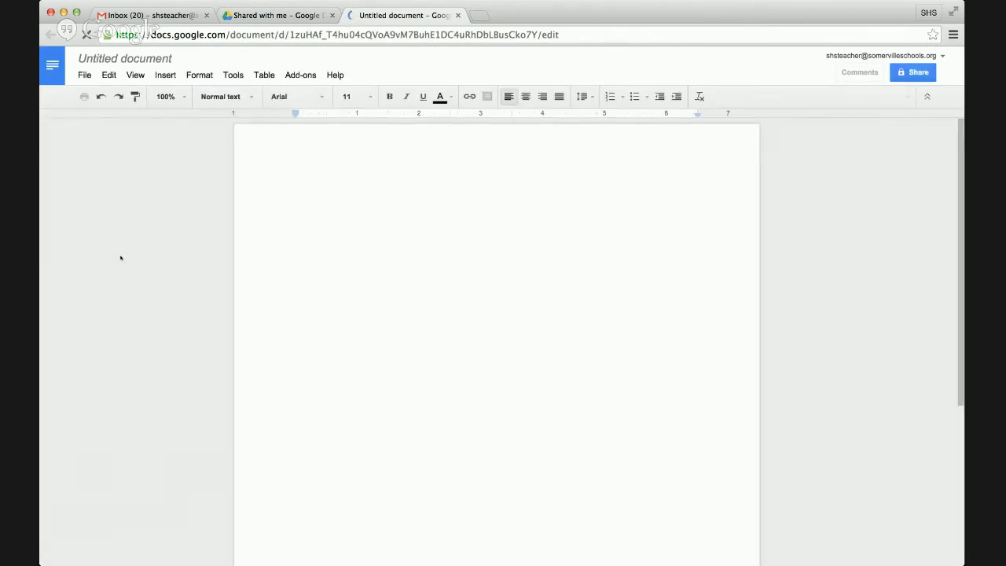
{"action": "left_click", "coordinate": [155, 63]}
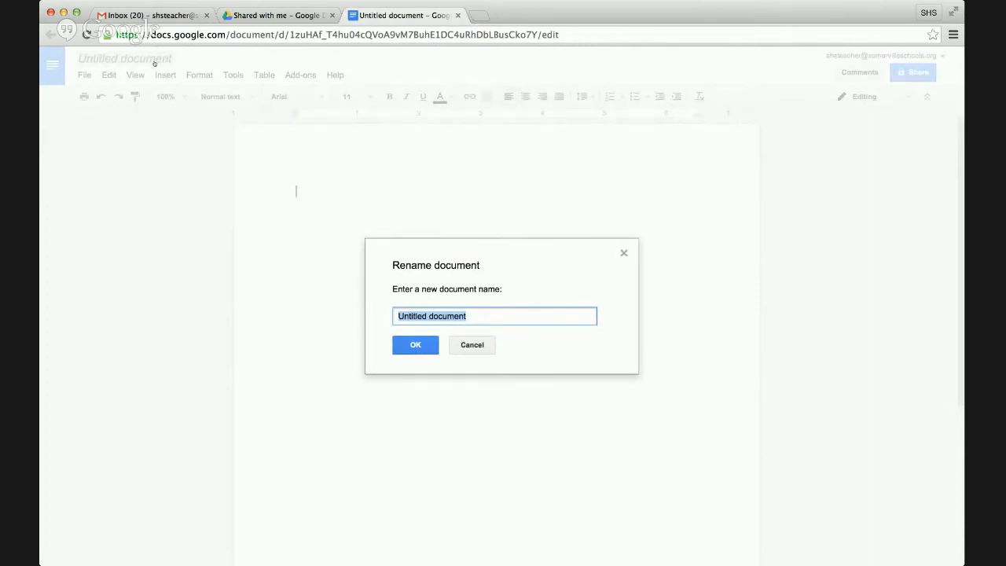
{"action": "type", "text": "Let"}
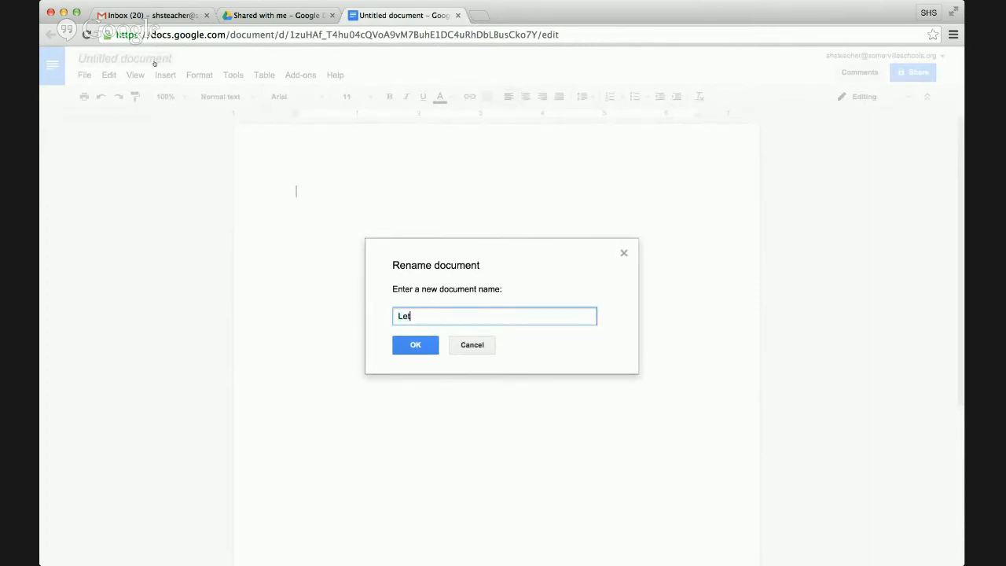
{"action": "type", "text": "ter to Students"}
{"action": "left_click", "coordinate": [395, 315]}
{"action": "type", "text": "Welcome"}
{"action": "left_click", "coordinate": [416, 345]}
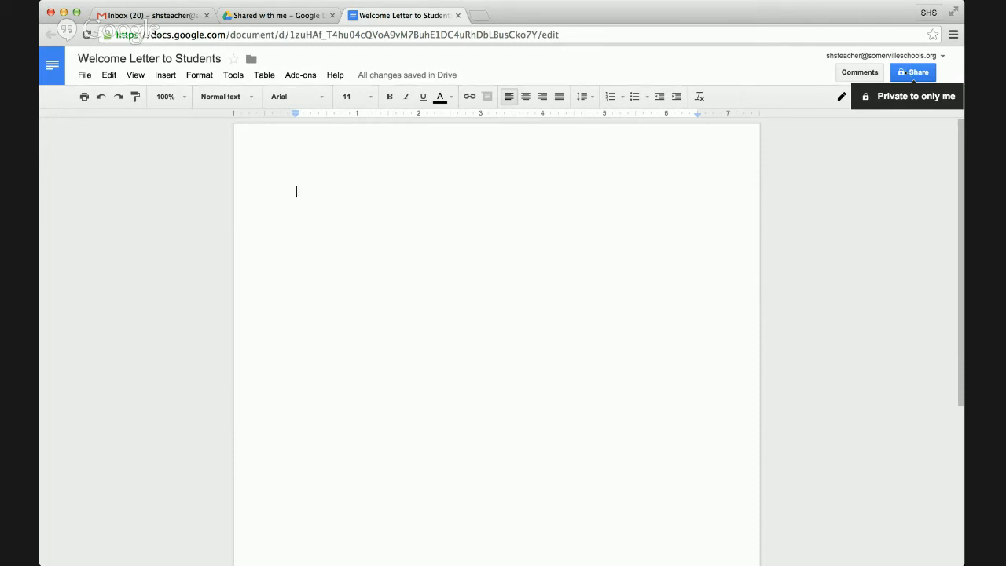
- Share the letter with the suggested teacher colleague's account, keeping Can edit access
{"action": "left_click", "coordinate": [912, 73]}
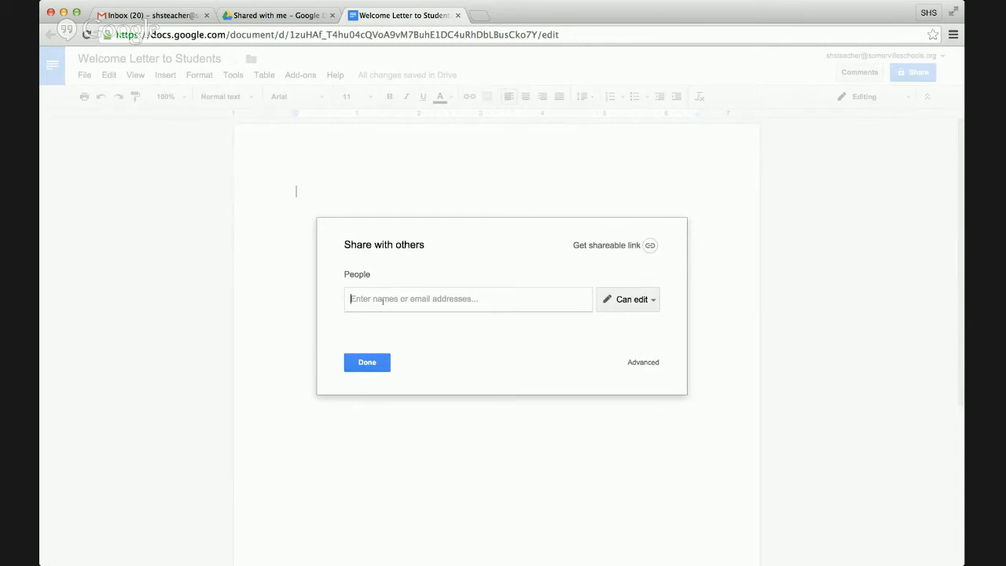
{"action": "type", "text": "vdvst"}
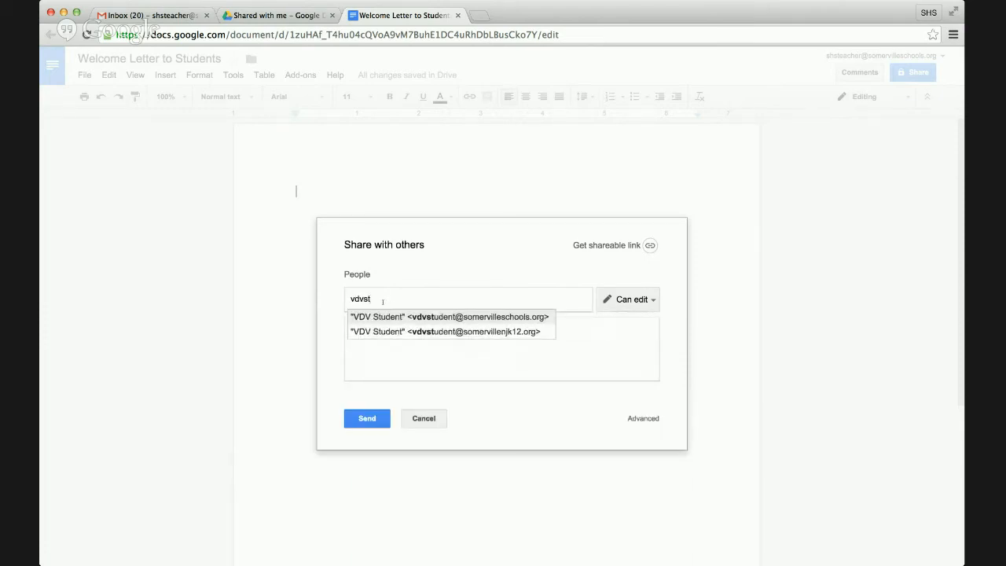
{"action": "key", "text": "BackSpace"}
{"action": "key", "text": "BackSpace"}
{"action": "type", "text": "teacher"}
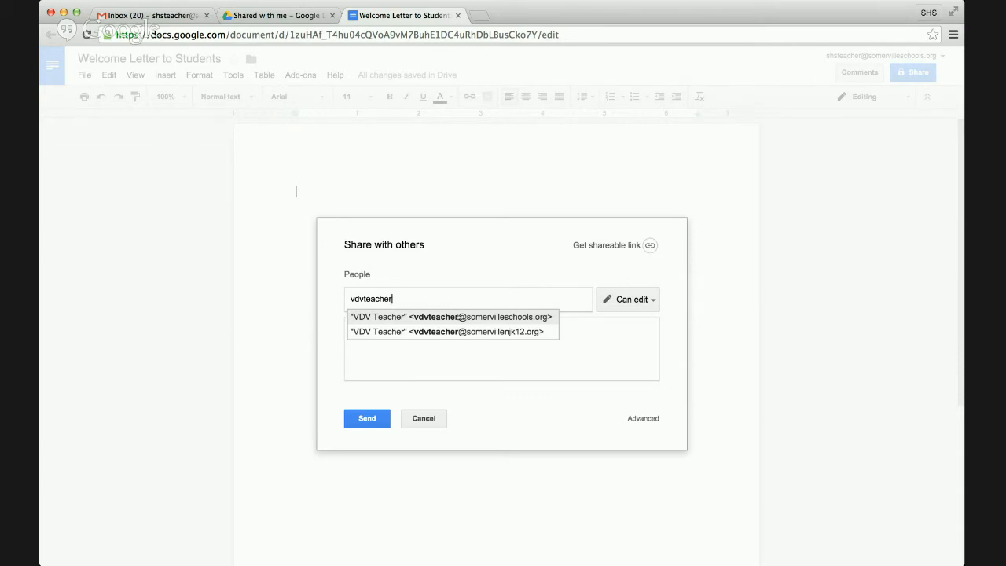
{"action": "left_click", "coordinate": [459, 317]}
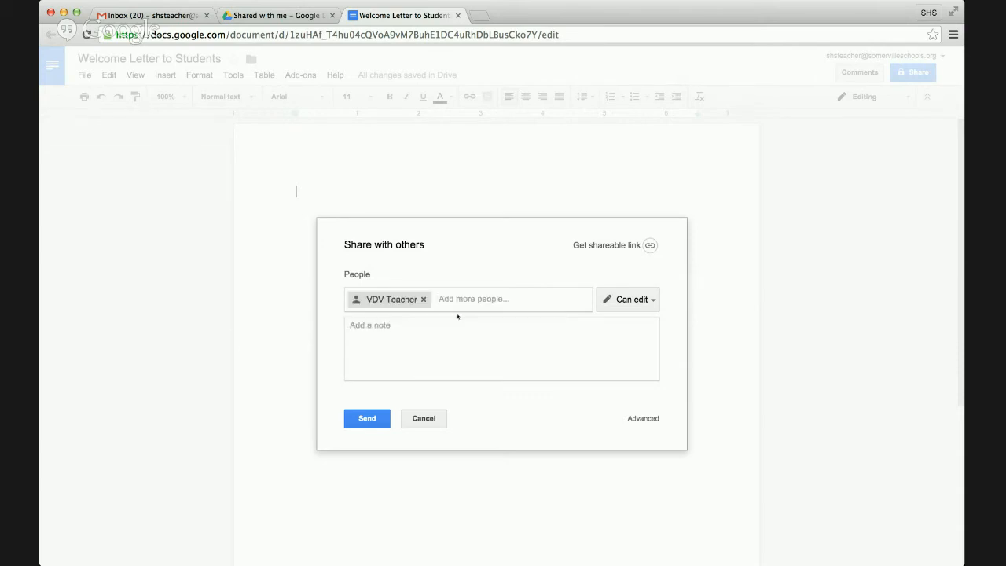
{"action": "left_click", "coordinate": [653, 301]}
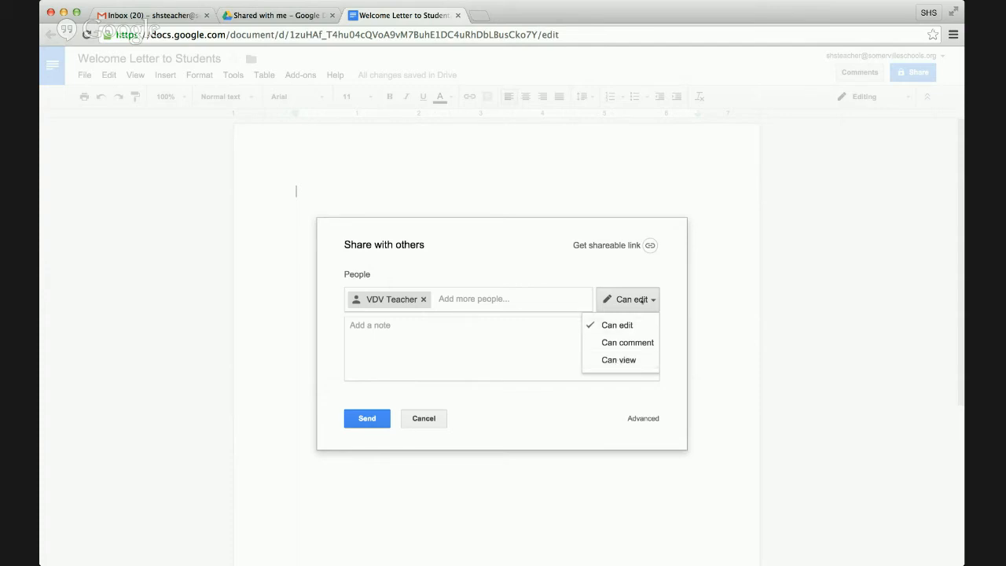
{"action": "left_click", "coordinate": [641, 326]}
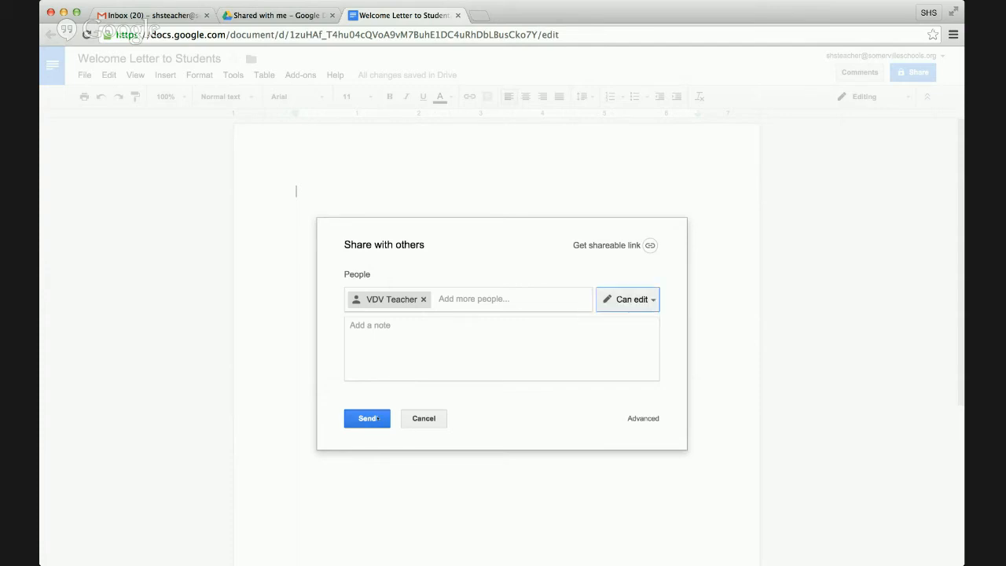
{"action": "left_click", "coordinate": [376, 418]}
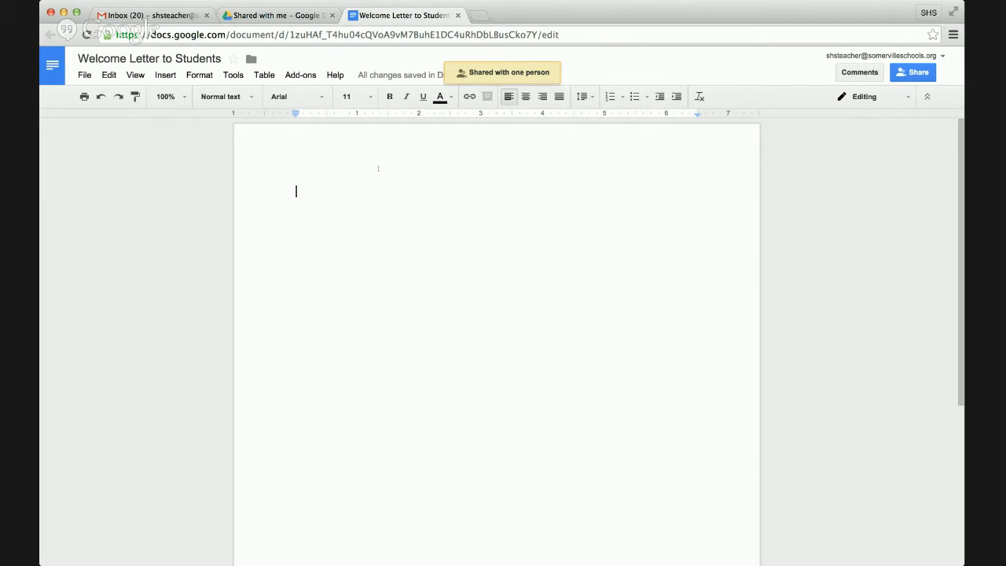
- Type the greeting 'Welcome to 9th grade....' on a new line, then reopen the sharing settings
{"action": "type", "text": "Wel"}
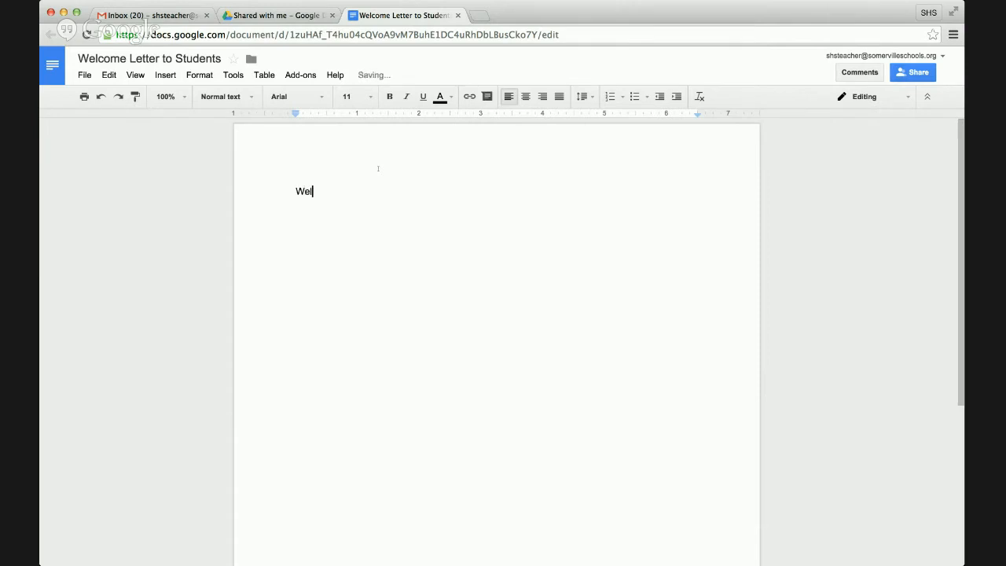
{"action": "type", "text": "come to "}
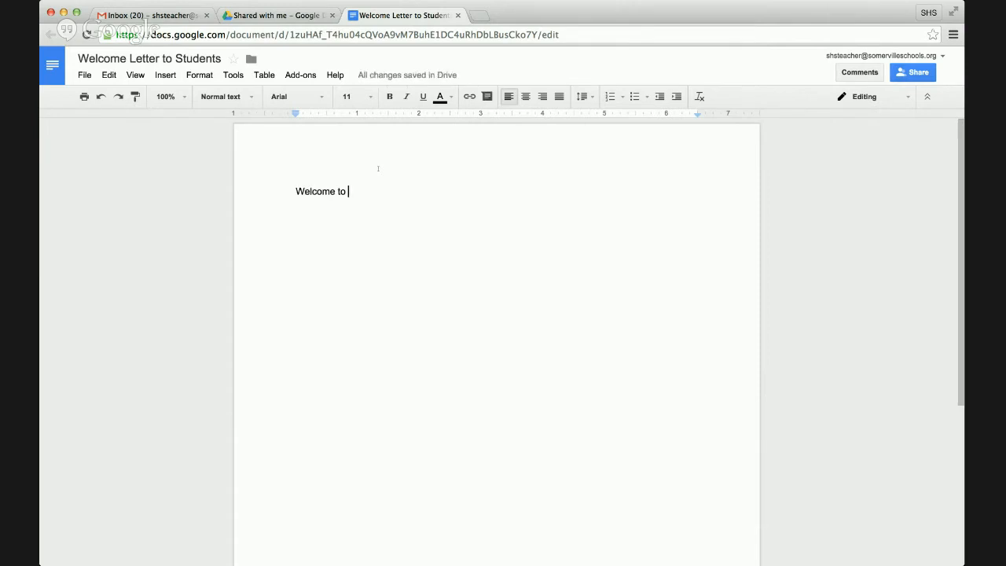
{"action": "type", "text": "9th gra"}
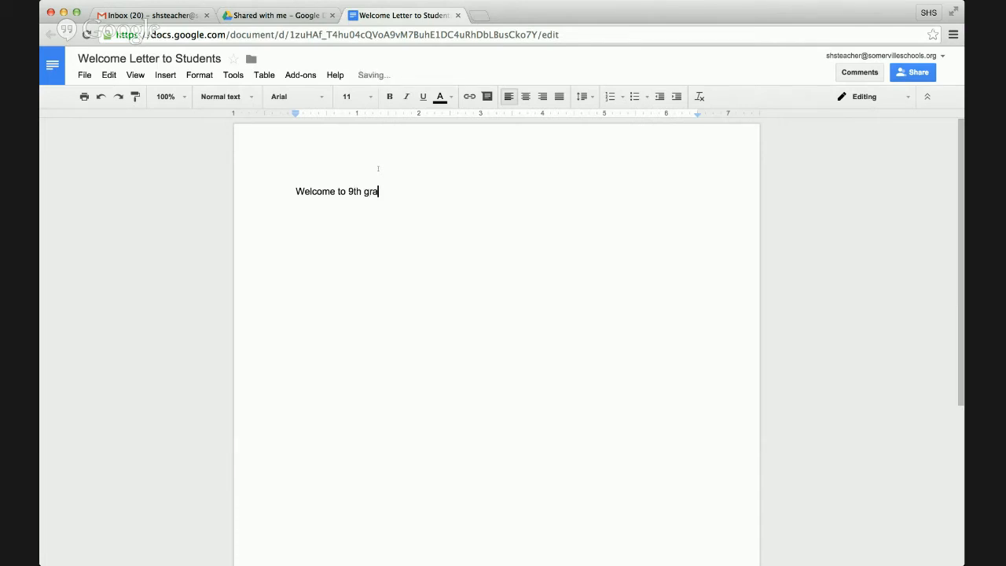
{"action": "type", "text": "de...."}
{"action": "key", "text": "Return"}
{"action": "left_click", "coordinate": [914, 72]}
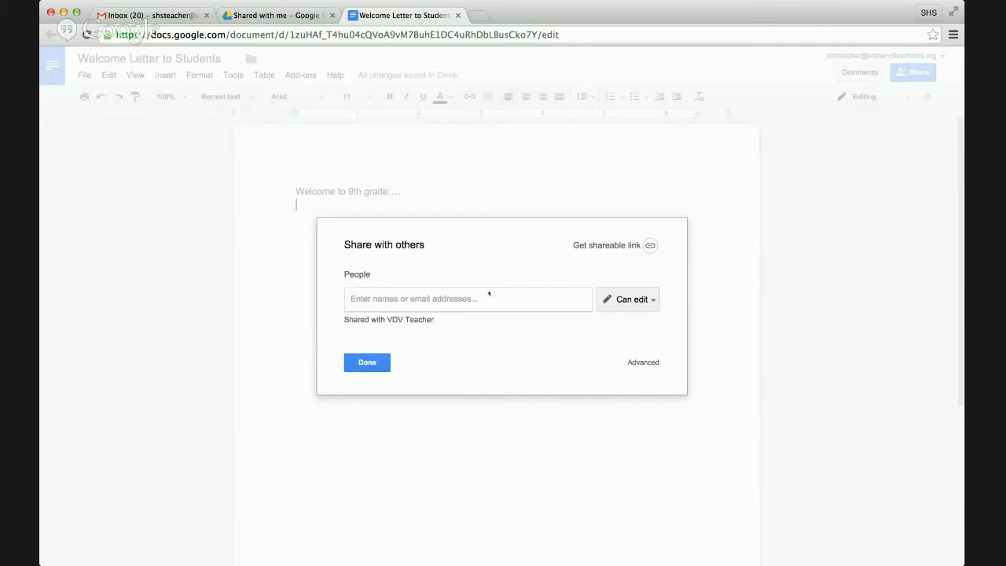
- Send the letter's sharing invitation to the suggested student account, then close the document
{"action": "type", "text": "shs"}
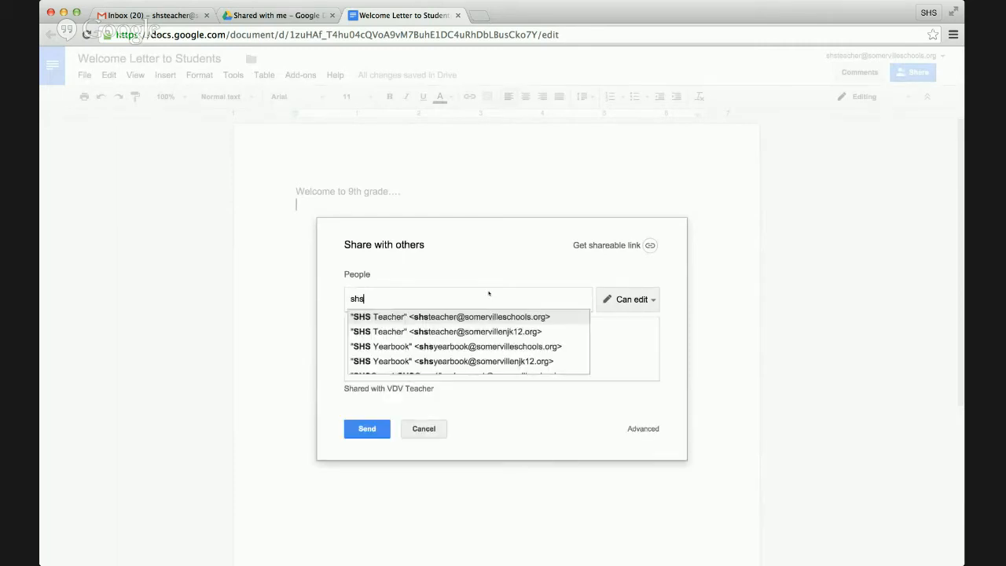
{"action": "type", "text": "student"}
{"action": "key", "text": "Return"}
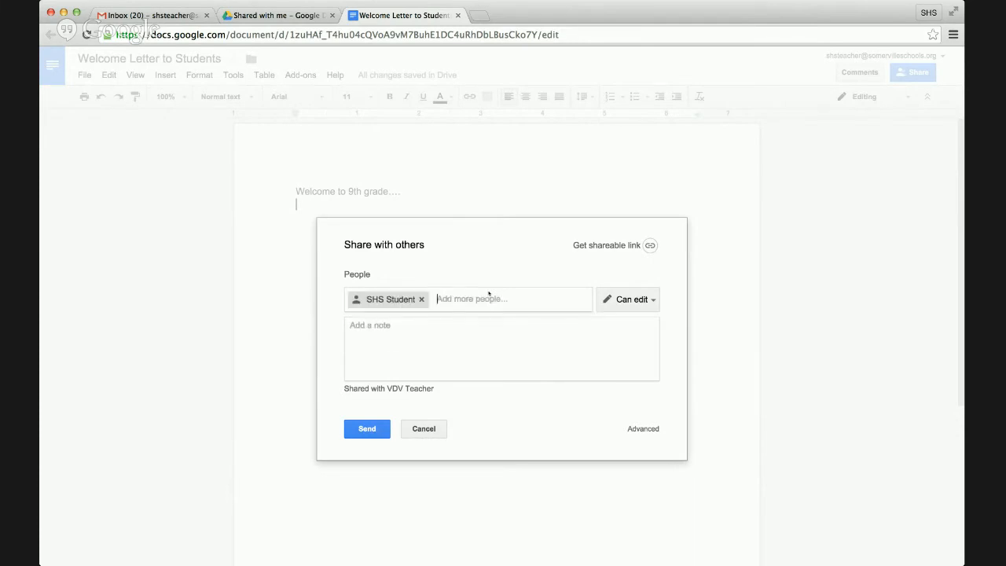
{"action": "left_click", "coordinate": [372, 429]}
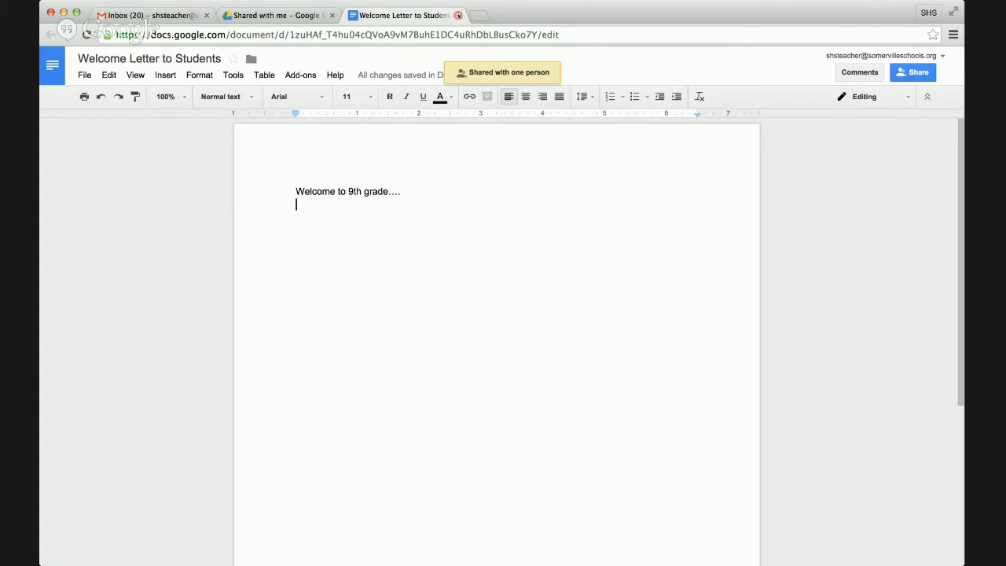
{"action": "left_click", "coordinate": [458, 15]}
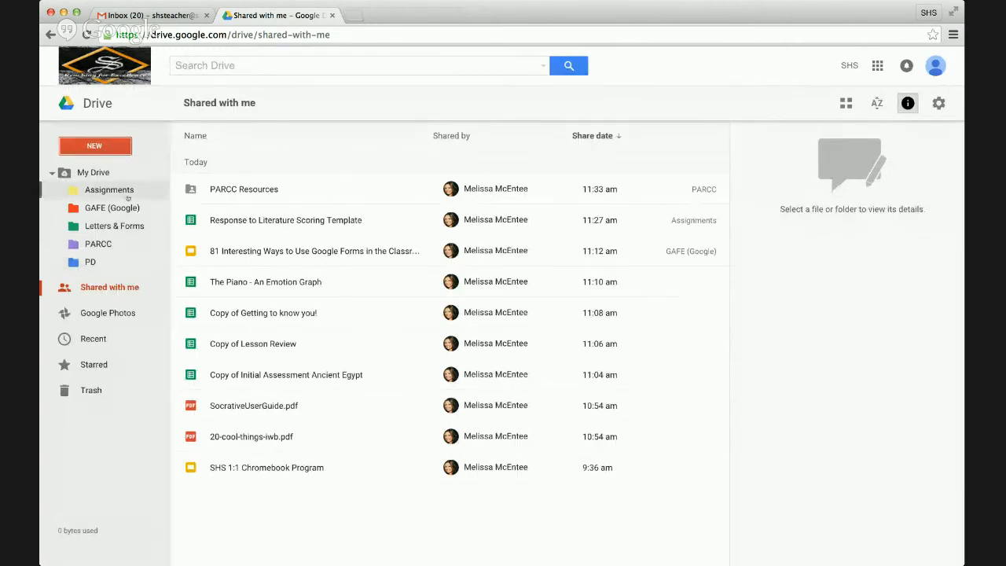
- Return to My Drive to list the five coloured folders and the Welcome Letter
{"action": "left_click", "coordinate": [91, 171]}
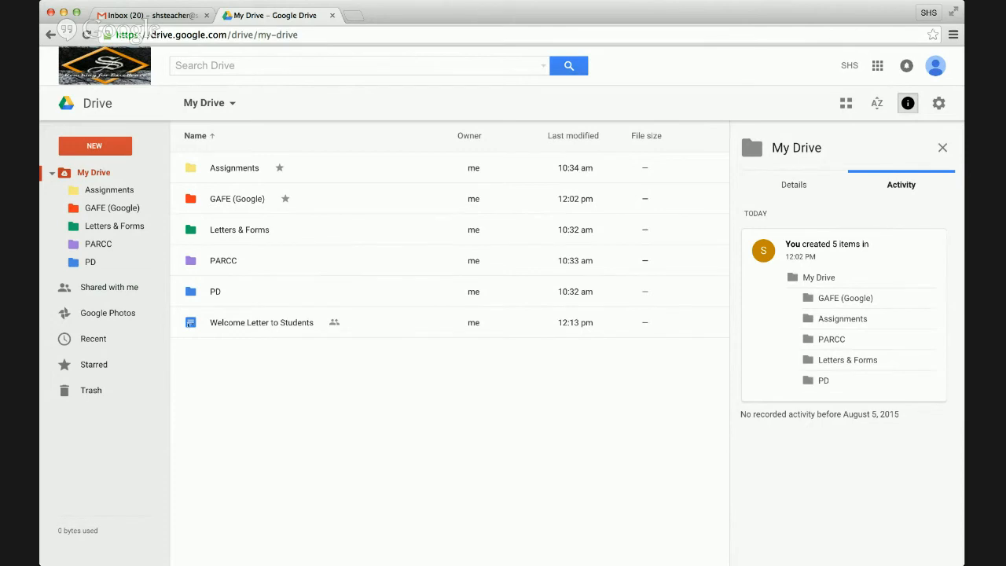
- Drag Welcome Letter to Students into Letters & Forms, verify it there, and go back to My Drive
{"action": "left_click_drag", "start_coordinate": [212, 322], "coordinate": [260, 227]}
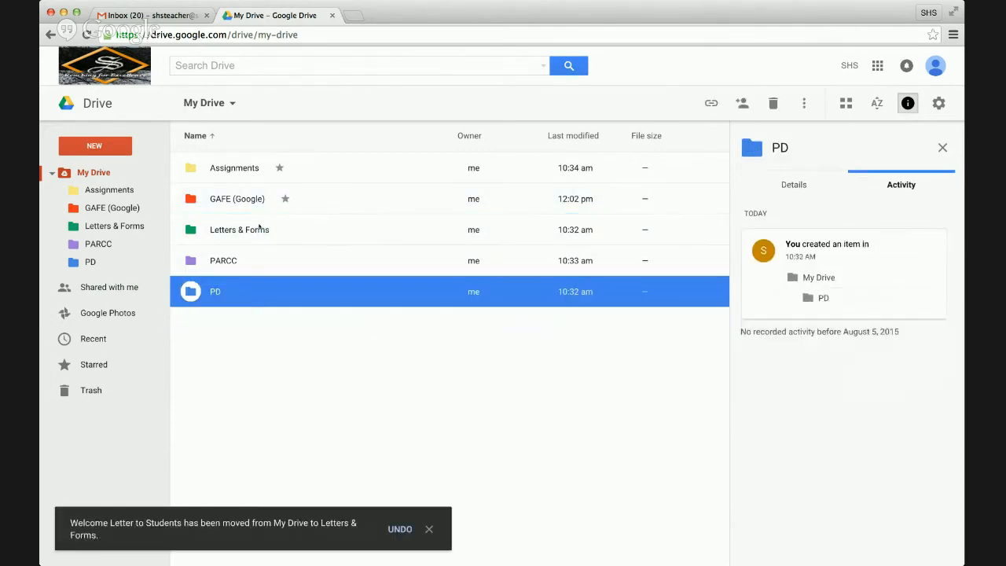
{"action": "double_click", "coordinate": [259, 226]}
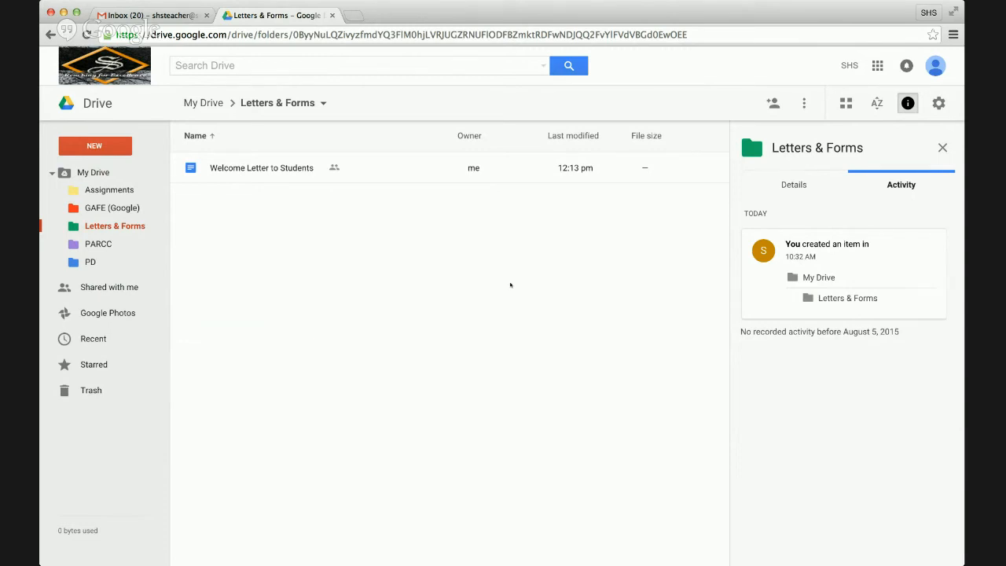
{"action": "left_click", "coordinate": [93, 172]}
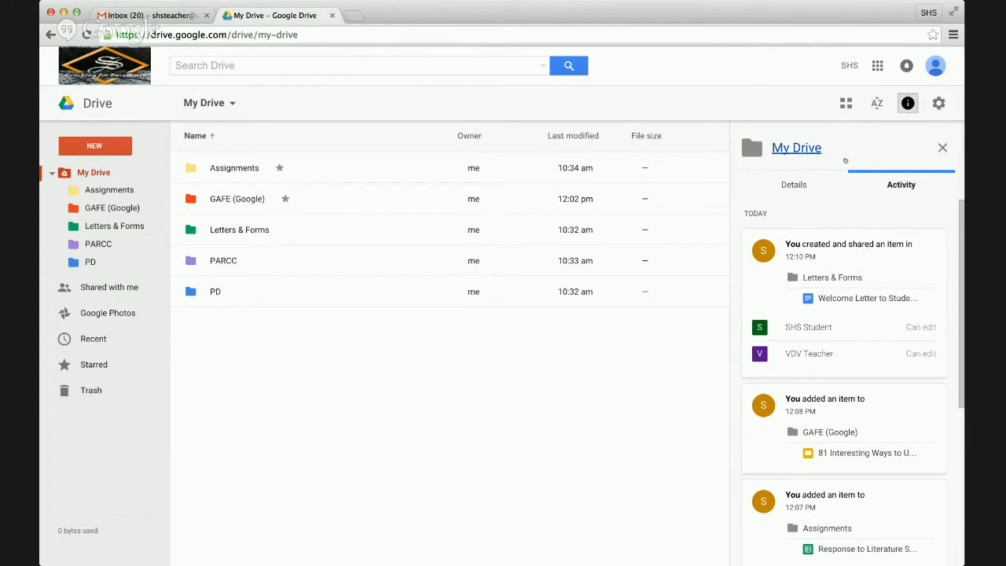
- Show the Assignments folder's details: not shared, in My Drive, created 10:34 am
{"action": "left_click", "coordinate": [797, 178]}
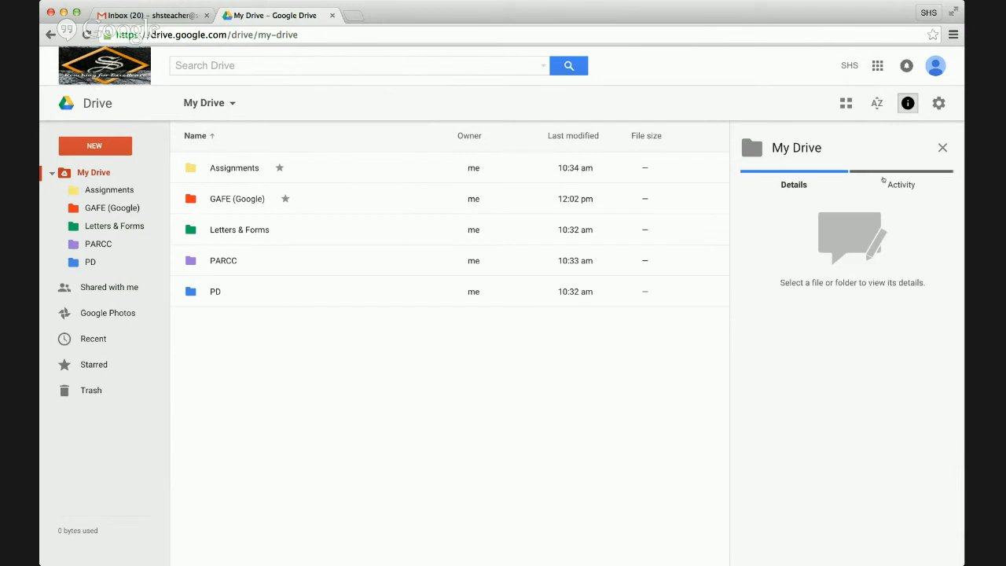
{"action": "left_click", "coordinate": [324, 166]}
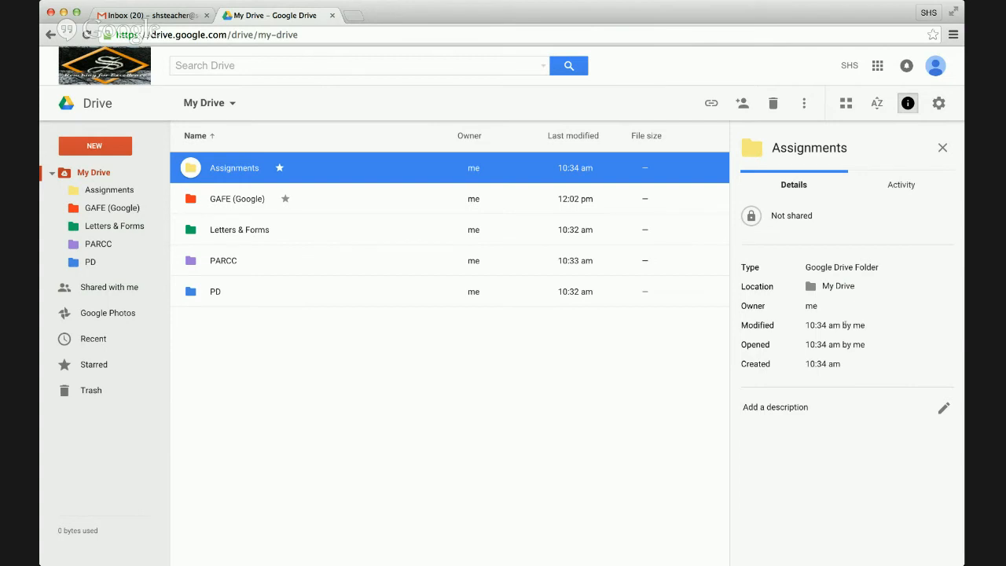
- Review the Assignments folder's activity history, then close the side panel
{"action": "left_click", "coordinate": [235, 66]}
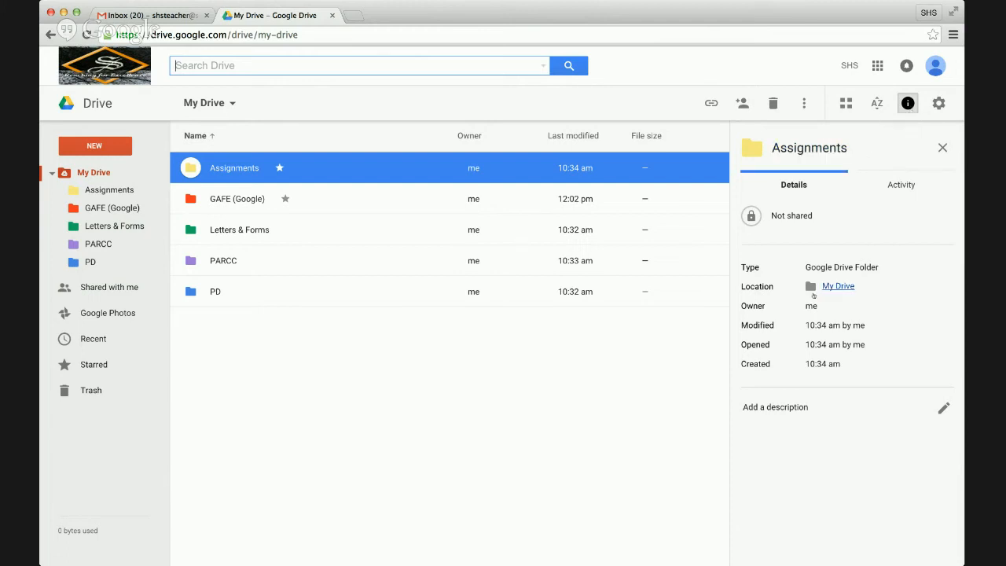
{"action": "left_click", "coordinate": [909, 183]}
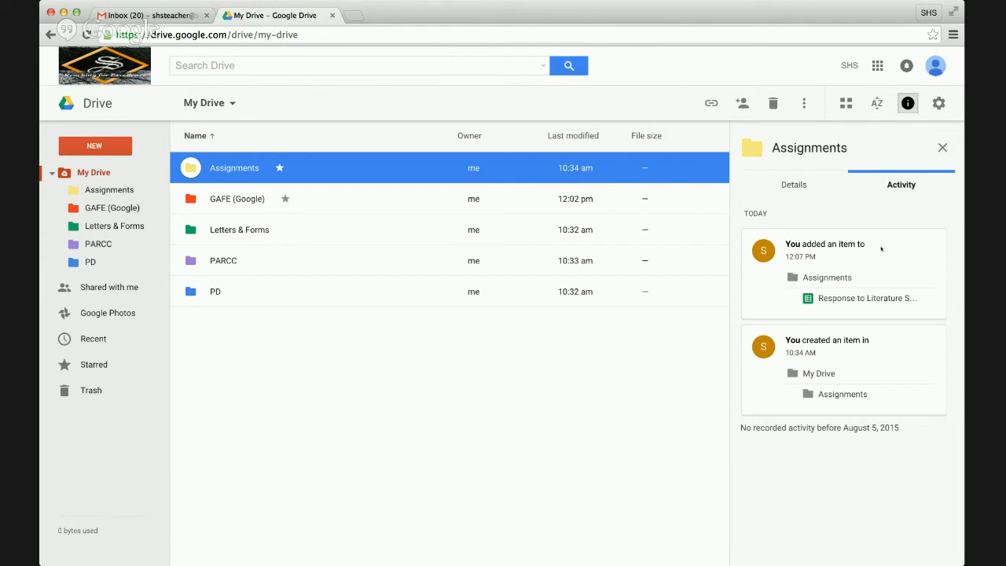
{"action": "left_click", "coordinate": [943, 147]}
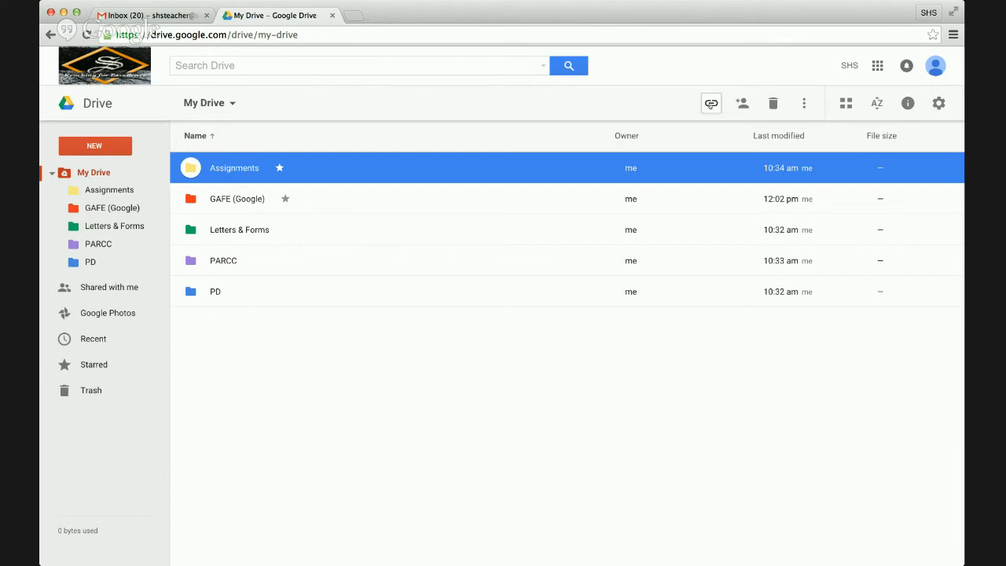
- Share the Assignments folder with a colleague, entered by name, with Can edit access
{"action": "left_click", "coordinate": [710, 104]}
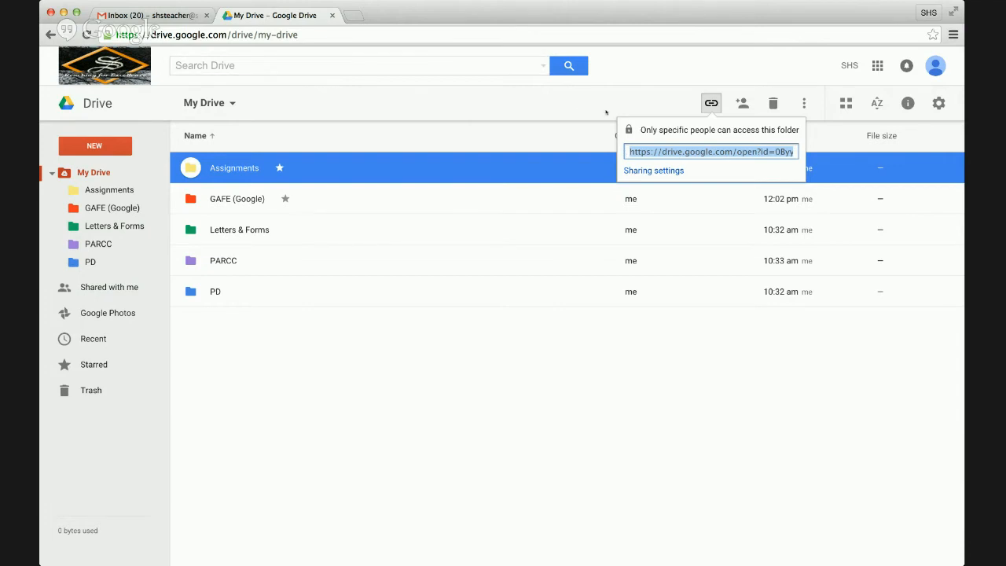
{"action": "left_click", "coordinate": [743, 105]}
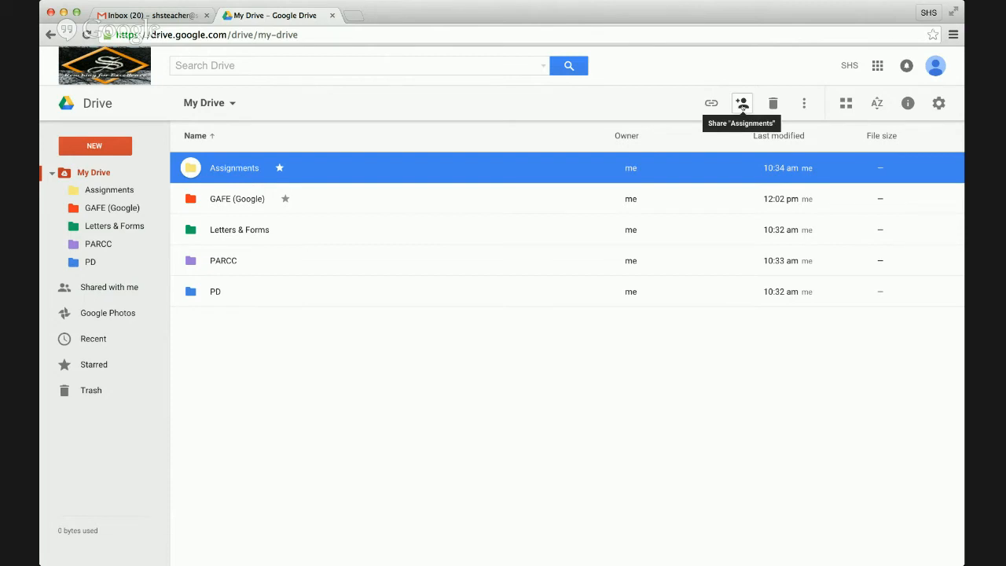
{"action": "left_click", "coordinate": [741, 104]}
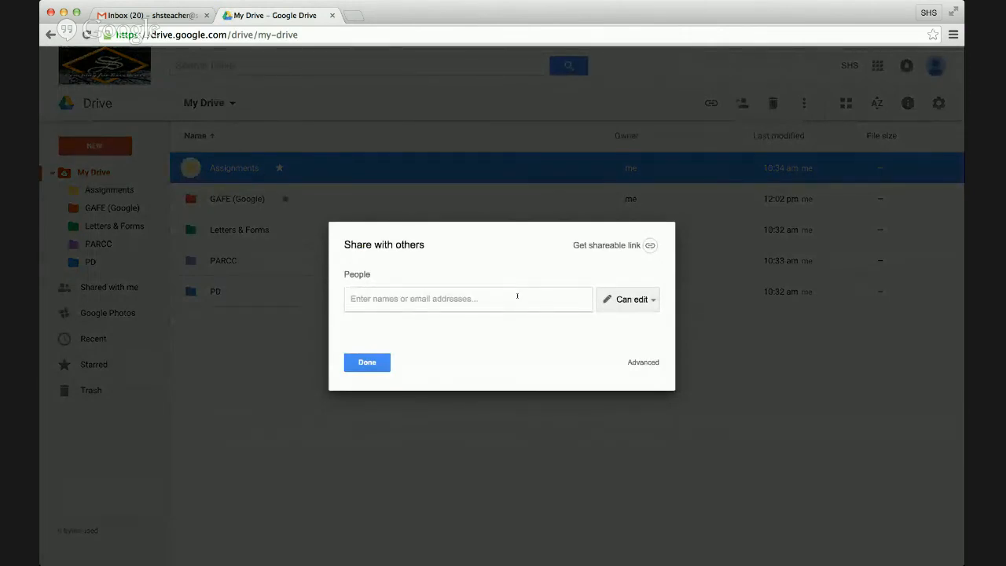
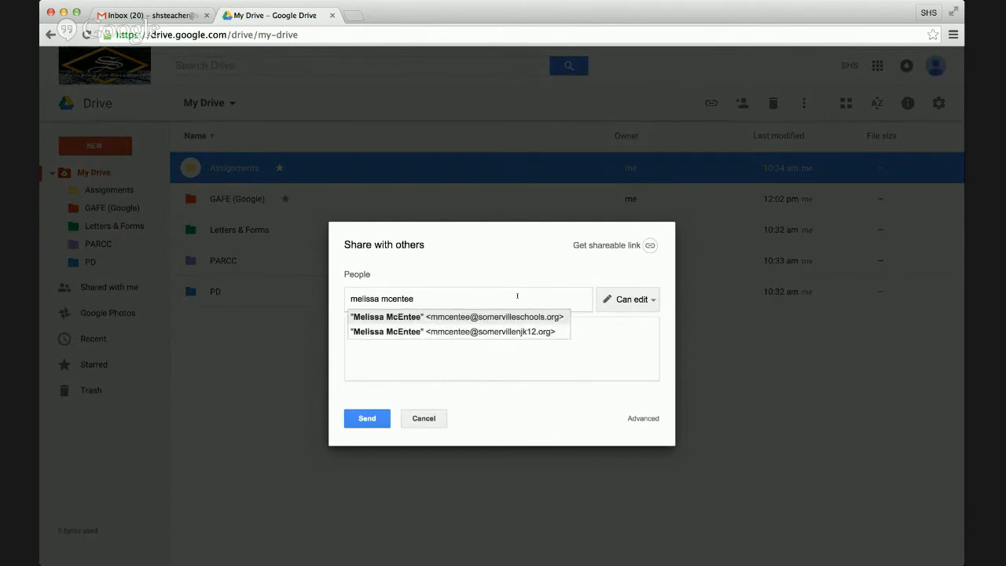
{"action": "key", "text": "Return"}
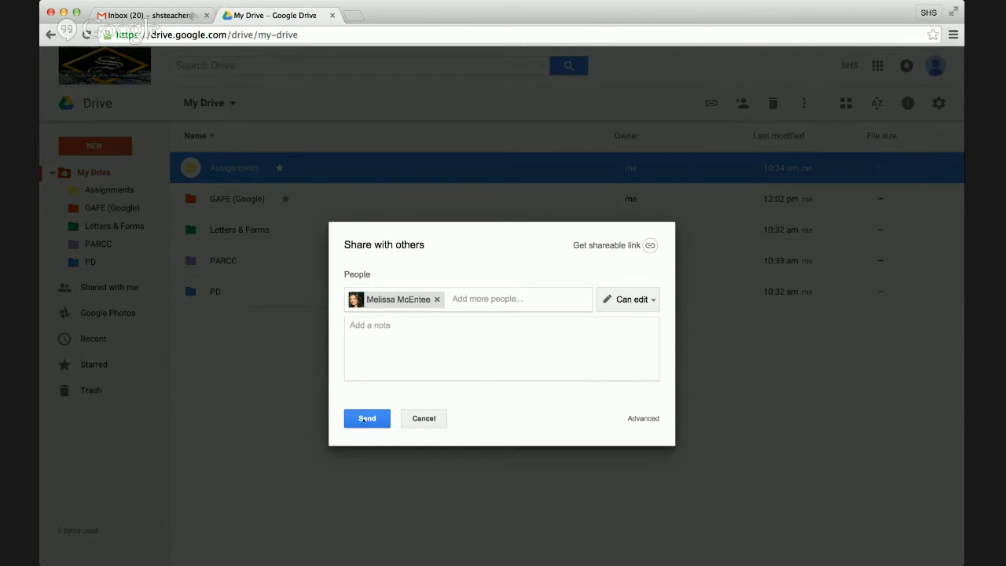
{"action": "left_click", "coordinate": [642, 298]}
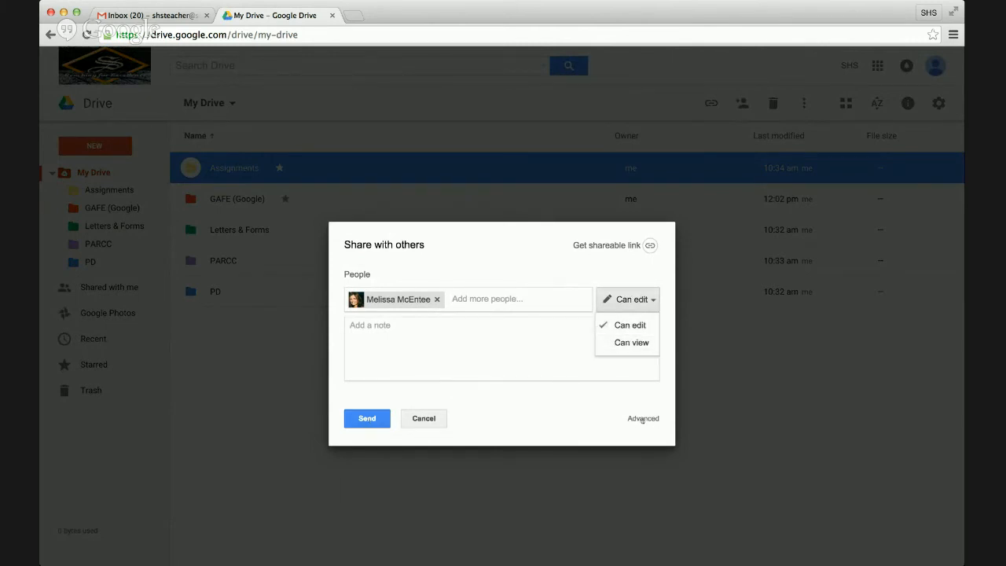
{"action": "left_click", "coordinate": [366, 418]}
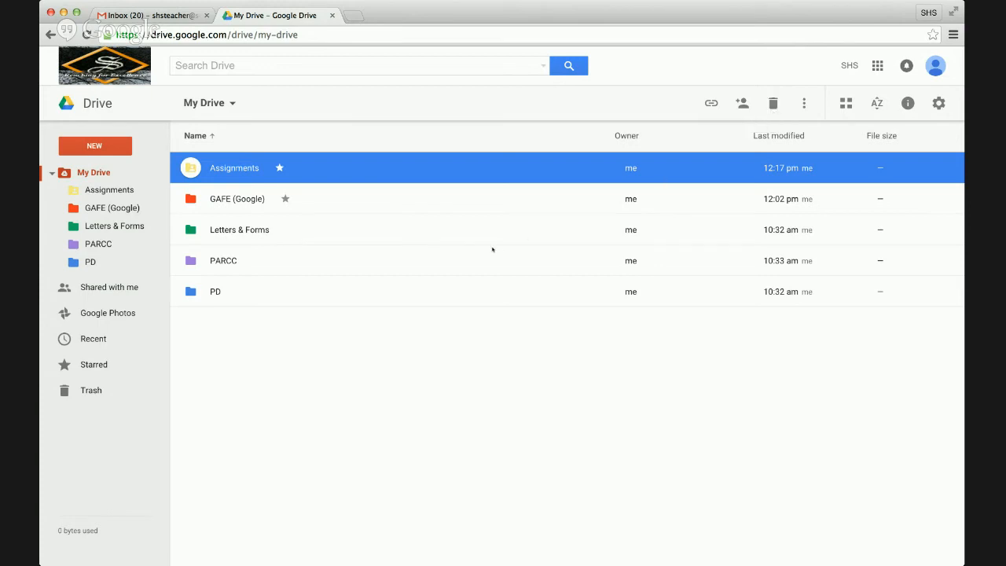
{"action": "right_click", "coordinate": [468, 230]}
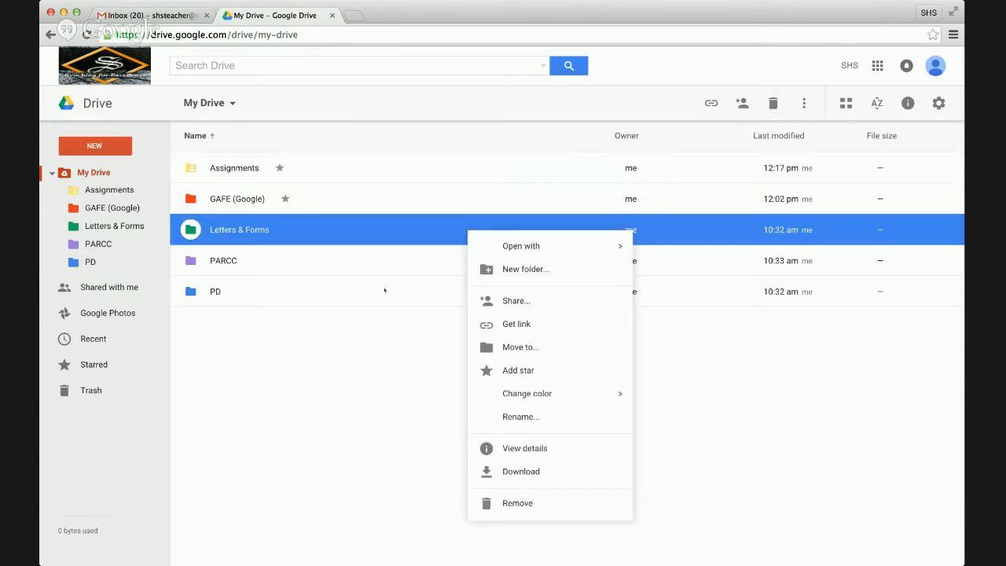
{"action": "left_click", "coordinate": [384, 291]}
{"action": "left_click", "coordinate": [384, 244], "text": "super"}
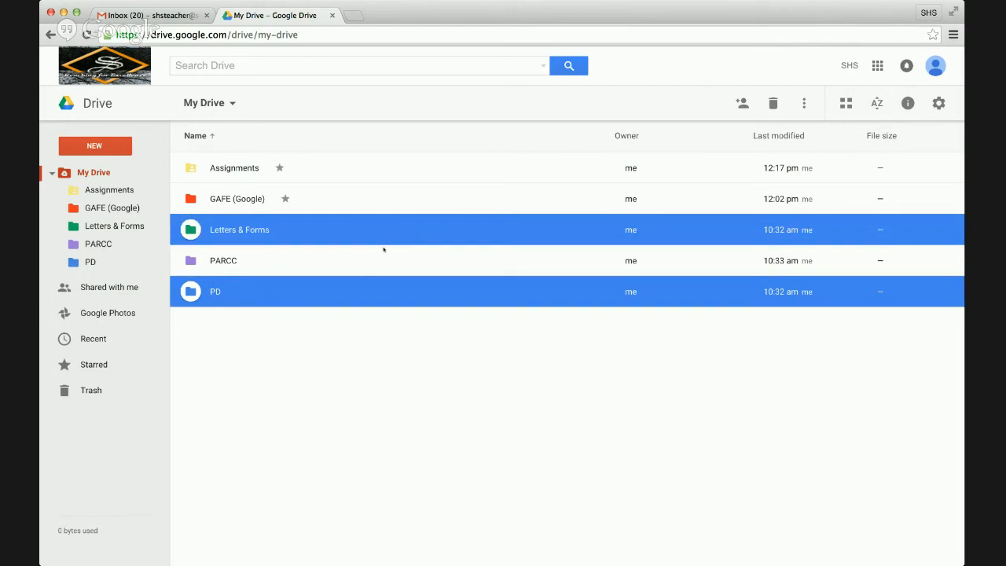
{"action": "left_click", "coordinate": [390, 267], "text": "super"}
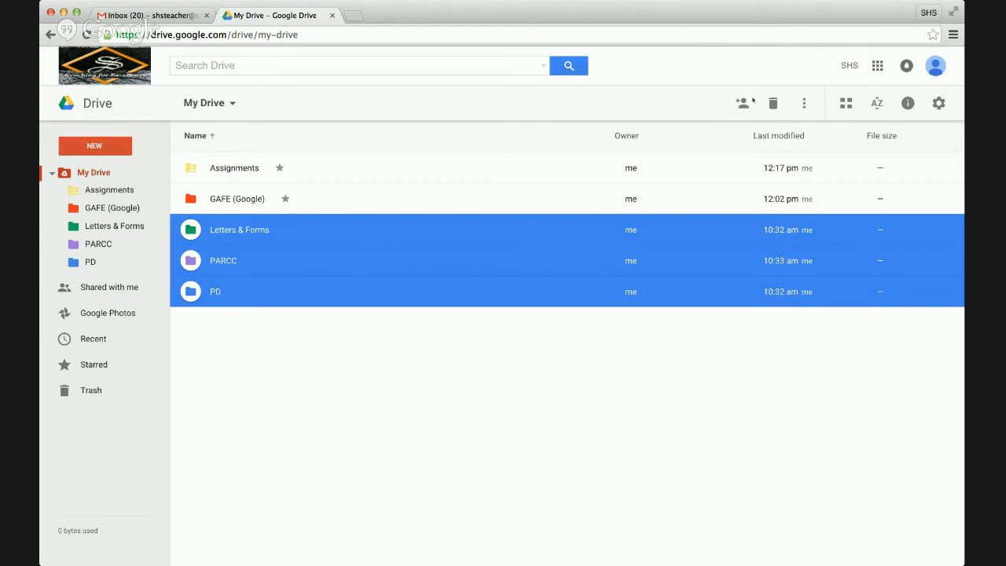
{"action": "left_click", "coordinate": [759, 350]}
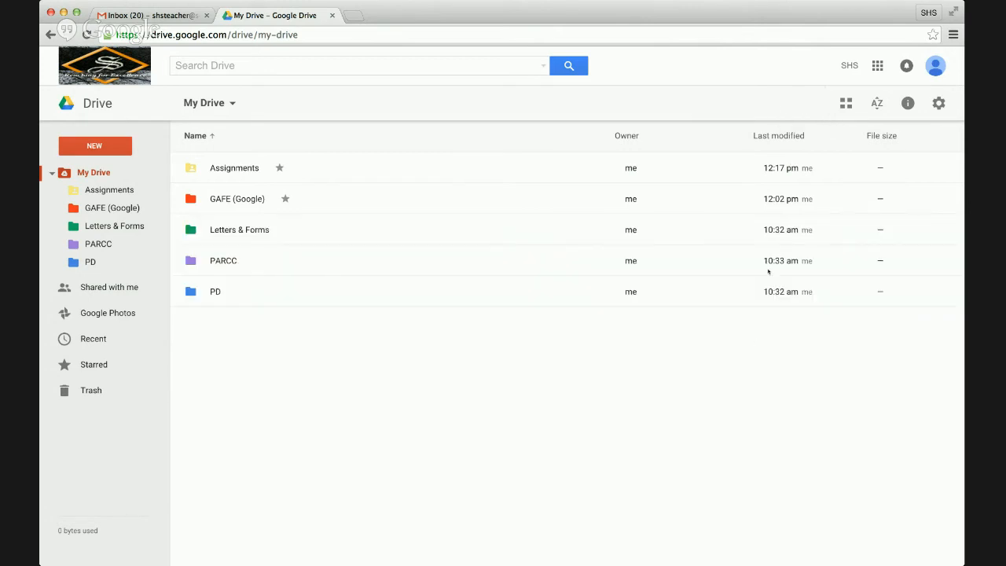
{"action": "left_click", "coordinate": [546, 176]}
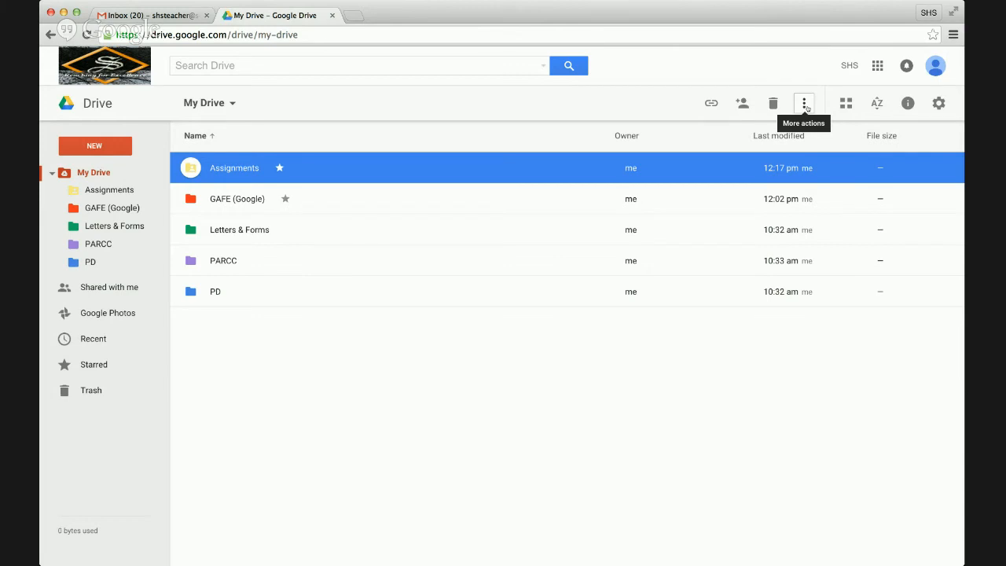
{"action": "left_click", "coordinate": [805, 105]}
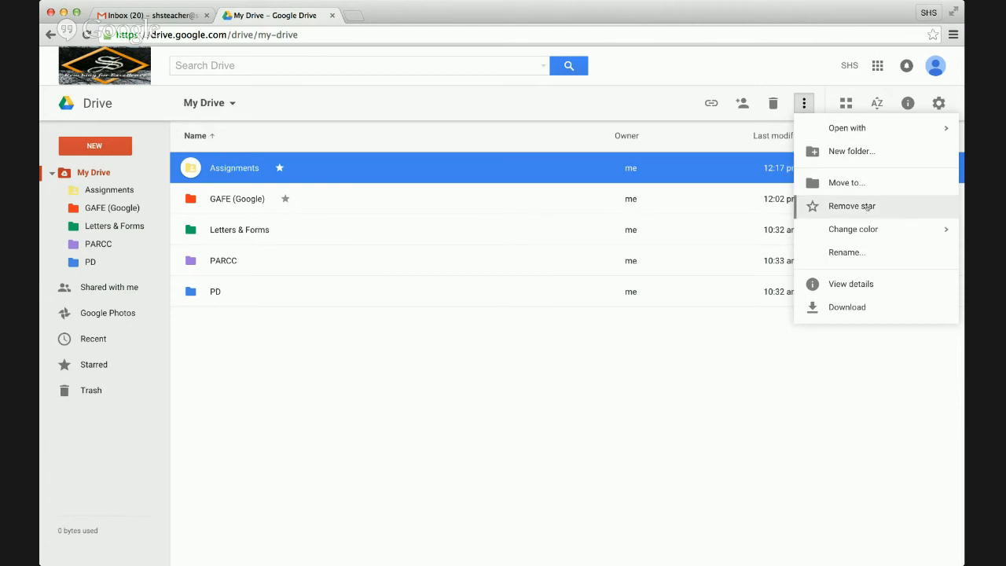
{"action": "mouse_move", "coordinate": [873, 234]}
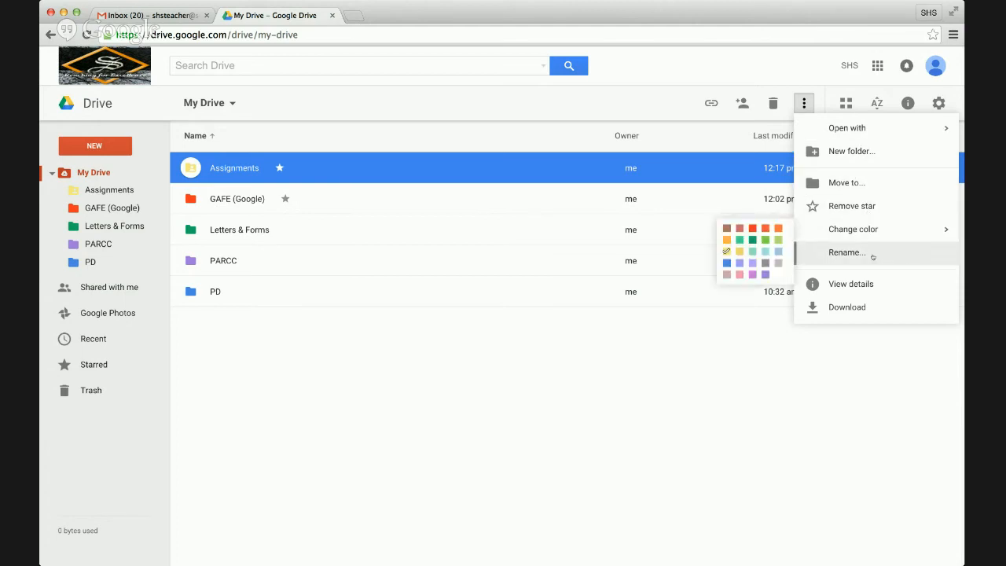
{"action": "left_click", "coordinate": [812, 369]}
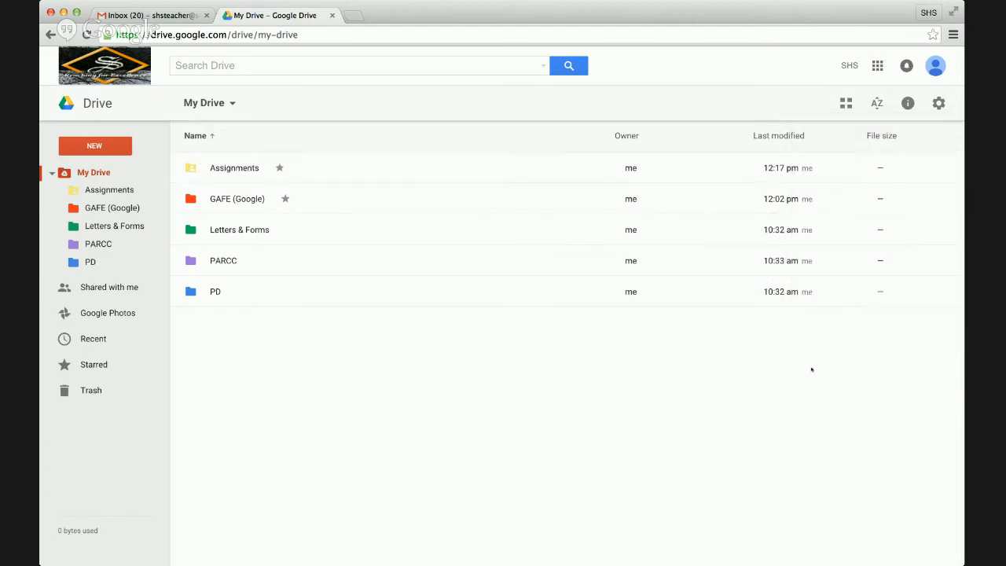
{"action": "left_click", "coordinate": [756, 164]}
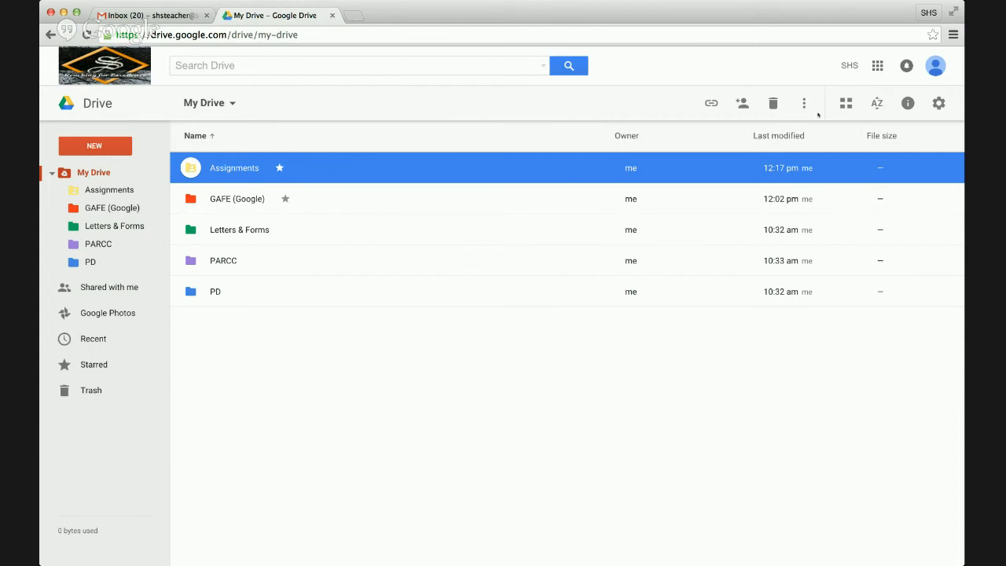
- Switch My Drive to grid, back to list, and show the Name, Last modified and Last opened sort options
{"action": "left_click", "coordinate": [846, 104]}
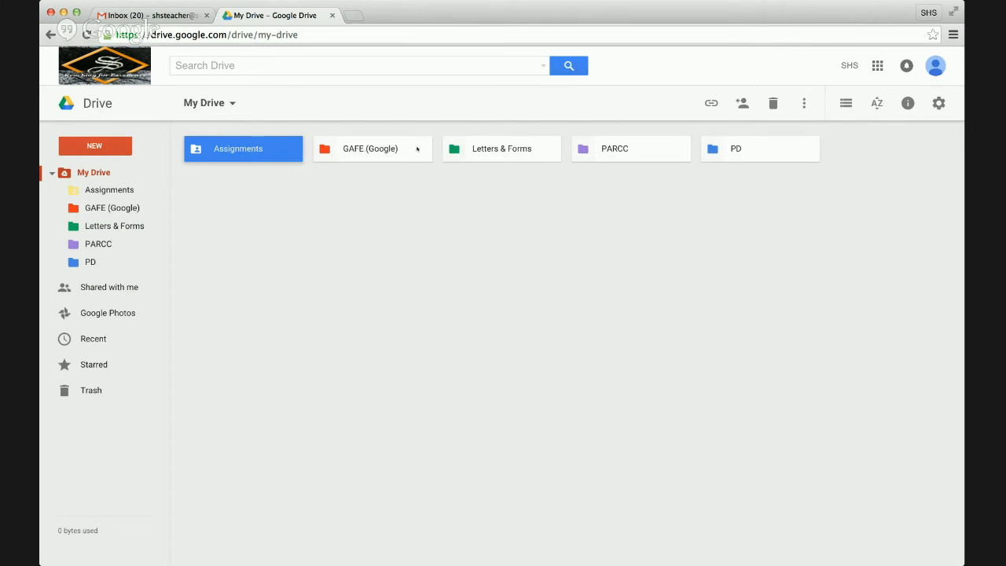
{"action": "left_click", "coordinate": [847, 105]}
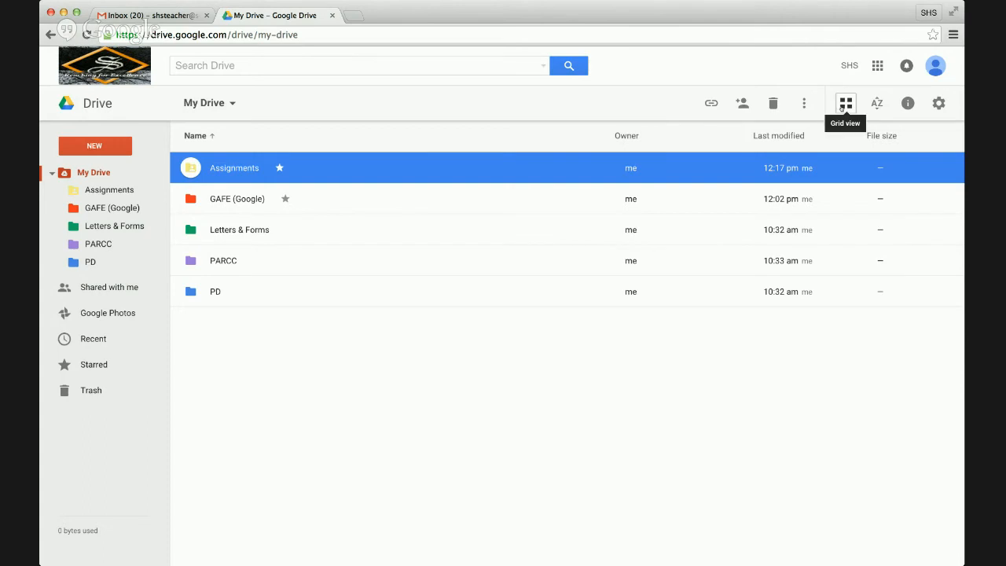
{"action": "left_click", "coordinate": [877, 104]}
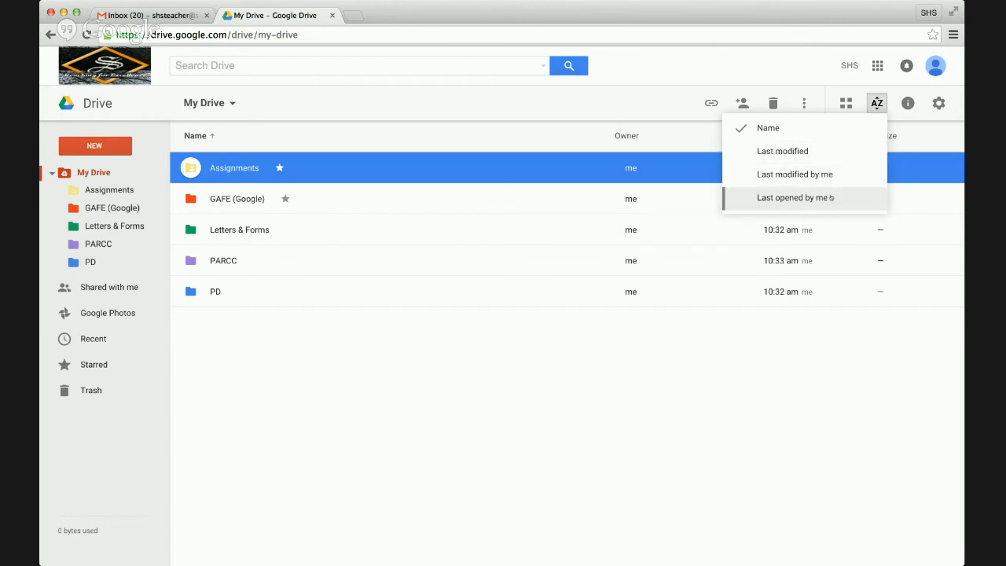
{"action": "left_click", "coordinate": [843, 449]}
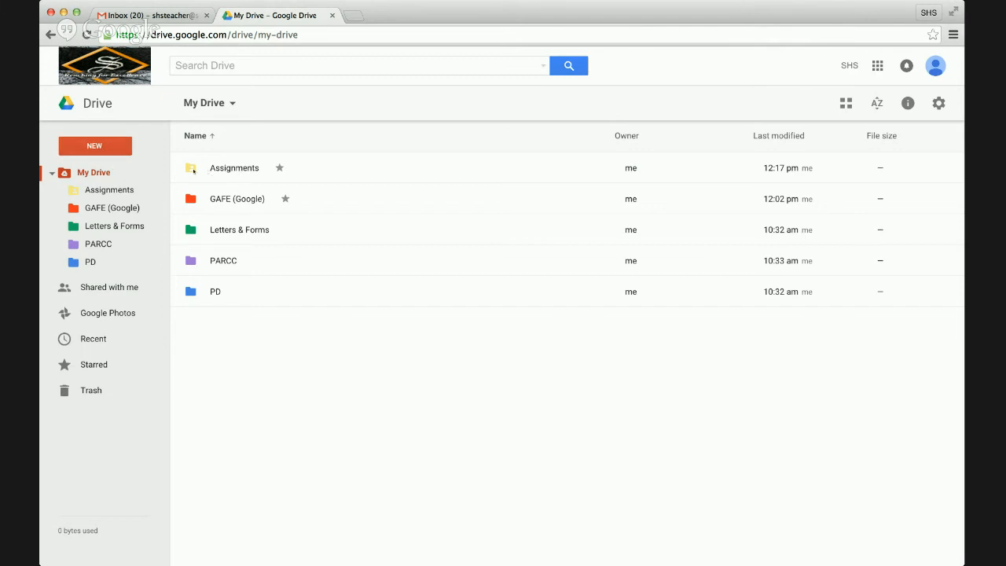
{"action": "left_click", "coordinate": [106, 146]}
{"action": "left_click", "coordinate": [158, 137]}
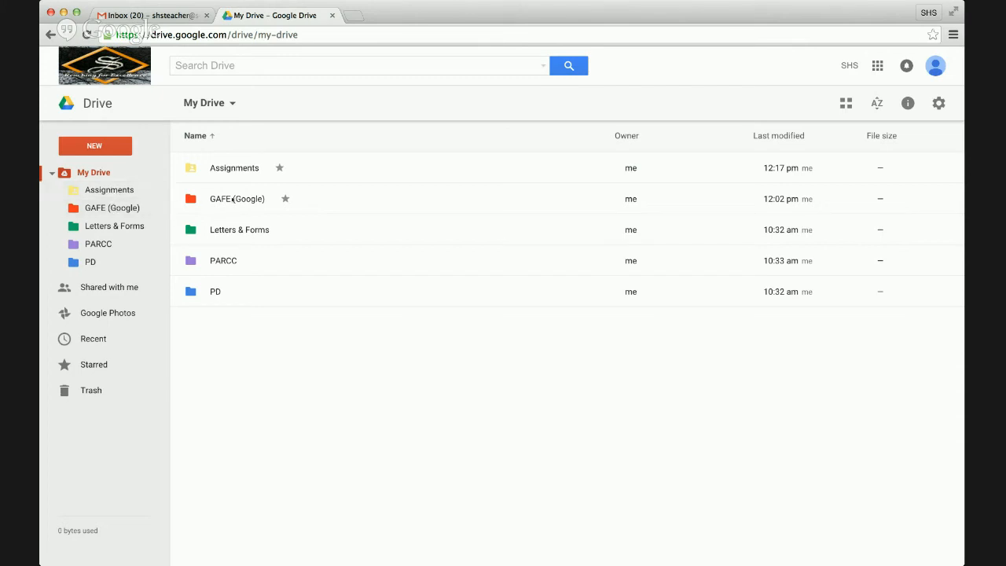
{"action": "mouse_move", "coordinate": [234, 198]}
{"action": "left_mouse_down"}
{"action": "mouse_move", "coordinate": [140, 191]}
{"action": "mouse_move", "coordinate": [219, 197]}
{"action": "left_mouse_up"}
{"action": "left_click", "coordinate": [232, 159]}
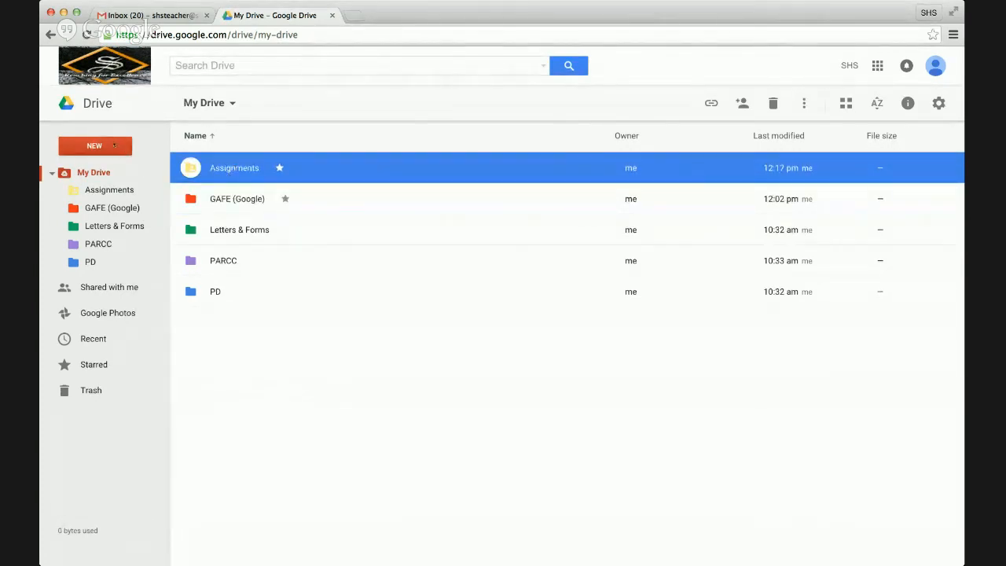
- Create a new folder named Assessments in My Drive
{"action": "left_click", "coordinate": [94, 145]}
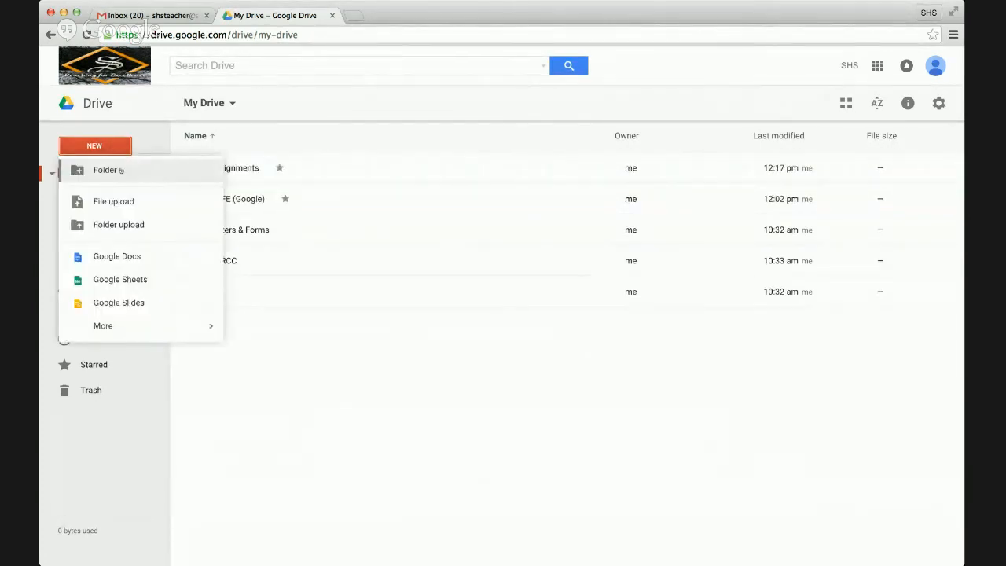
{"action": "left_click", "coordinate": [120, 170]}
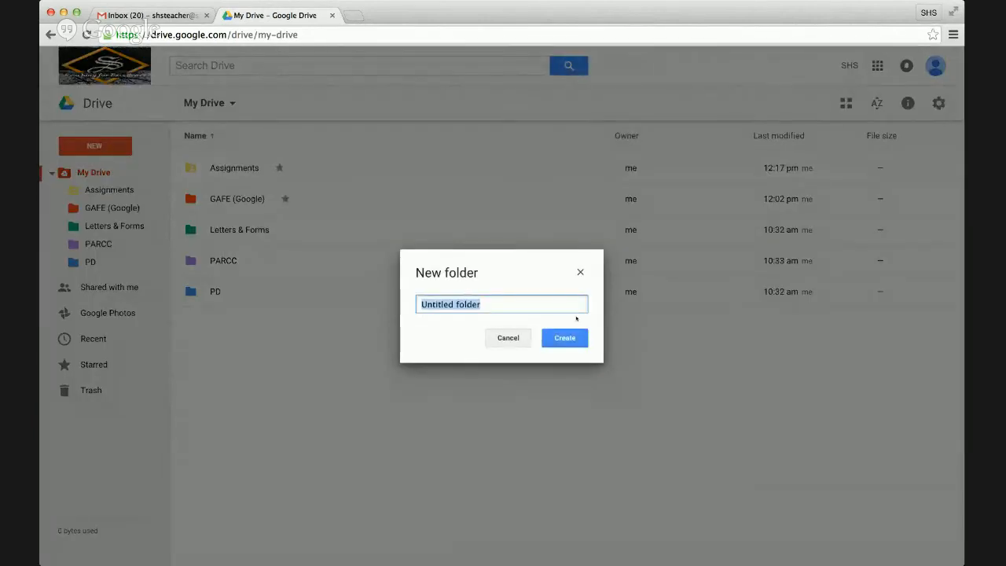
{"action": "type", "text": "Asses"}
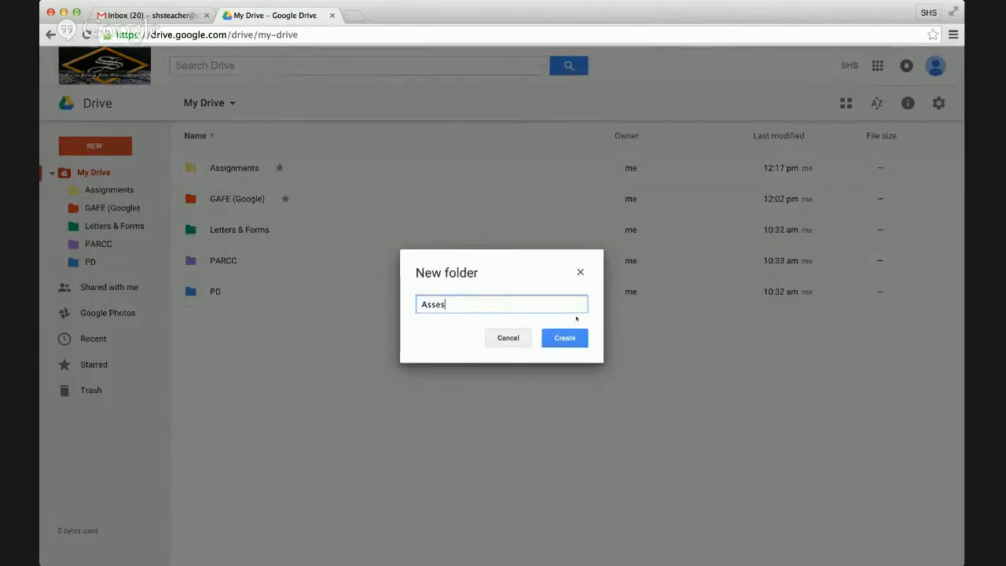
{"action": "type", "text": "sments"}
{"action": "key", "text": "Return"}
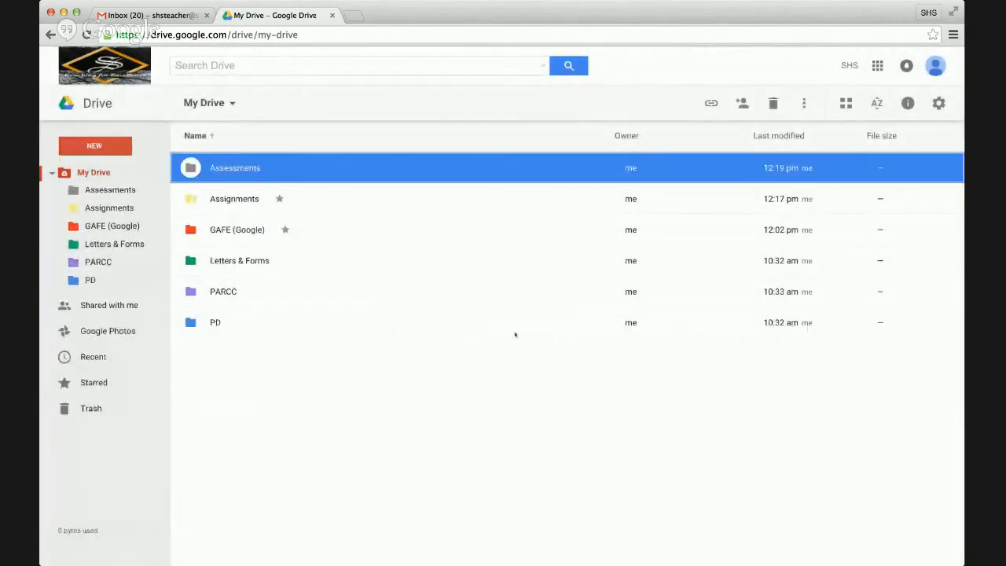
- Move Assessments into the shared Assignments folder and open Assignments
{"action": "left_click_drag", "start_coordinate": [224, 168], "coordinate": [221, 200]}
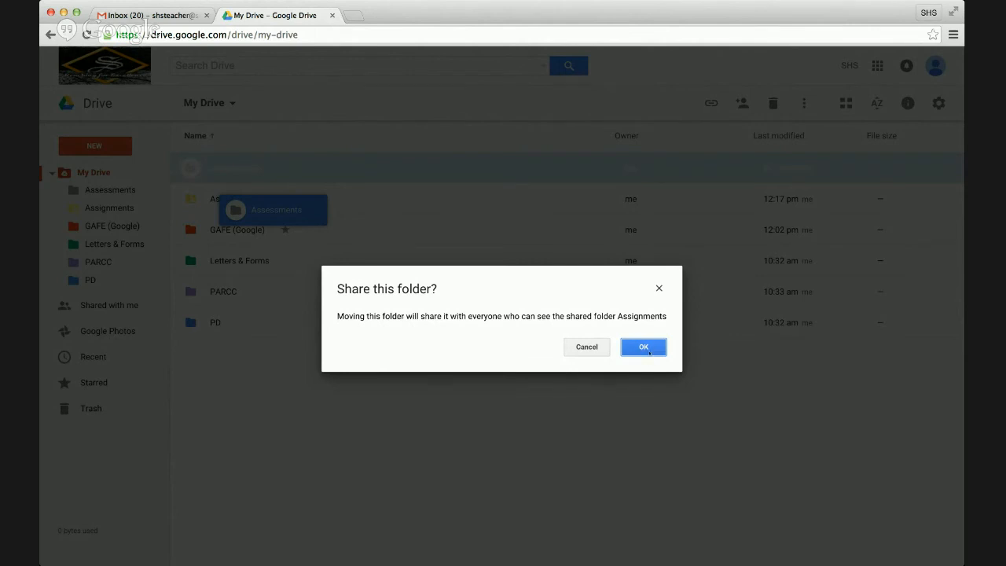
{"action": "left_click", "coordinate": [643, 347]}
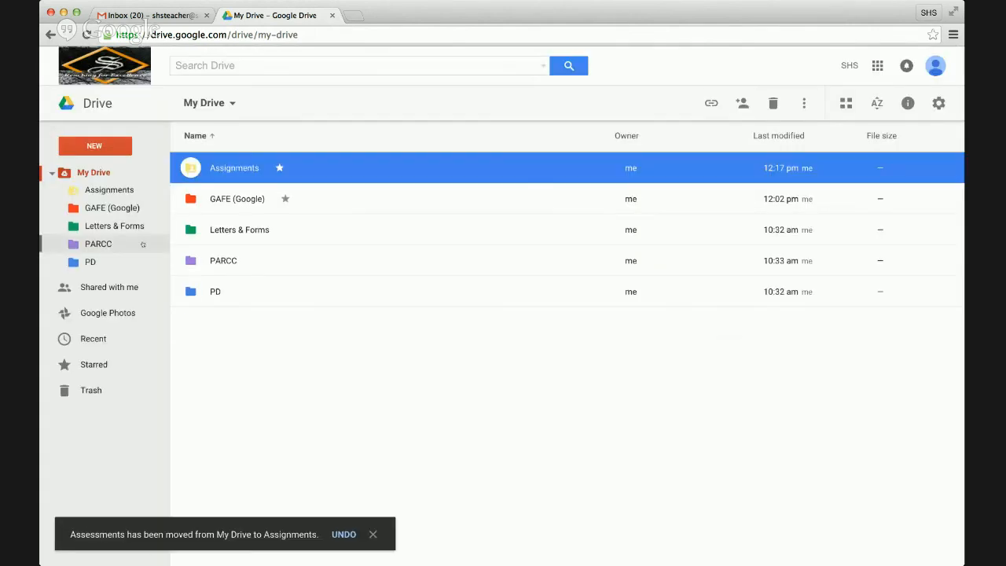
{"action": "double_click", "coordinate": [212, 167]}
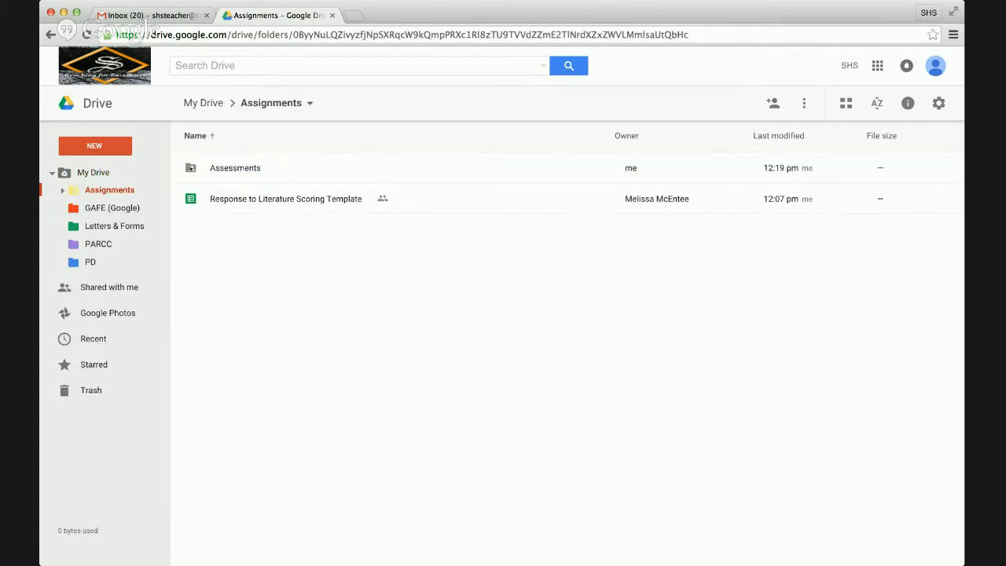
- Change the Assessments folder's colour to the orange-yellow swatch
{"action": "right_click", "coordinate": [191, 167]}
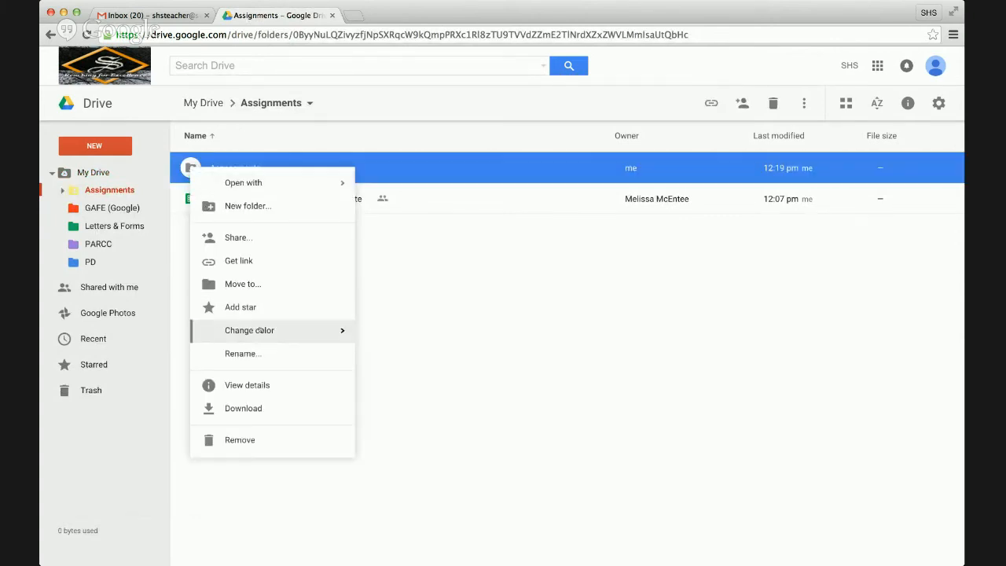
{"action": "mouse_move", "coordinate": [260, 329]}
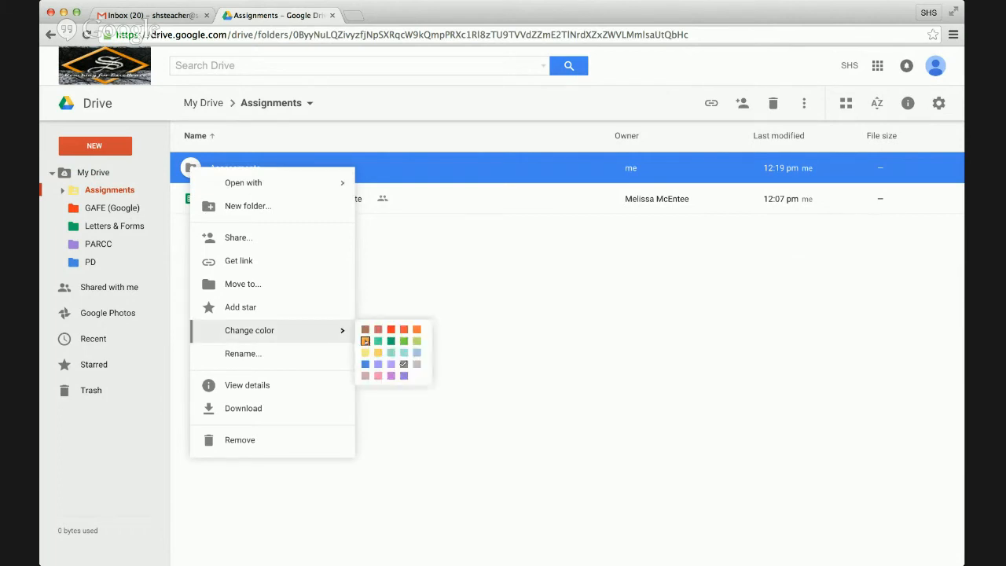
{"action": "left_click", "coordinate": [365, 340]}
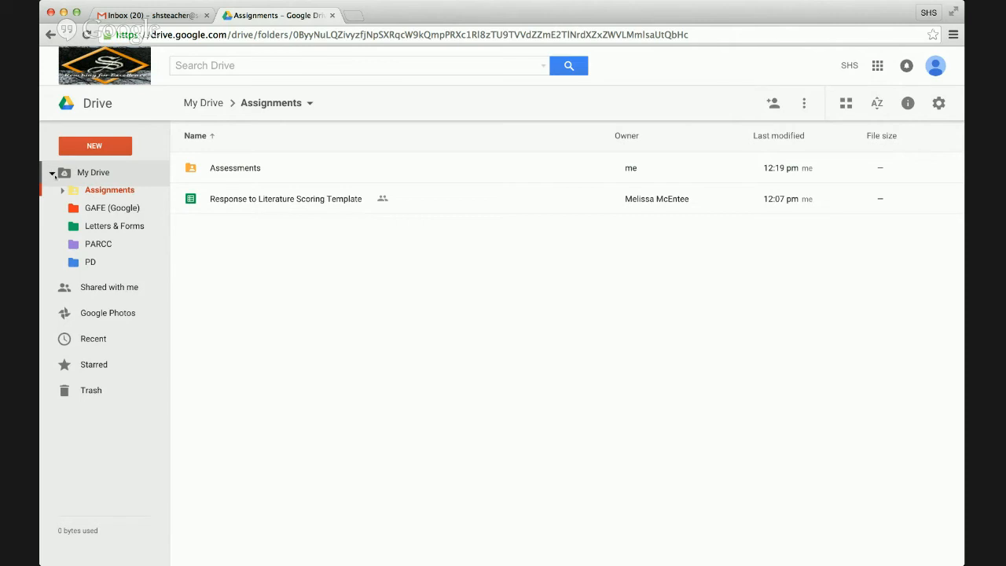
- Collapse the My Drive tree and switch to the Gmail inbox, closing the apps panel
{"action": "left_click", "coordinate": [52, 172]}
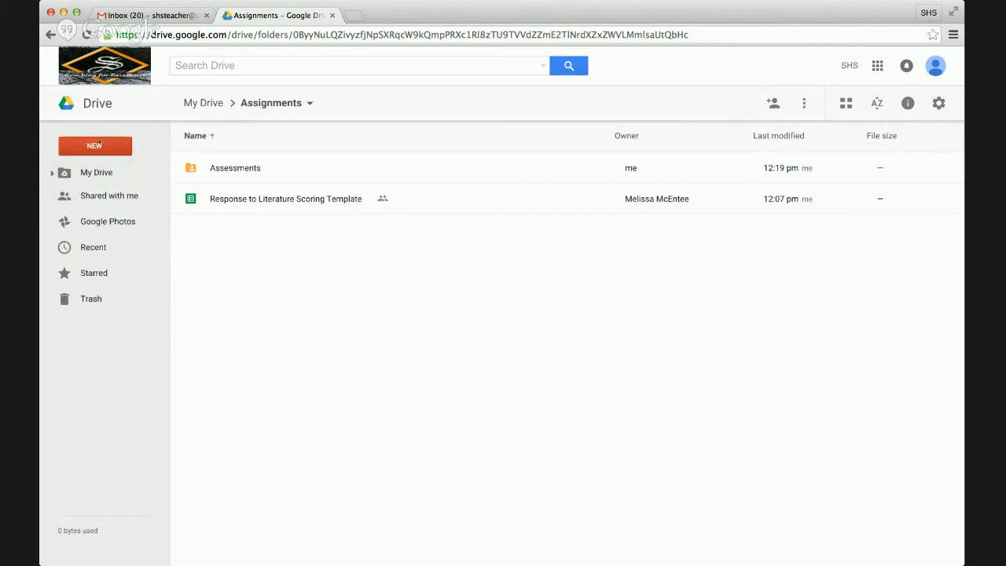
{"action": "left_click", "coordinate": [167, 17]}
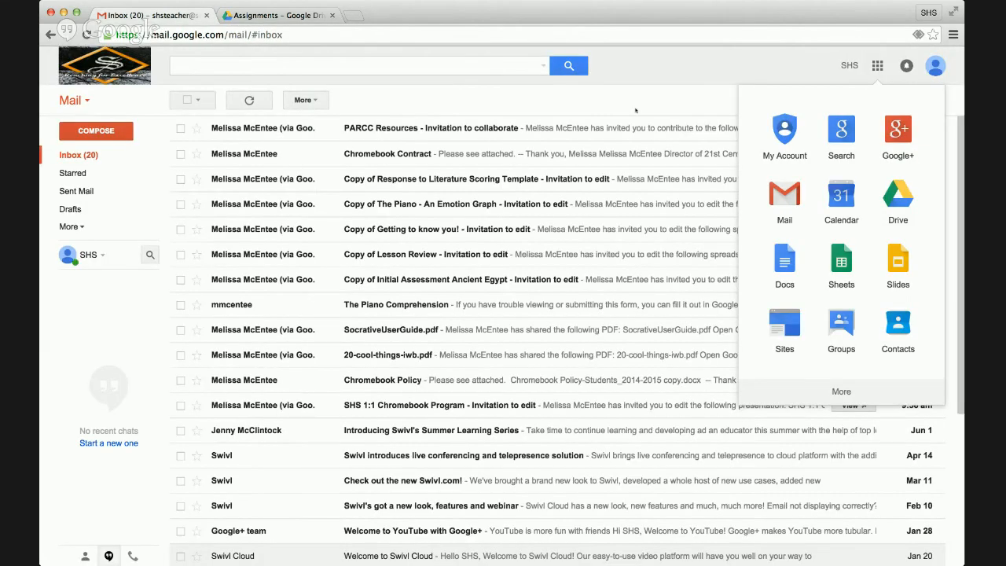
{"action": "left_click", "coordinate": [724, 83]}
{"action": "left_click", "coordinate": [797, 99]}
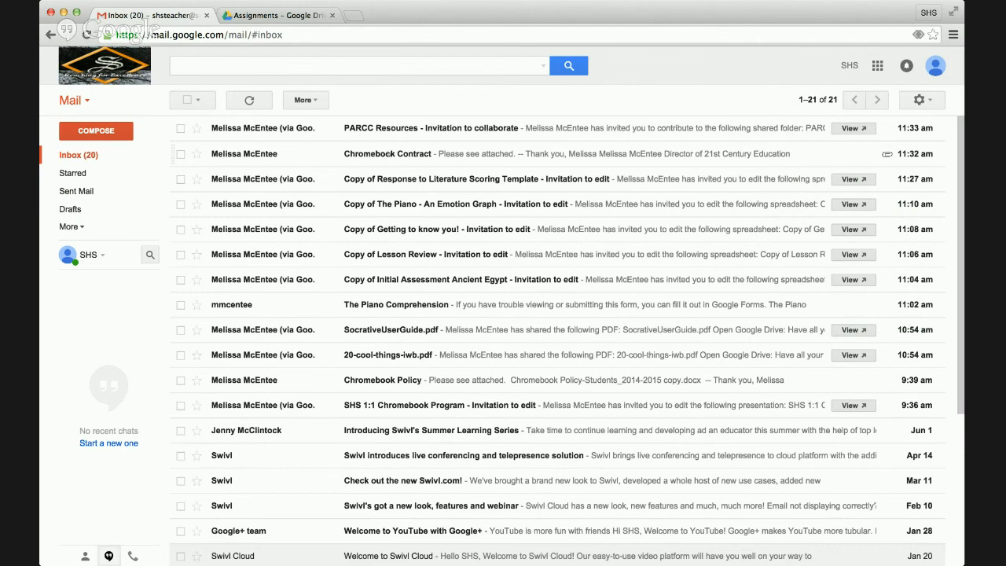
- Open the Chromebook Contract email and scroll through the message
{"action": "left_click", "coordinate": [393, 154]}
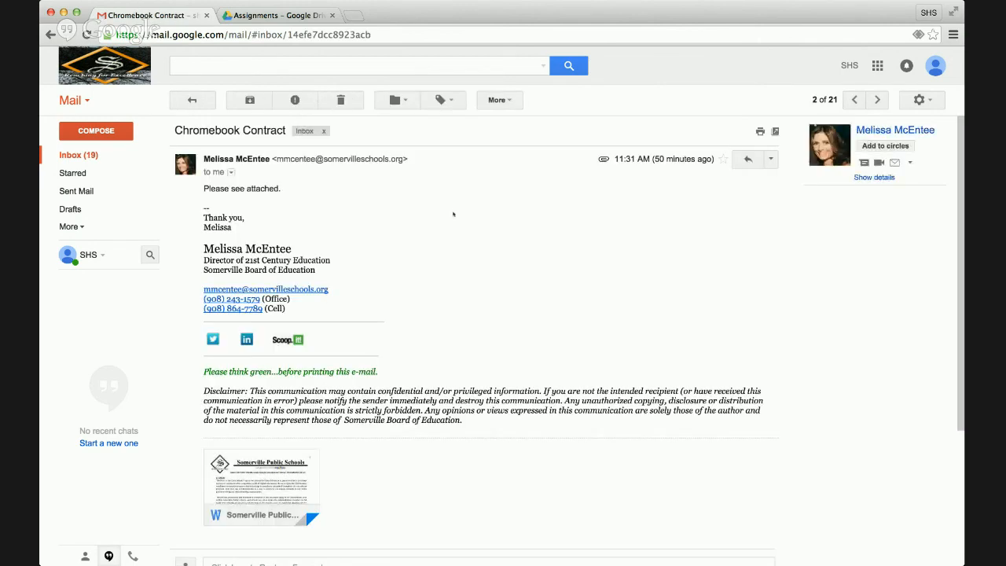
{"action": "scroll", "coordinate": [453, 214], "scroll_direction": "down", "scroll_amount": 2}
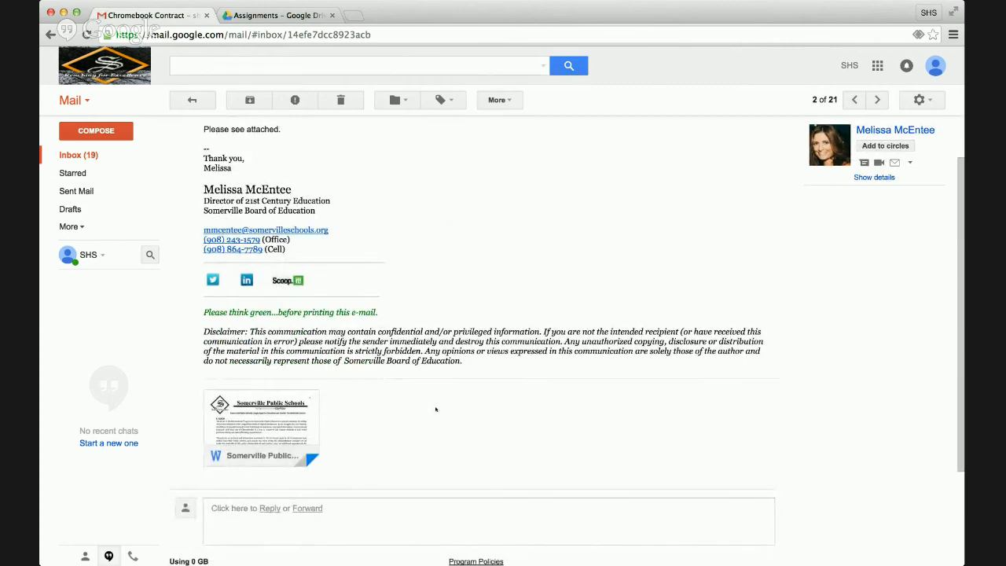
{"action": "scroll", "coordinate": [429, 406], "scroll_direction": "up", "scroll_amount": 2}
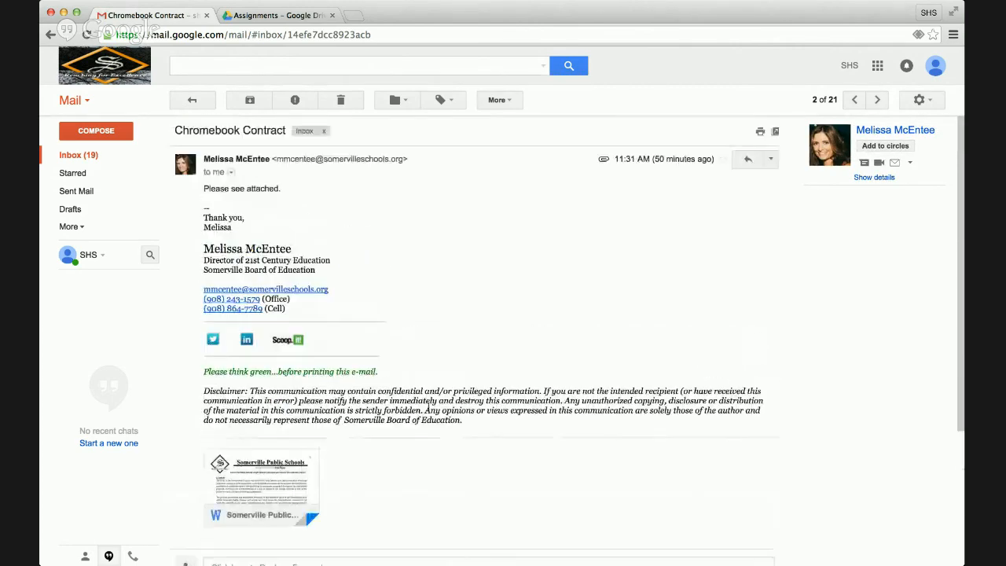
{"action": "scroll", "coordinate": [429, 407], "scroll_direction": "down", "scroll_amount": 3}
- Preview the attached Word contract document, then close the preview
{"action": "mouse_move", "coordinate": [252, 375]}
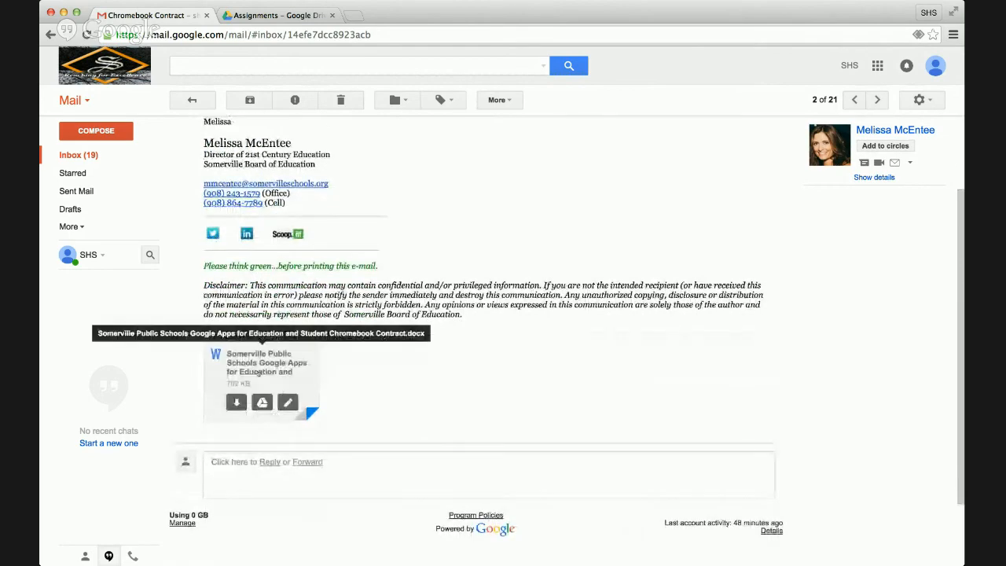
{"action": "left_click", "coordinate": [255, 375]}
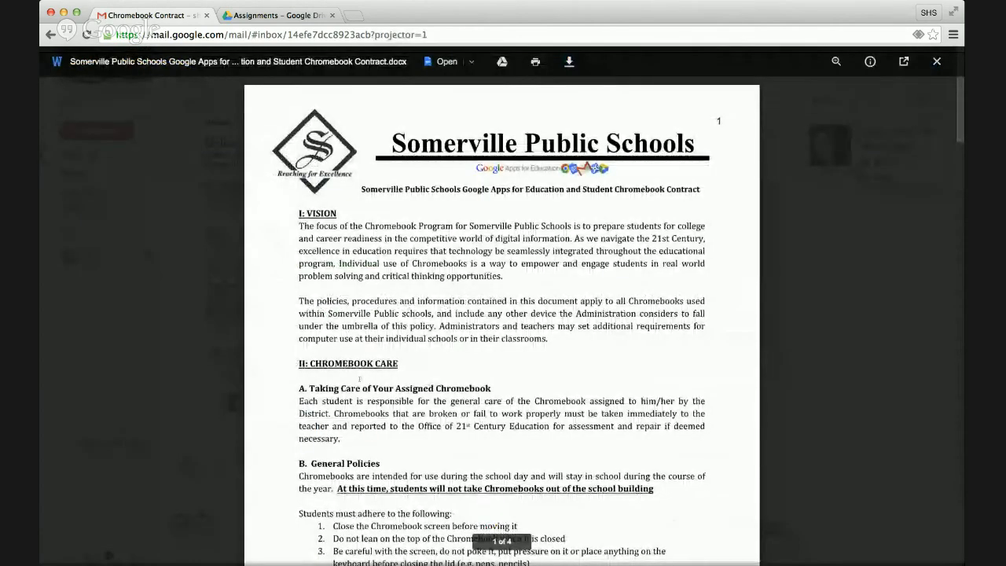
{"action": "scroll", "coordinate": [435, 393], "scroll_direction": "down", "scroll_amount": 5}
{"action": "scroll", "coordinate": [435, 393], "scroll_direction": "up", "scroll_amount": 5}
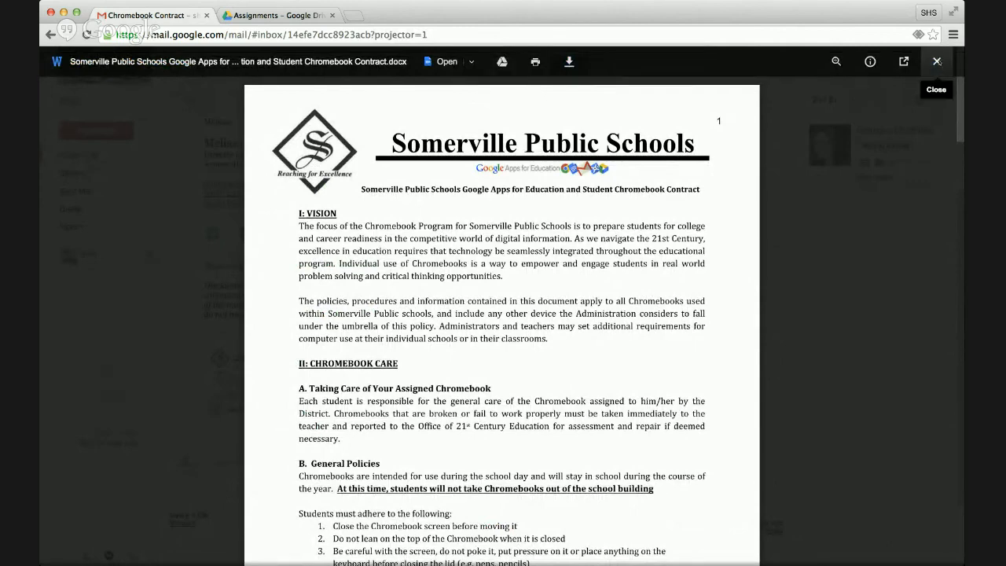
{"action": "left_click", "coordinate": [936, 61]}
{"action": "mouse_move", "coordinate": [259, 369]}
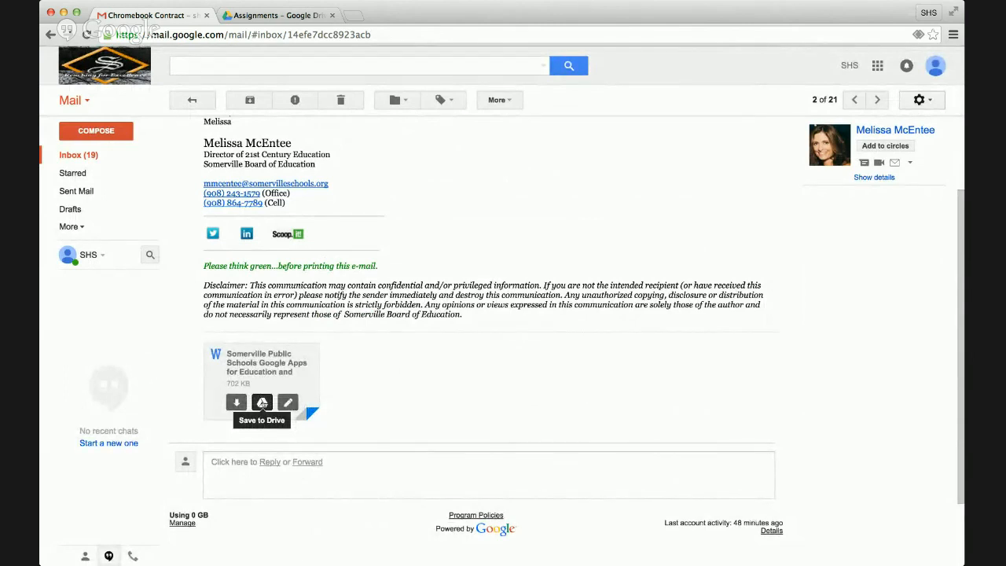
- Save the Chromebook contract attachment to Drive inside a new folder named Ville Forms
{"action": "left_click", "coordinate": [262, 403]}
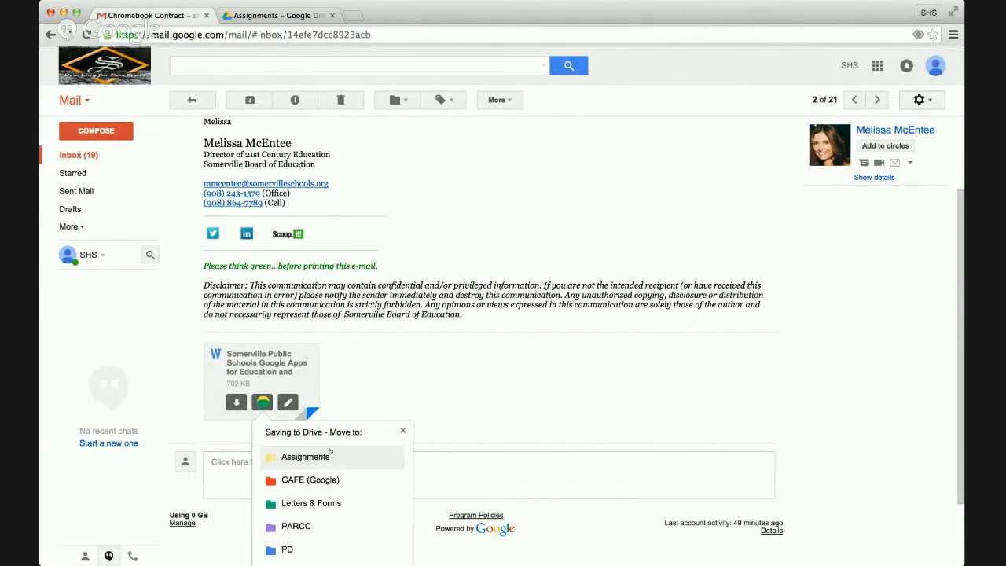
{"action": "scroll", "coordinate": [348, 474], "scroll_direction": "down", "scroll_amount": 1}
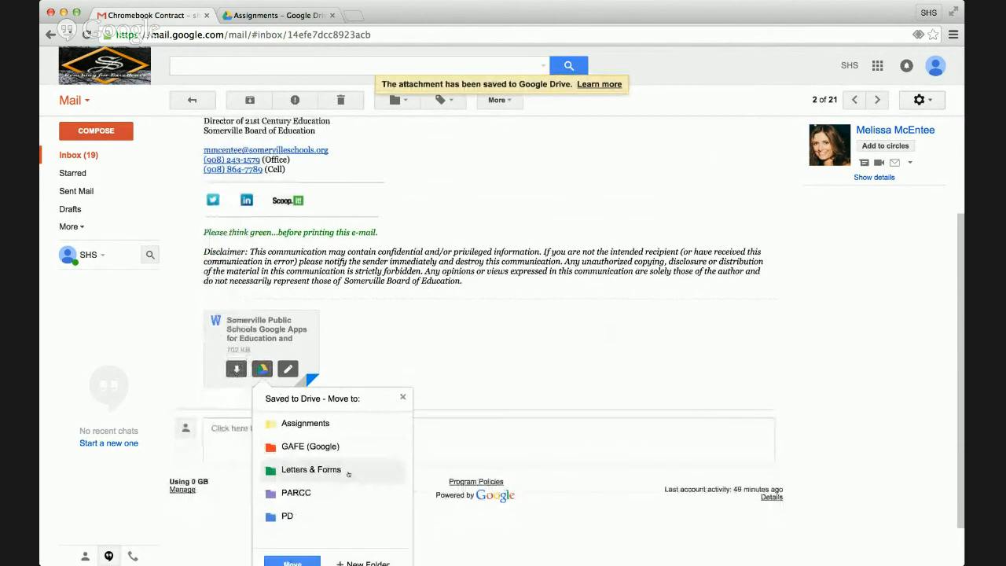
{"action": "scroll", "coordinate": [348, 474], "scroll_direction": "down", "scroll_amount": 1}
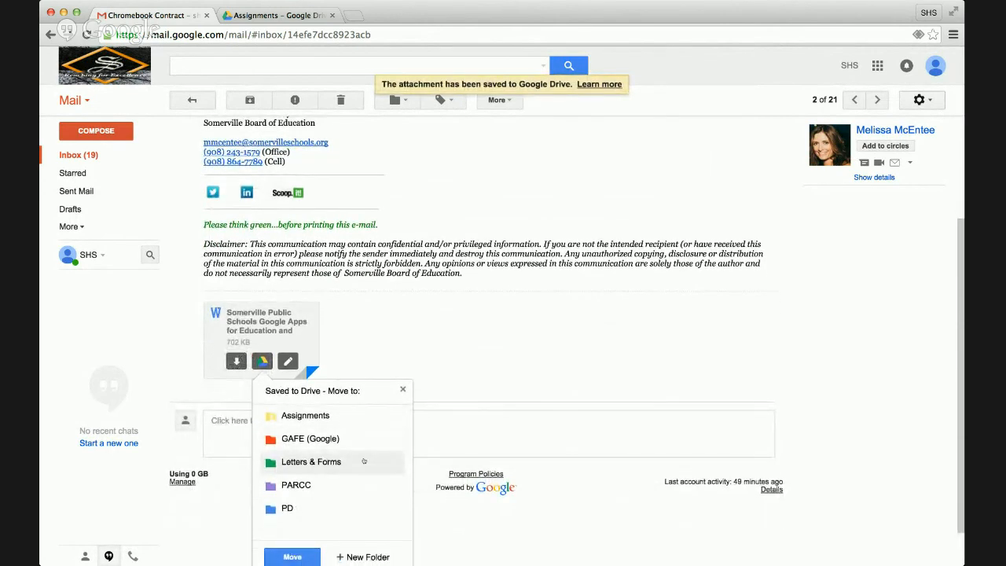
{"action": "scroll", "coordinate": [363, 471], "scroll_direction": "down", "scroll_amount": 1}
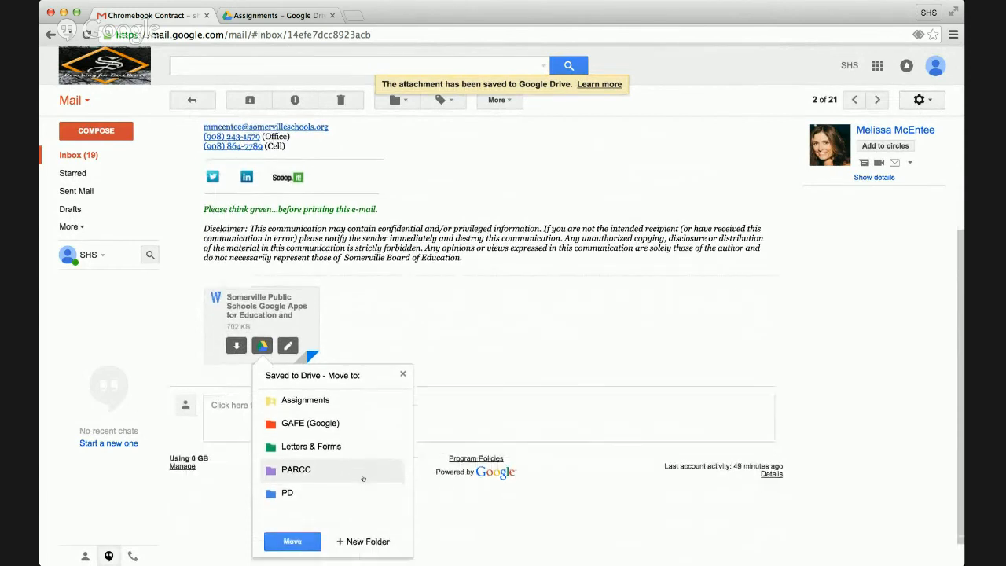
{"action": "scroll", "coordinate": [363, 478], "scroll_direction": "down", "scroll_amount": 1}
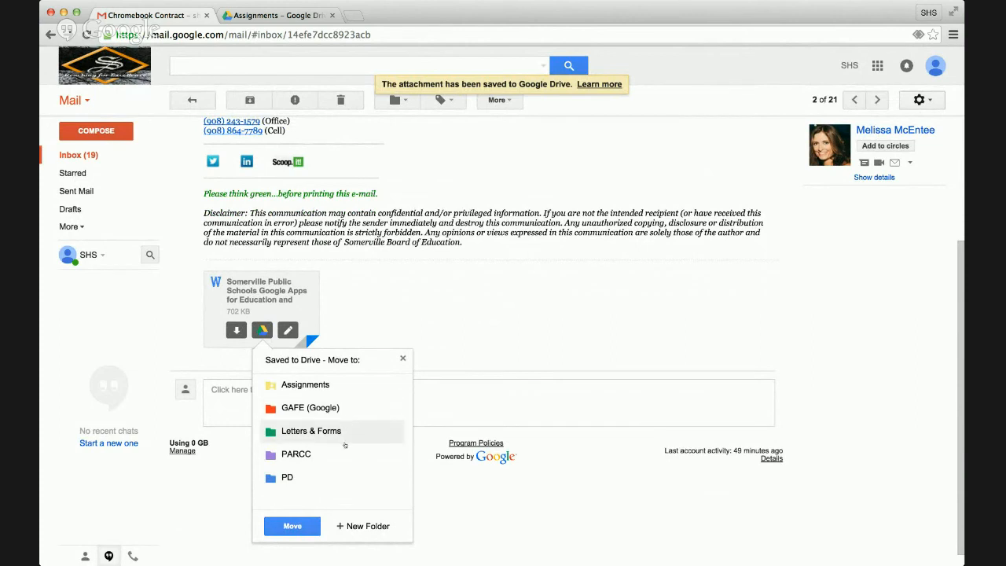
{"action": "left_click", "coordinate": [363, 526]}
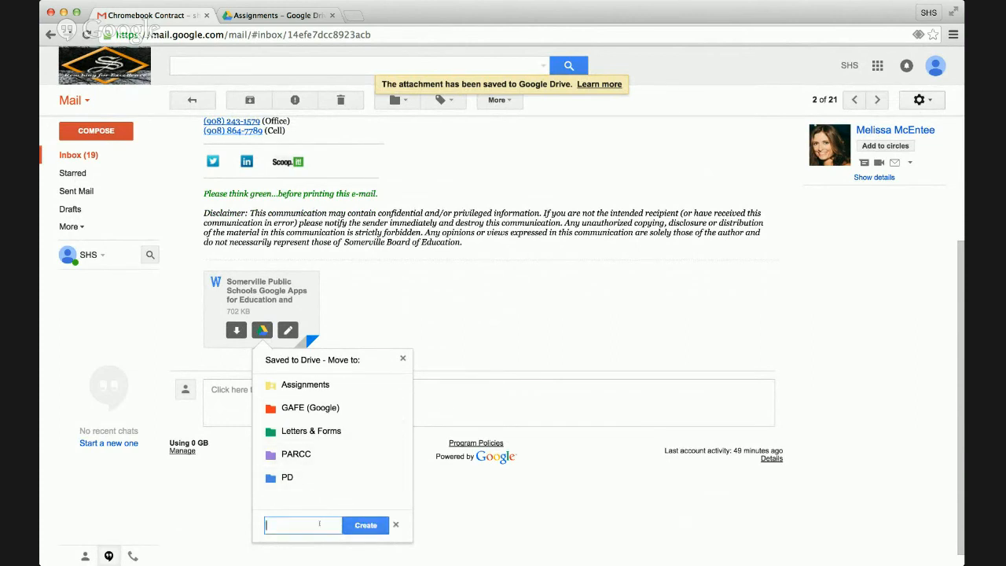
{"action": "type", "text": "Ville Forms"}
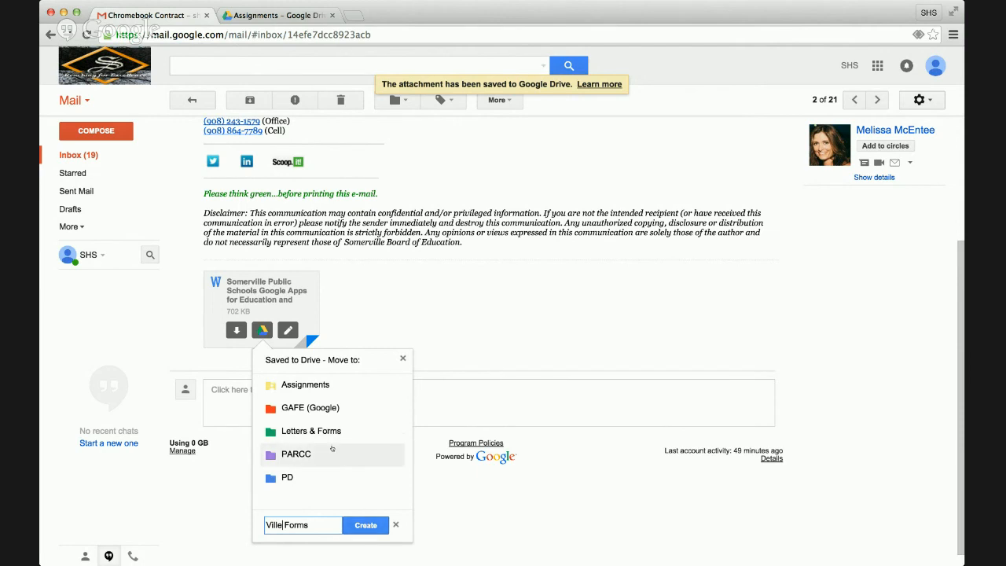
{"action": "left_click", "coordinate": [364, 525]}
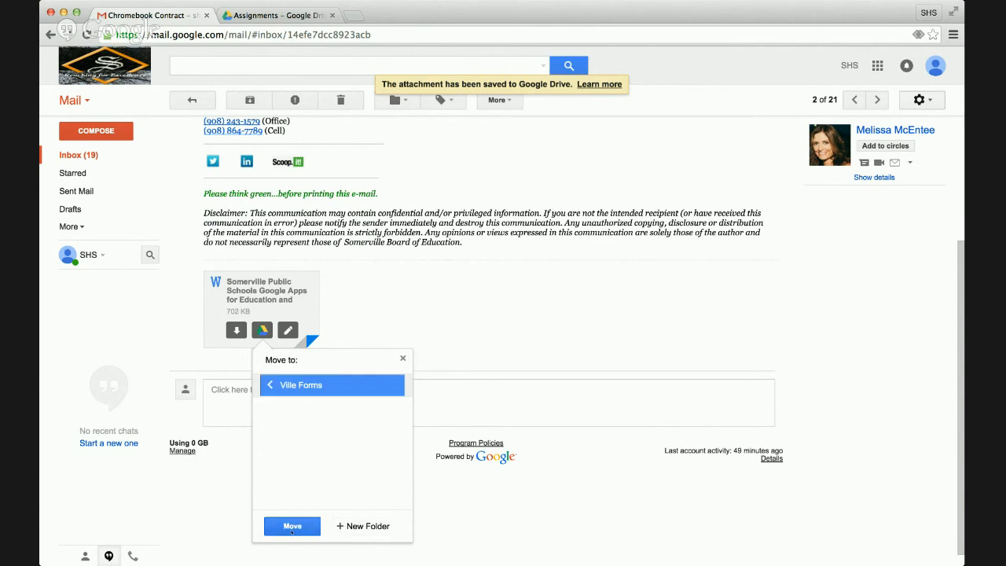
{"action": "left_click", "coordinate": [292, 530]}
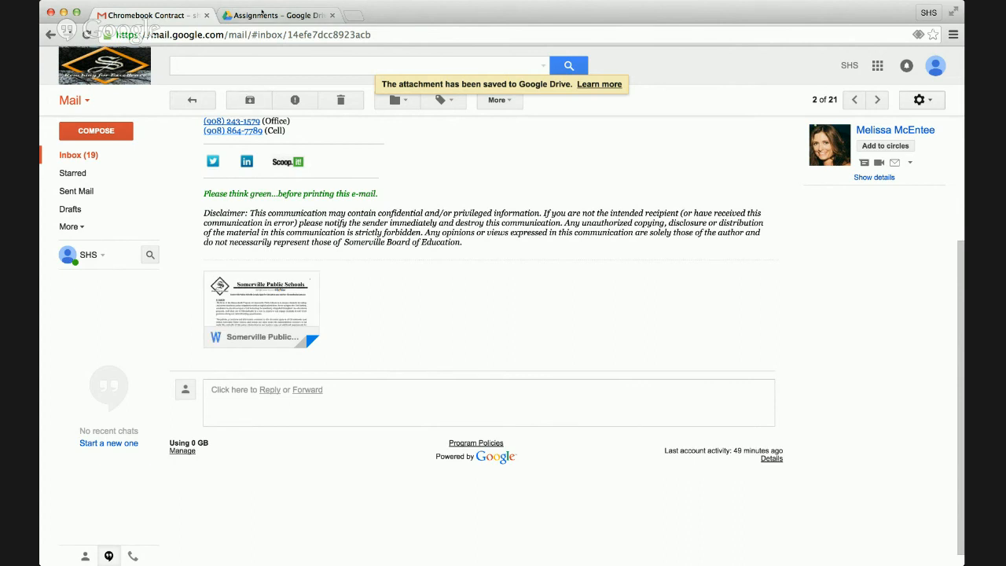
- In Drive, check the contract inside Ville Forms, then return to the My Drive list
{"action": "left_click", "coordinate": [264, 16]}
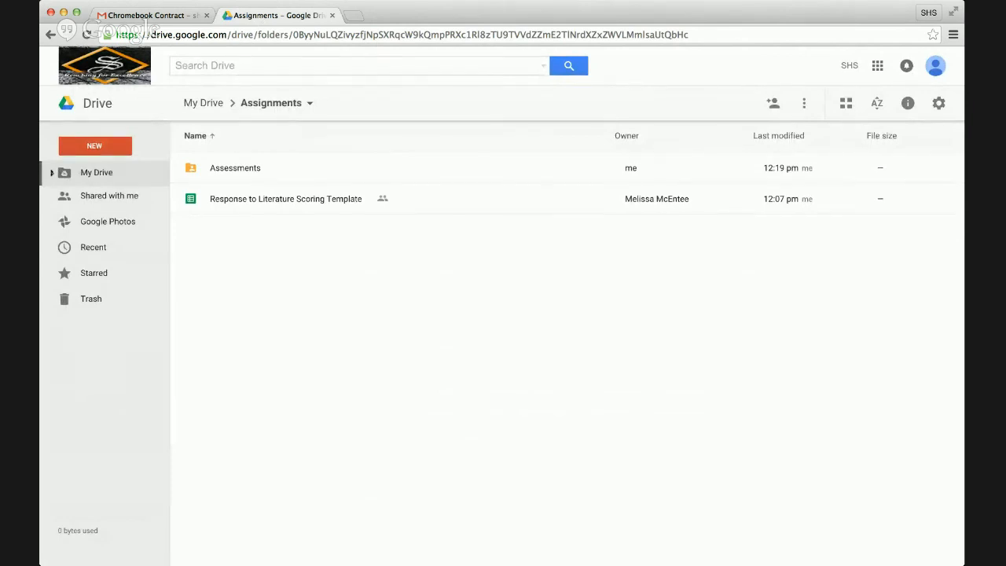
{"action": "left_click", "coordinate": [52, 172]}
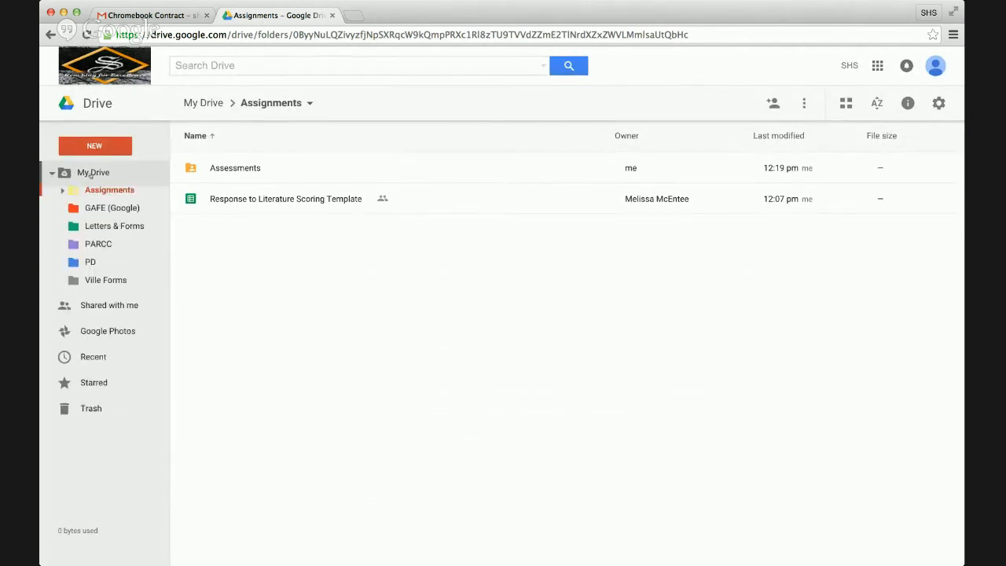
{"action": "left_click", "coordinate": [114, 281]}
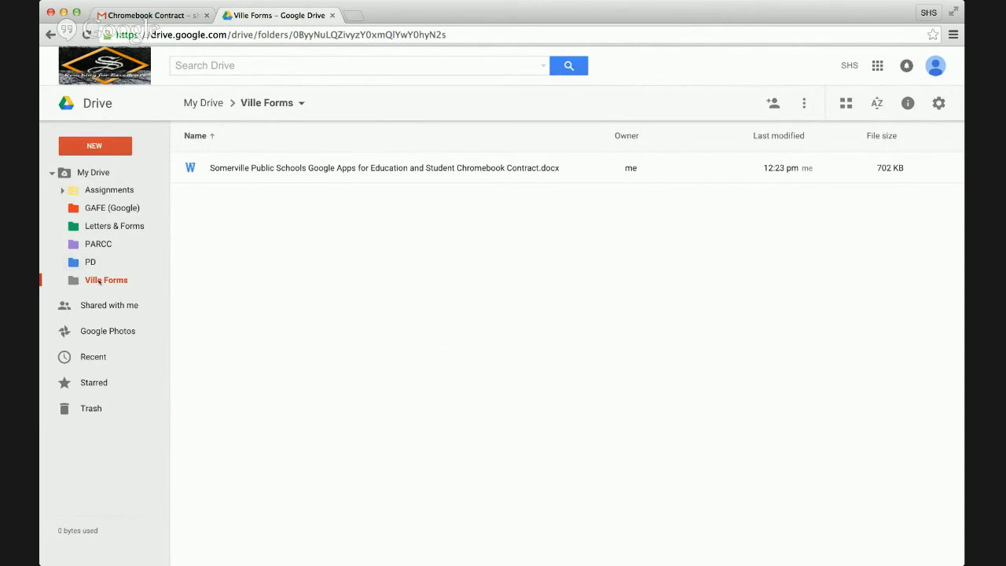
{"action": "left_click", "coordinate": [88, 172]}
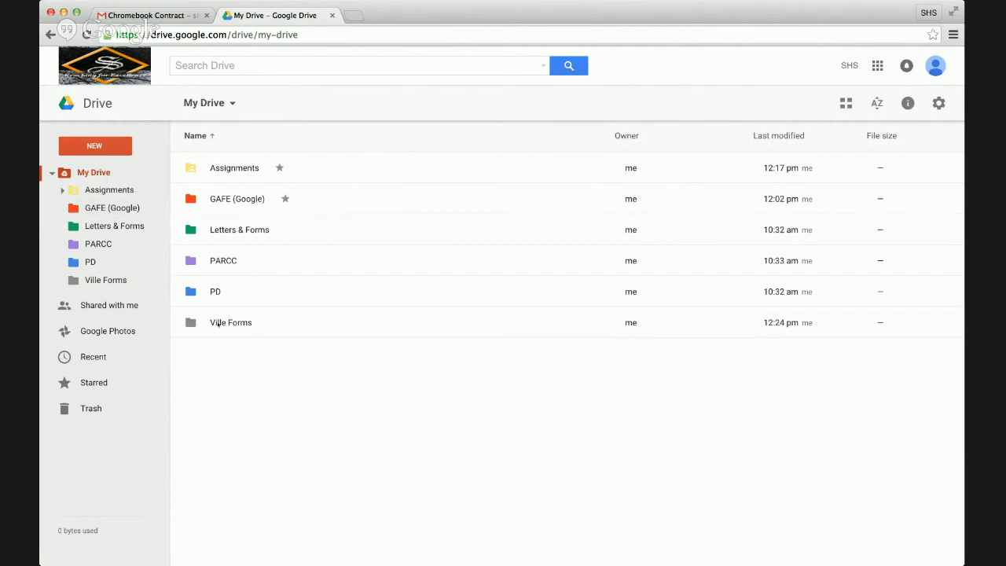
- Move Ville Forms into Letters & Forms, verify it there, then return to My Drive
{"action": "left_click", "coordinate": [222, 323]}
{"action": "left_click_drag", "start_coordinate": [222, 323], "coordinate": [141, 228]}
{"action": "left_click", "coordinate": [233, 231]}
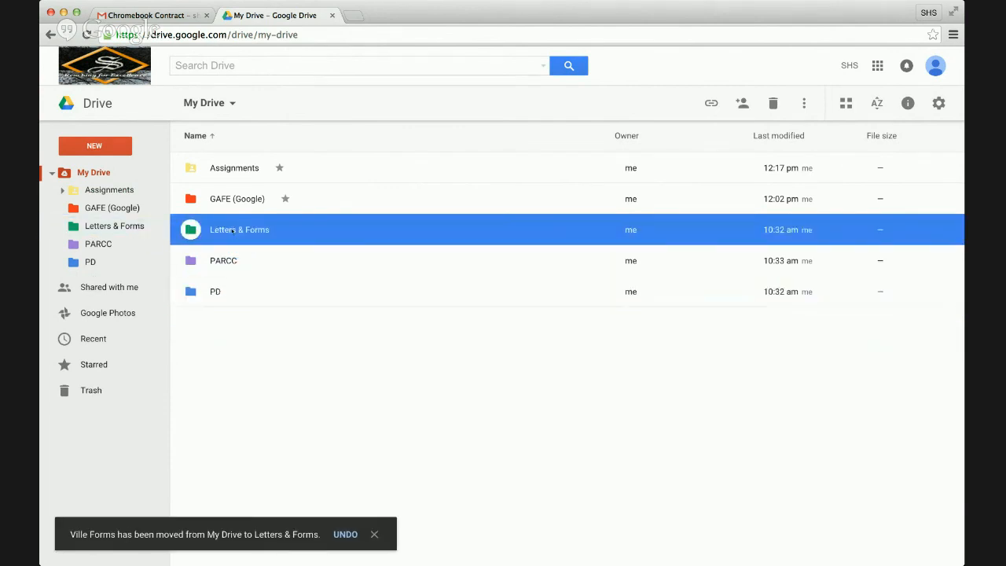
{"action": "double_click", "coordinate": [232, 230]}
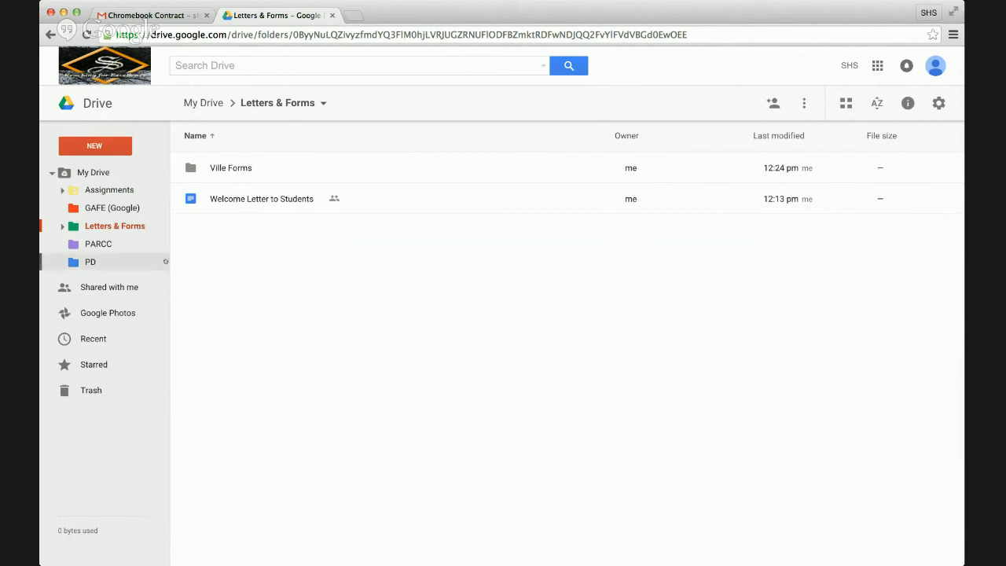
{"action": "left_click", "coordinate": [51, 172]}
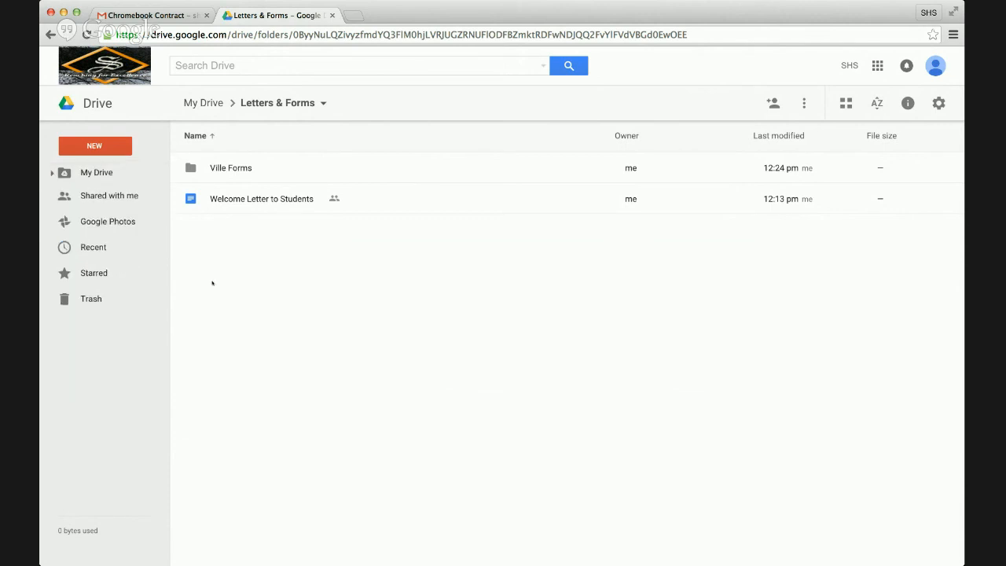
{"action": "left_click", "coordinate": [67, 174]}
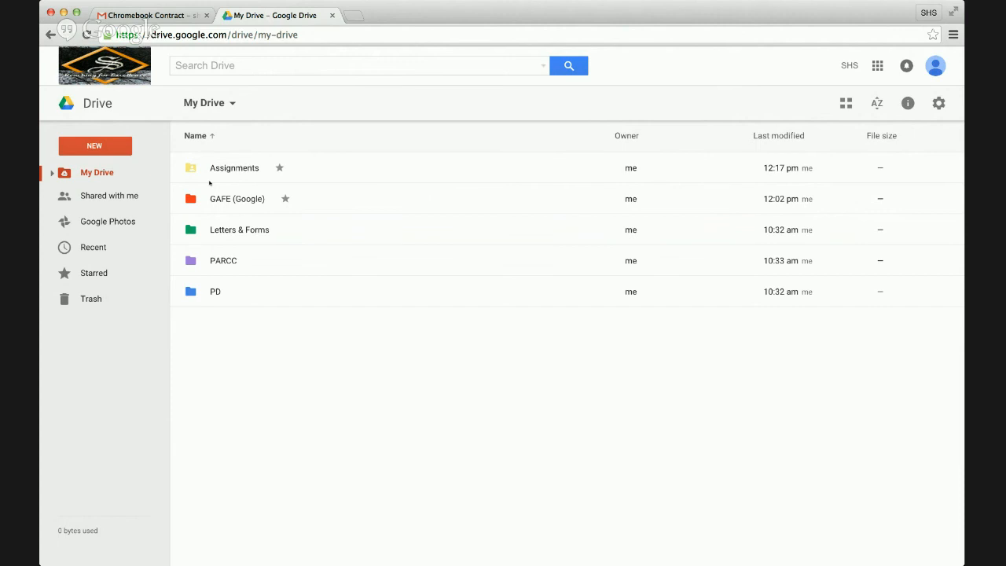
{"action": "left_click", "coordinate": [94, 146]}
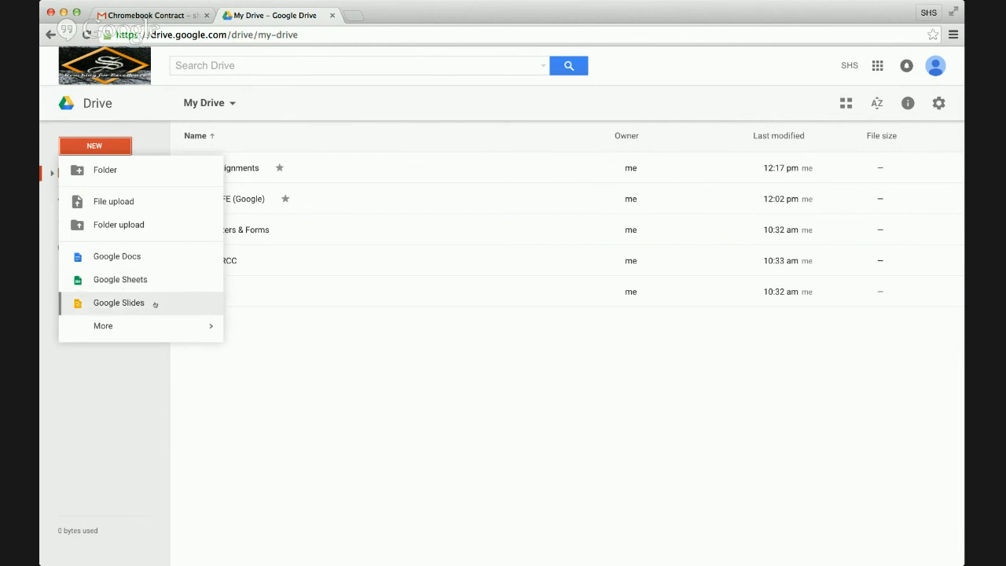
{"action": "mouse_move", "coordinate": [158, 325]}
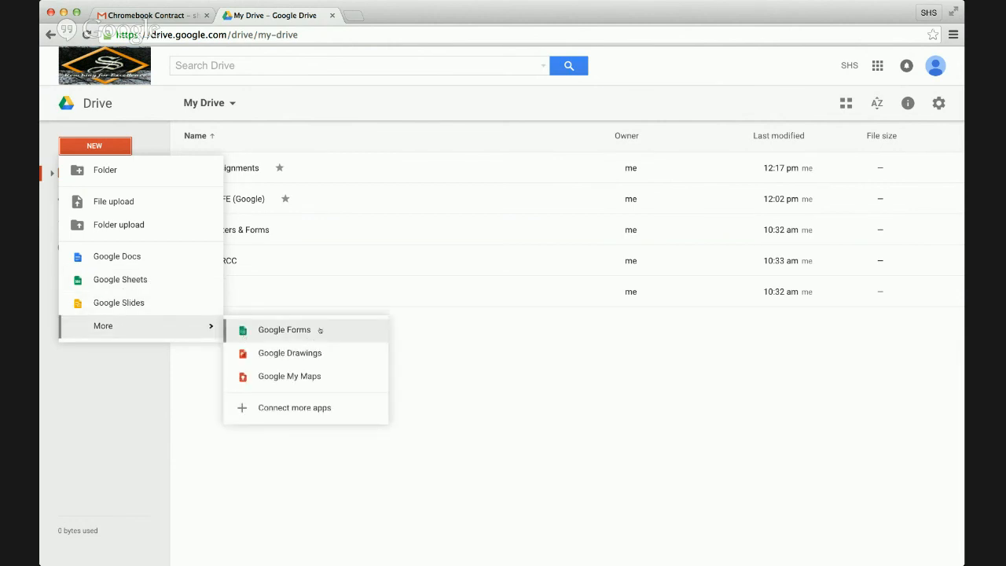
{"action": "left_click", "coordinate": [466, 353]}
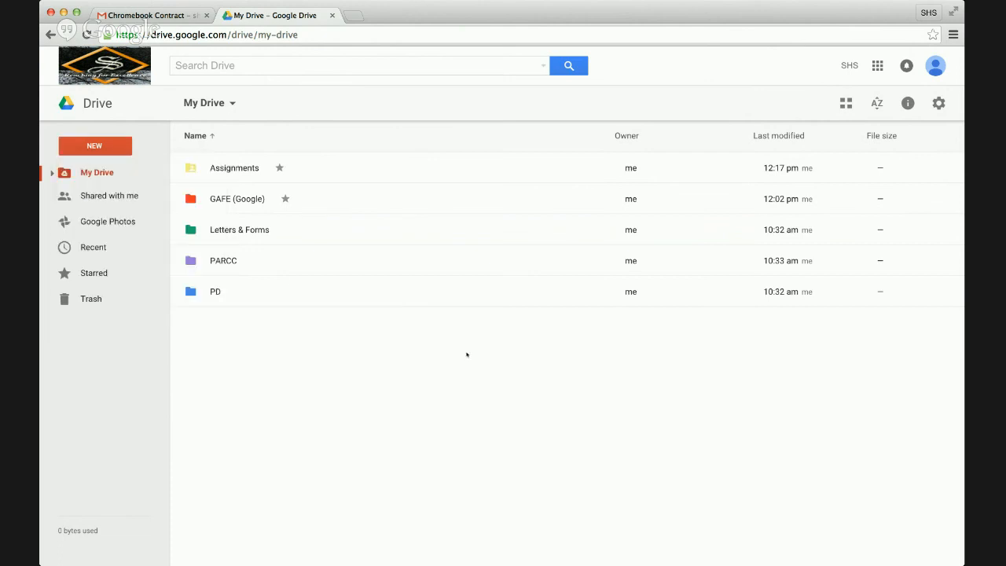
{"action": "left_click", "coordinate": [98, 198]}
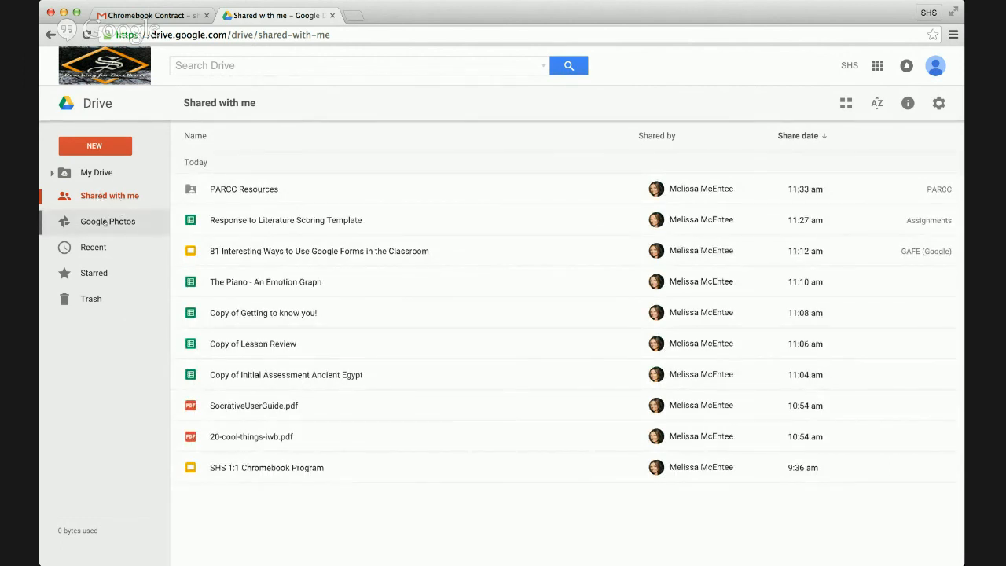
{"action": "left_click", "coordinate": [105, 222]}
{"action": "left_click", "coordinate": [93, 247]}
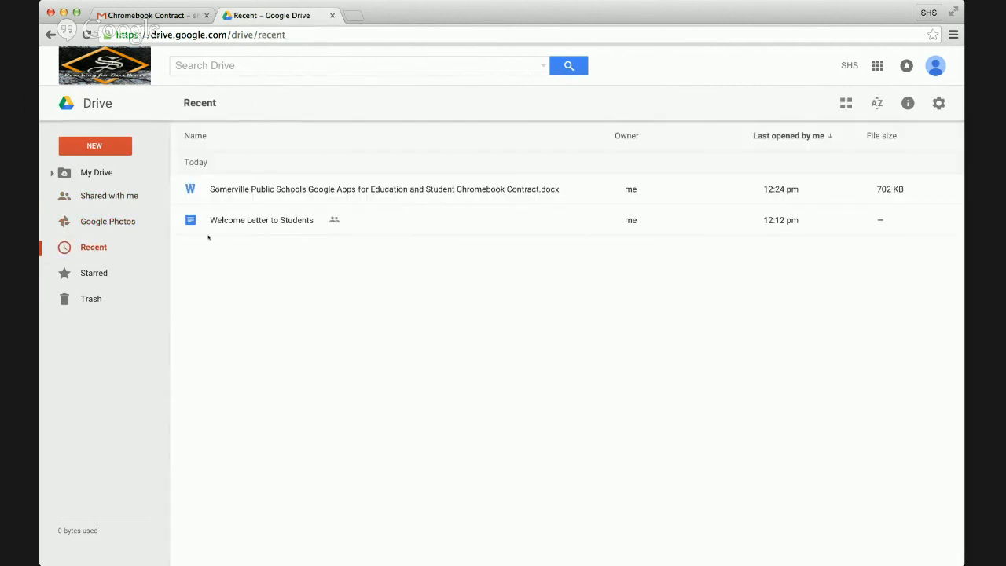
{"action": "left_click", "coordinate": [115, 273]}
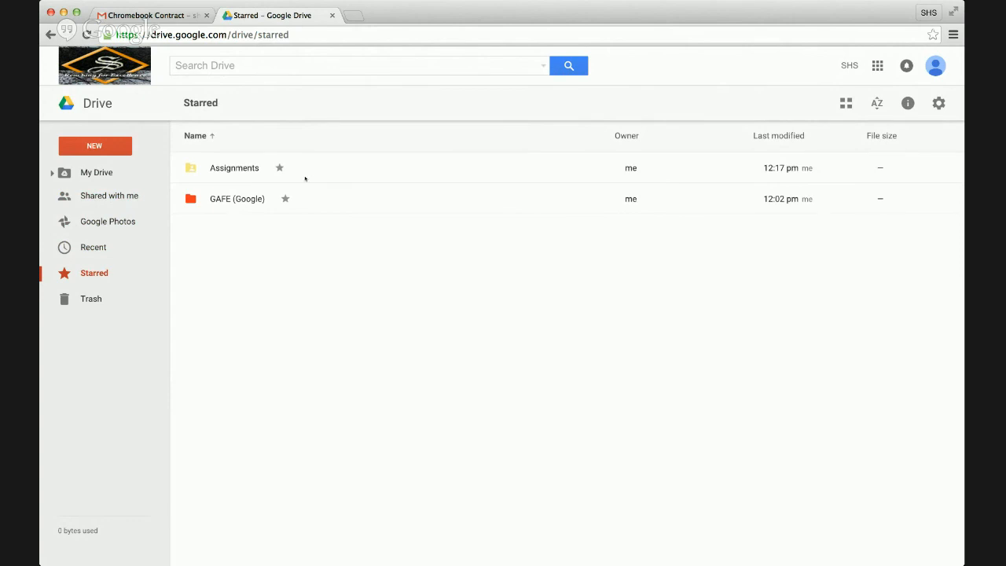
{"action": "left_click", "coordinate": [63, 299]}
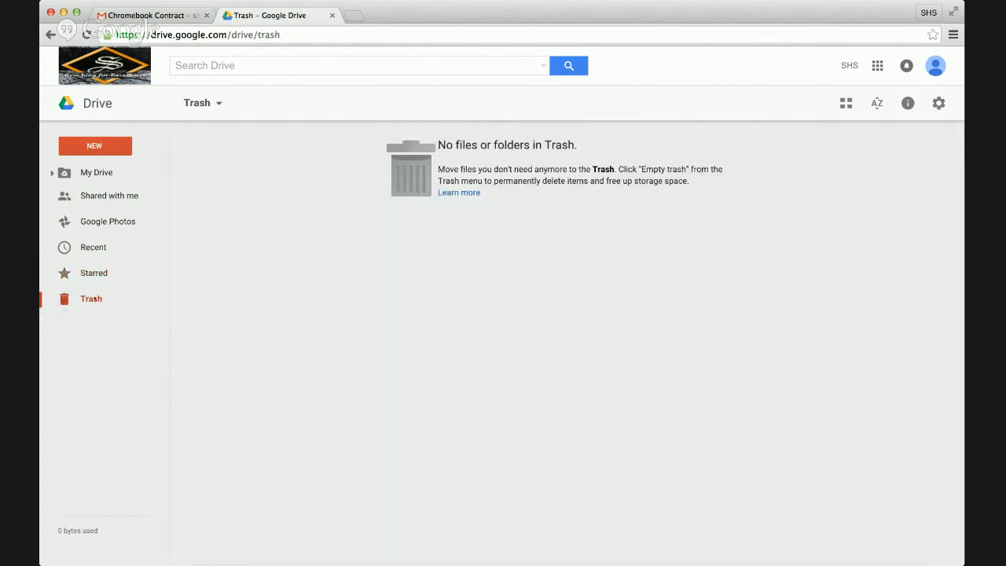
{"action": "left_click", "coordinate": [105, 171]}
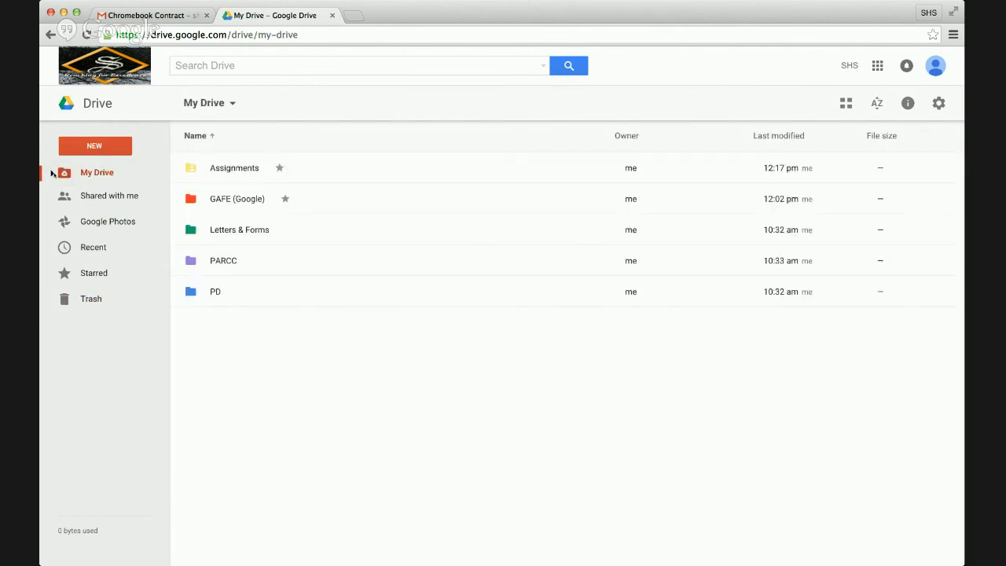
- Review the Assignments folder's actions and selection among the five colour-coded folders
{"action": "right_click", "coordinate": [243, 169]}
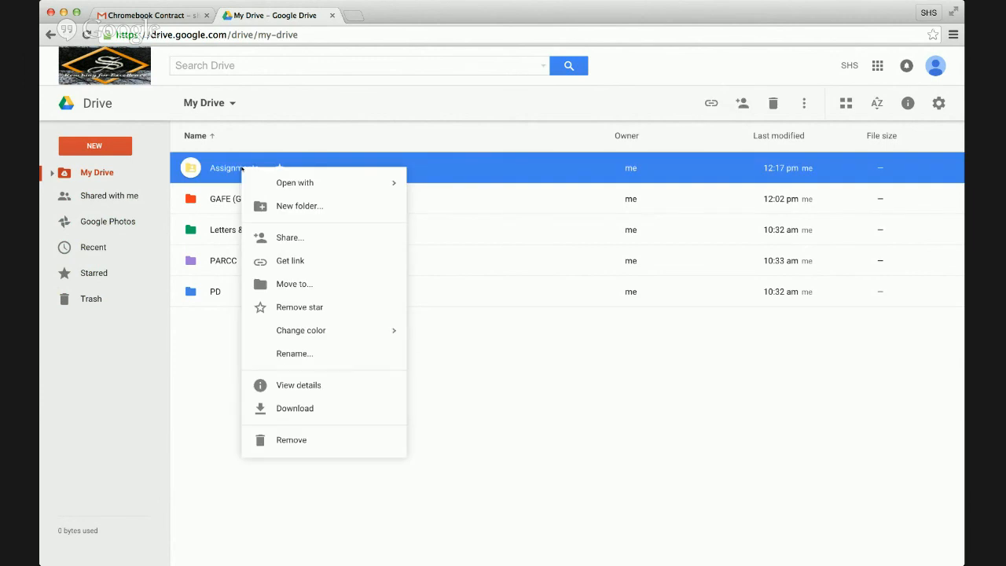
{"action": "mouse_move", "coordinate": [288, 184]}
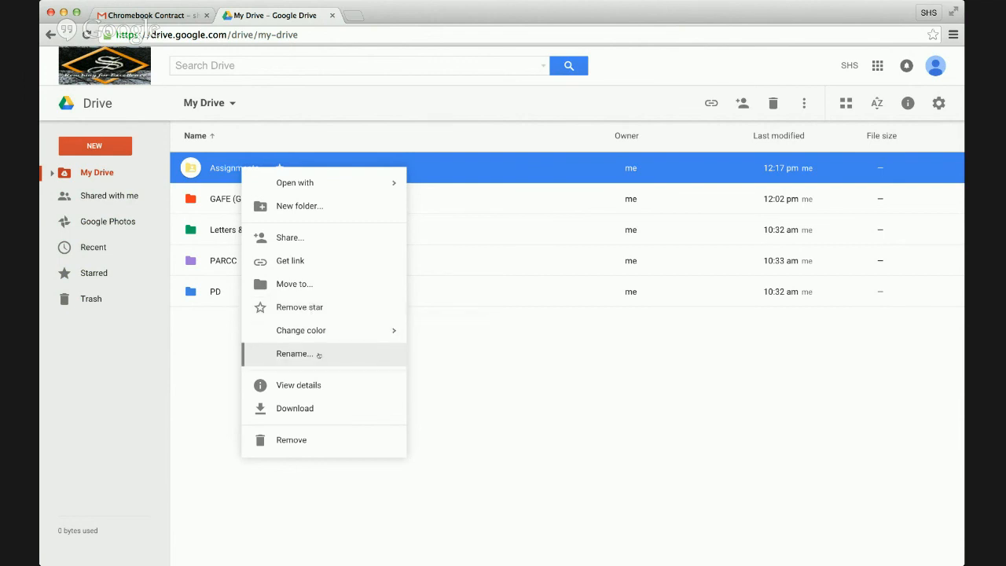
{"action": "left_click", "coordinate": [518, 396]}
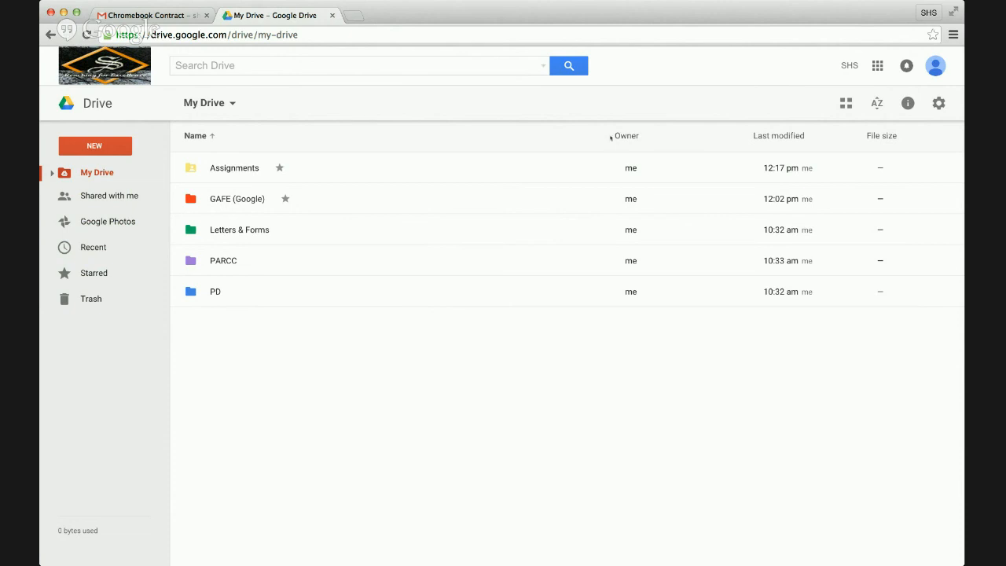
{"action": "left_click", "coordinate": [630, 169]}
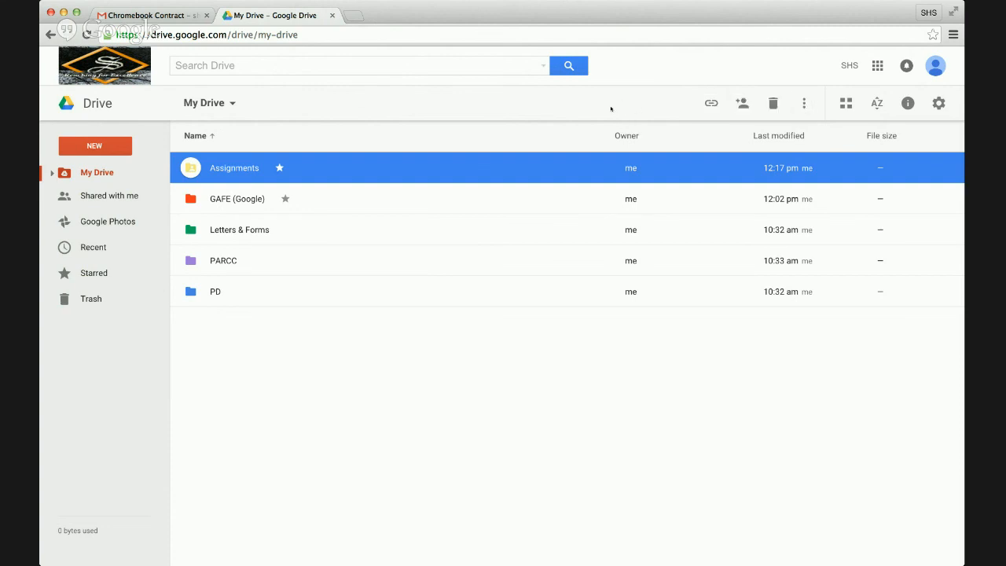
{"action": "left_click", "coordinate": [471, 349]}
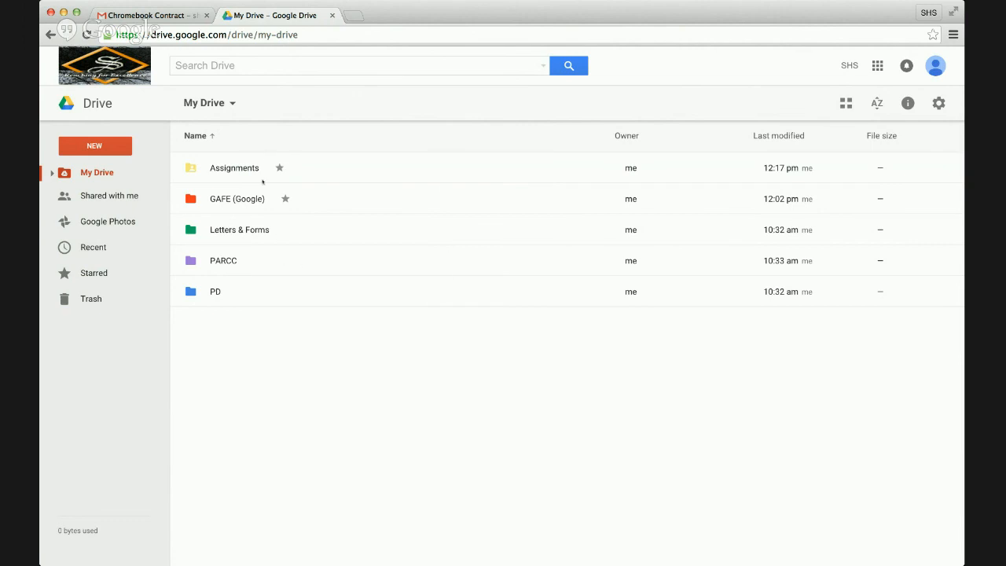
- Open Letters & Forms and toggle its contents between grid and list, ending in grid
{"action": "double_click", "coordinate": [252, 232]}
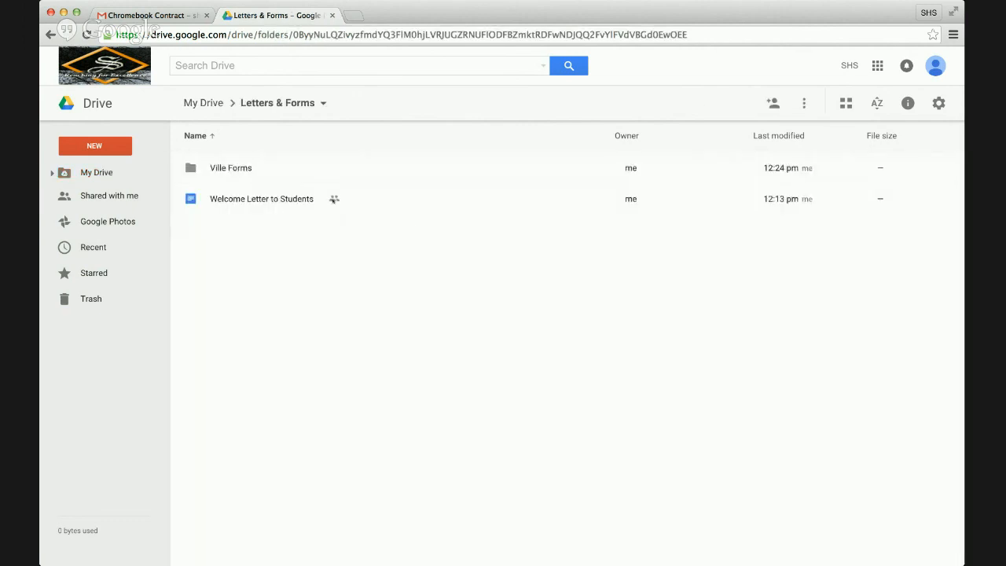
{"action": "left_click", "coordinate": [295, 200]}
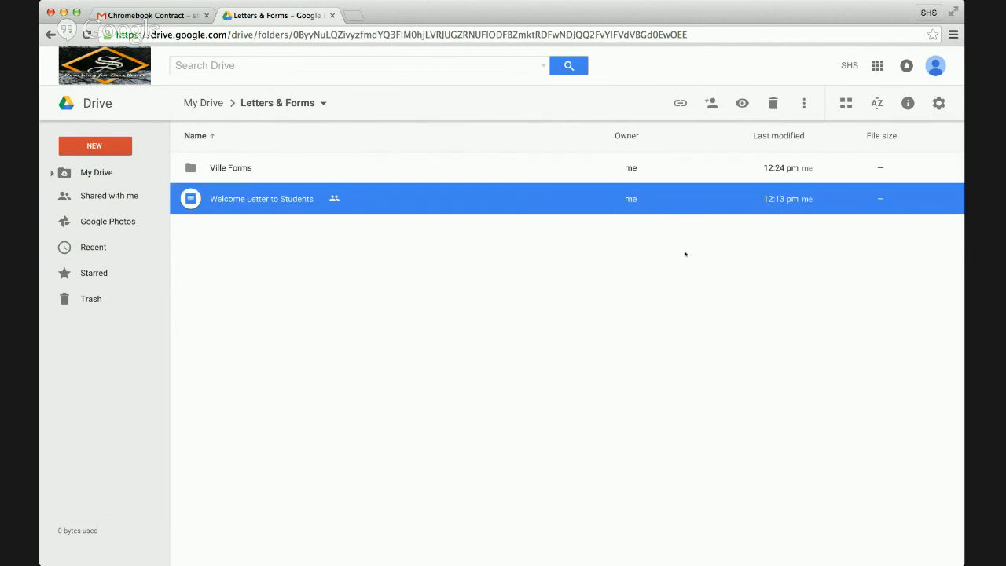
{"action": "left_click", "coordinate": [492, 275]}
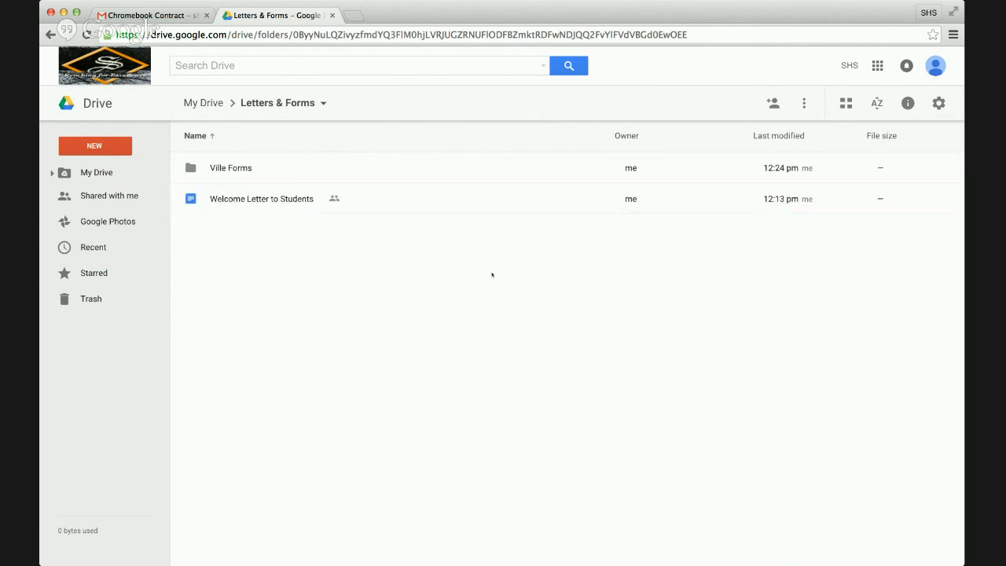
{"action": "left_click", "coordinate": [846, 105]}
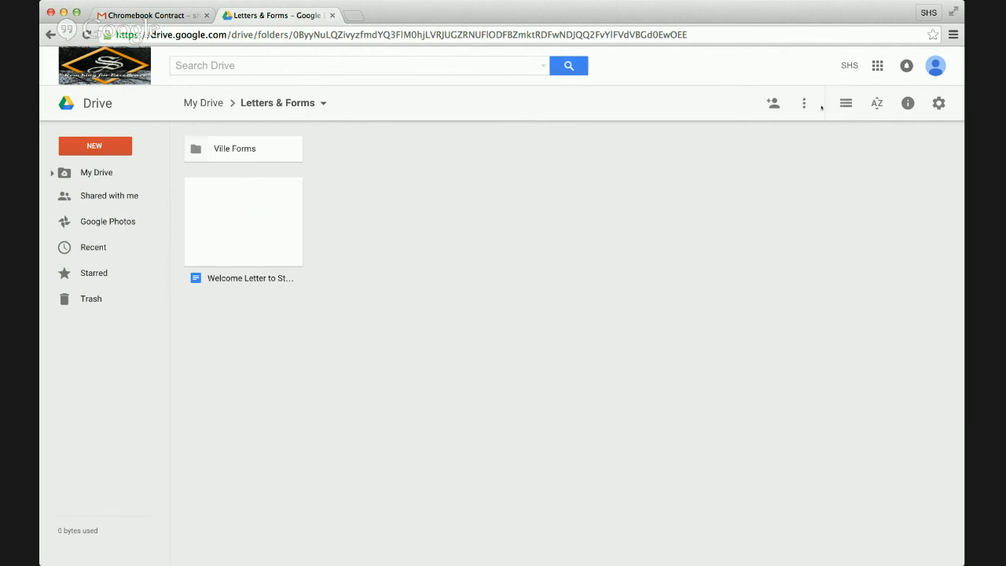
{"action": "left_click", "coordinate": [845, 105]}
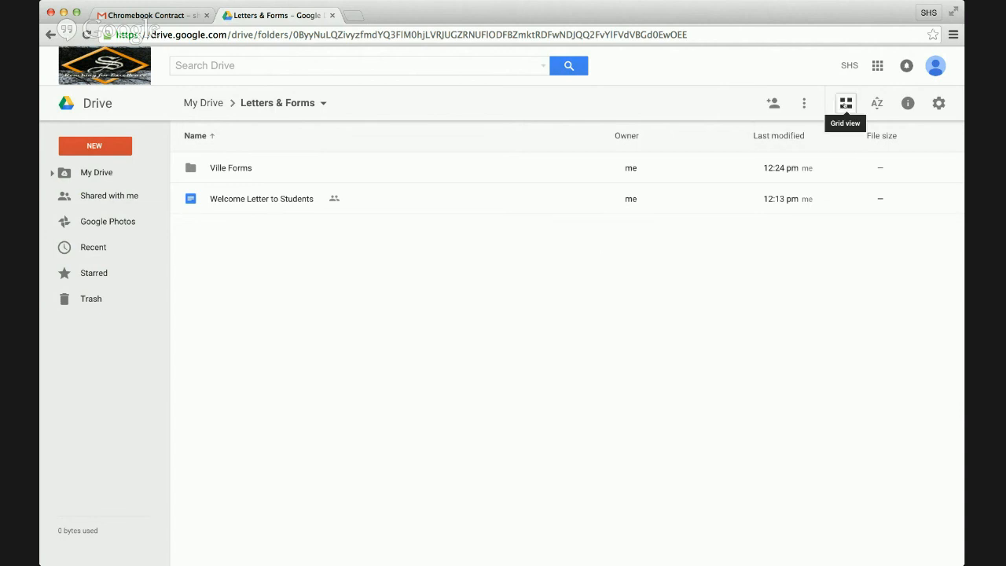
{"action": "left_click", "coordinate": [845, 103]}
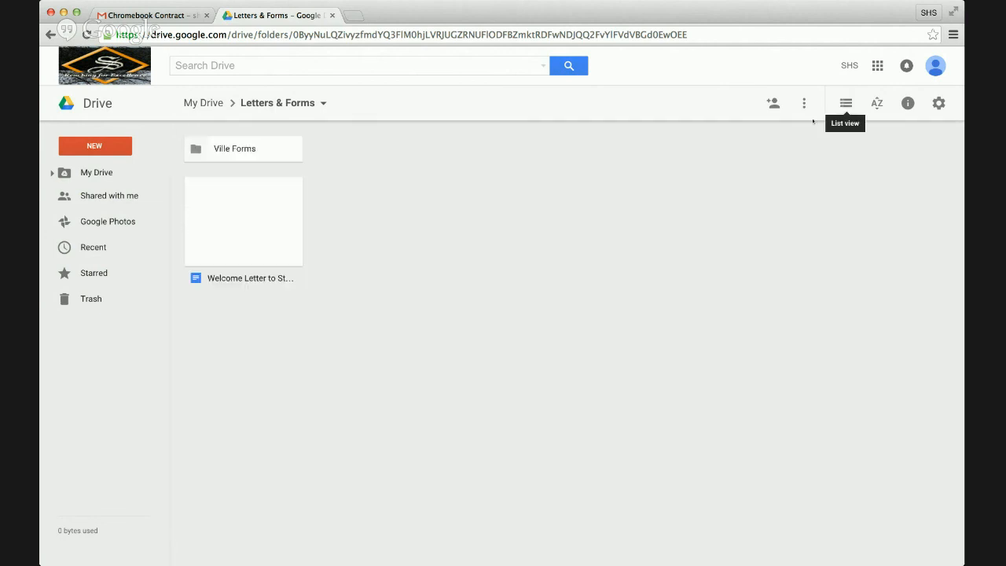
- Back in My Drive, check sort options keeping name order and open the activity panel
{"action": "left_click", "coordinate": [87, 174]}
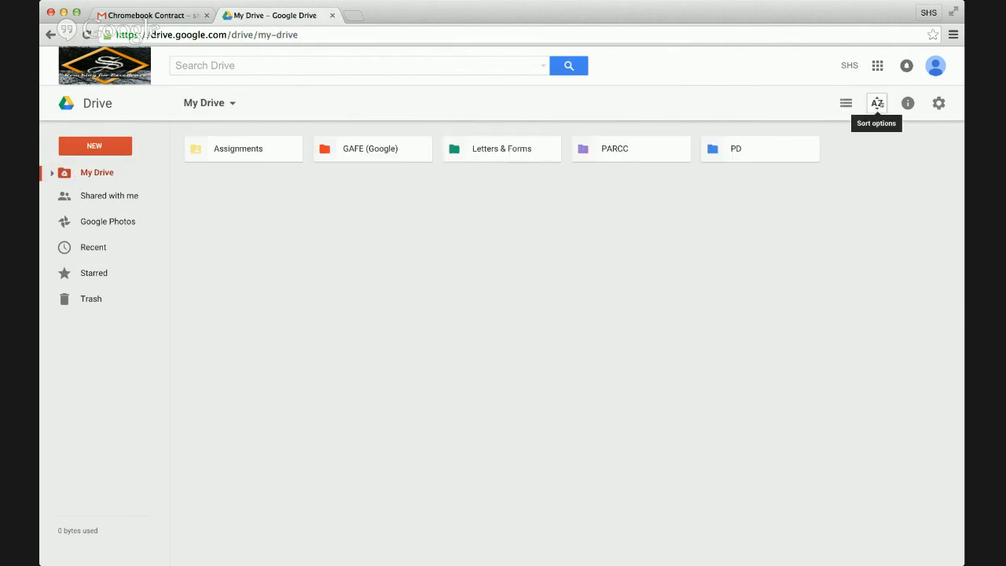
{"action": "left_click", "coordinate": [877, 104]}
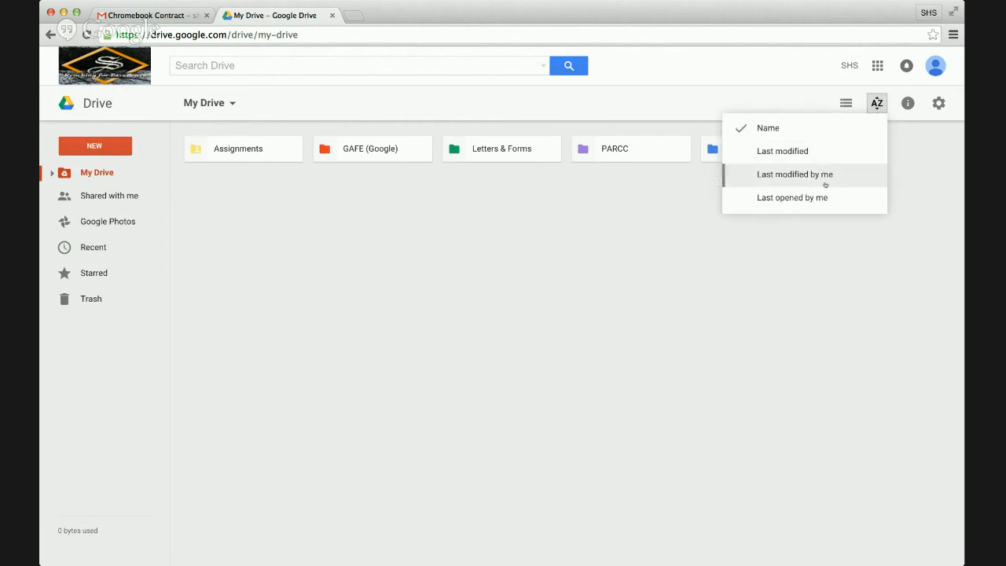
{"action": "left_click", "coordinate": [890, 234]}
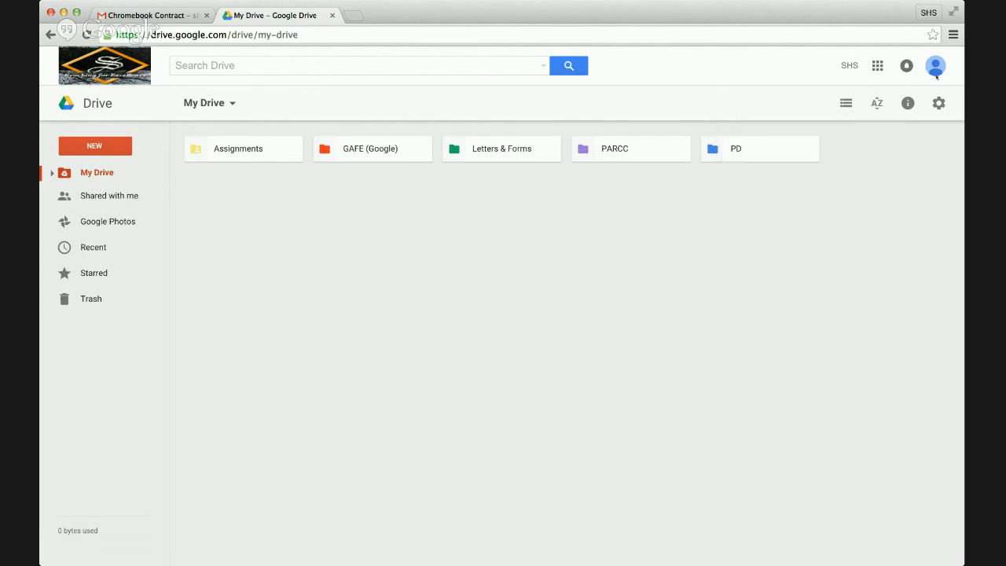
{"action": "left_click", "coordinate": [909, 104]}
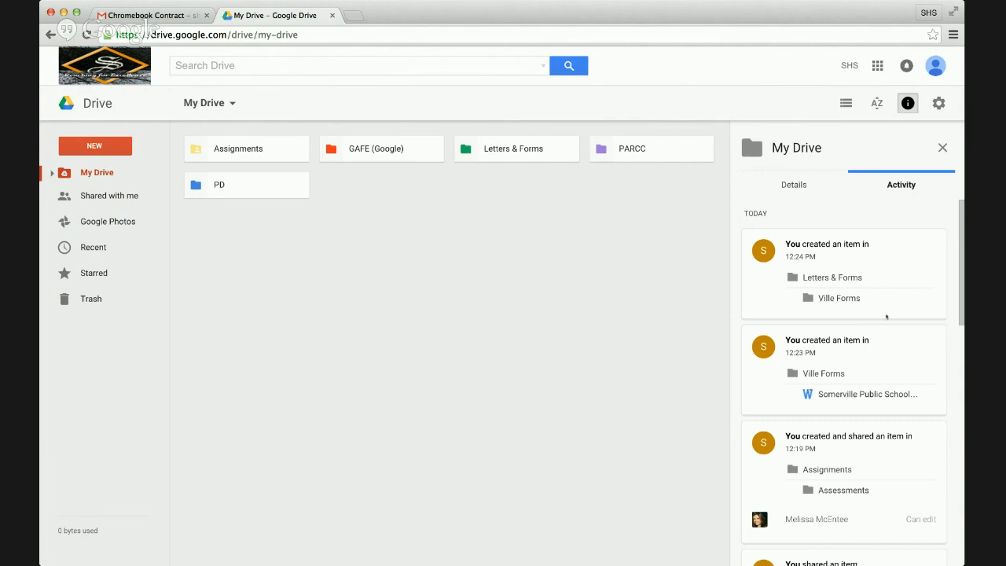
- Read the Activity history back to the five folders created at 12:02 PM, then open the gear settings menu
{"action": "scroll", "coordinate": [887, 316], "scroll_direction": "down", "scroll_amount": 3}
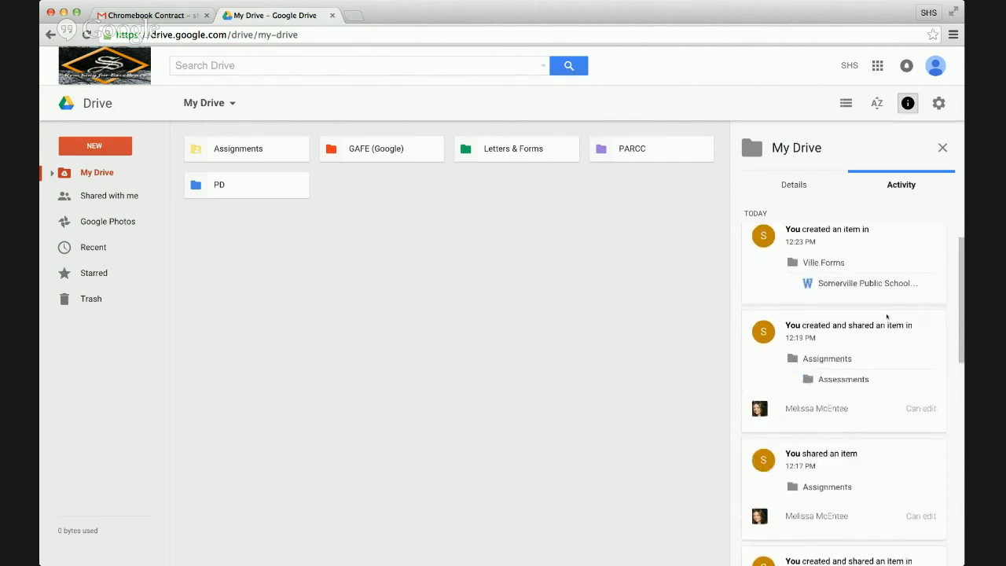
{"action": "scroll", "coordinate": [887, 316], "scroll_direction": "down", "scroll_amount": 3}
{"action": "scroll", "coordinate": [886, 317], "scroll_direction": "down", "scroll_amount": 2}
{"action": "scroll", "coordinate": [887, 316], "scroll_direction": "down", "scroll_amount": 3}
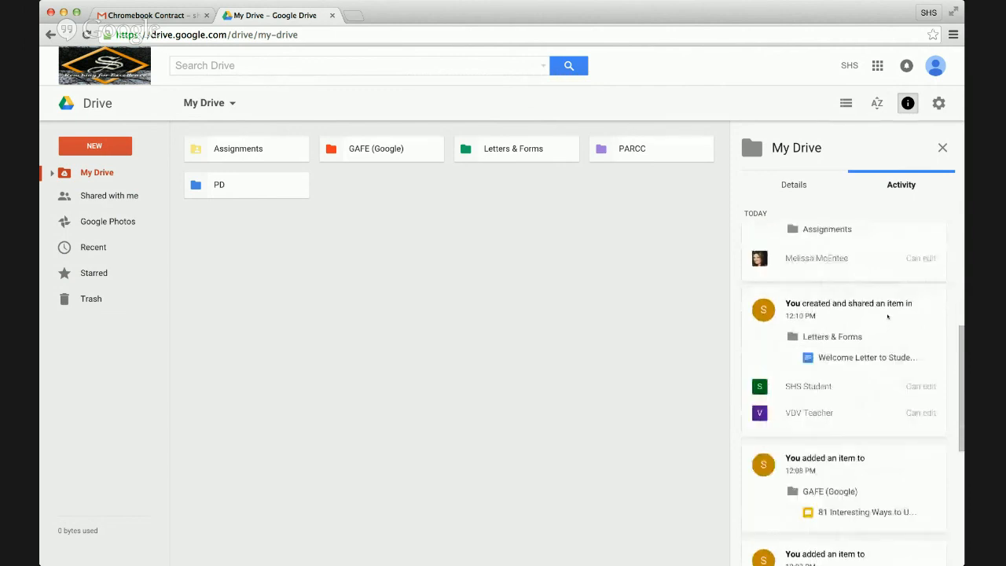
{"action": "scroll", "coordinate": [886, 317], "scroll_direction": "down", "scroll_amount": 3}
{"action": "scroll", "coordinate": [887, 316], "scroll_direction": "down", "scroll_amount": 3}
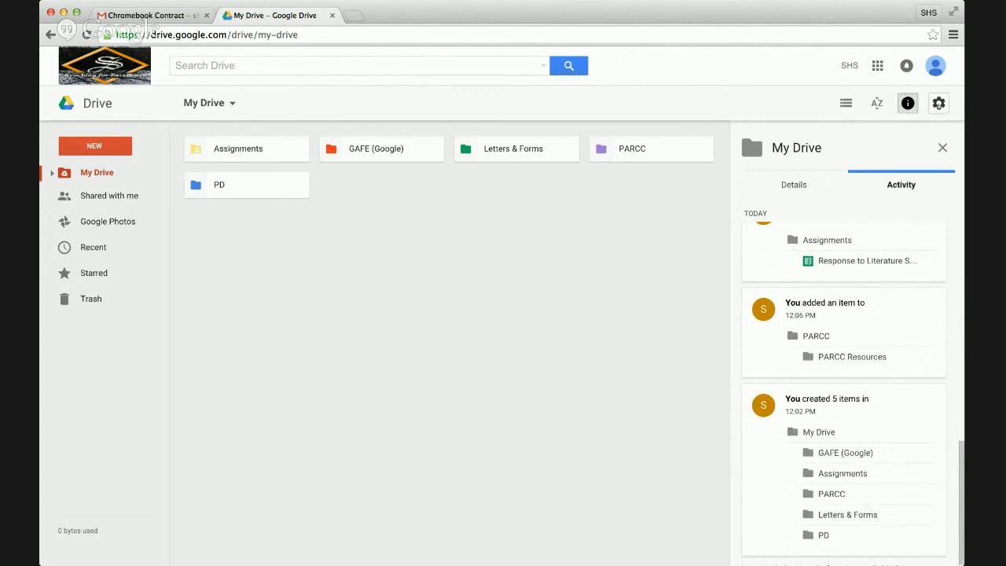
{"action": "left_click", "coordinate": [938, 104]}
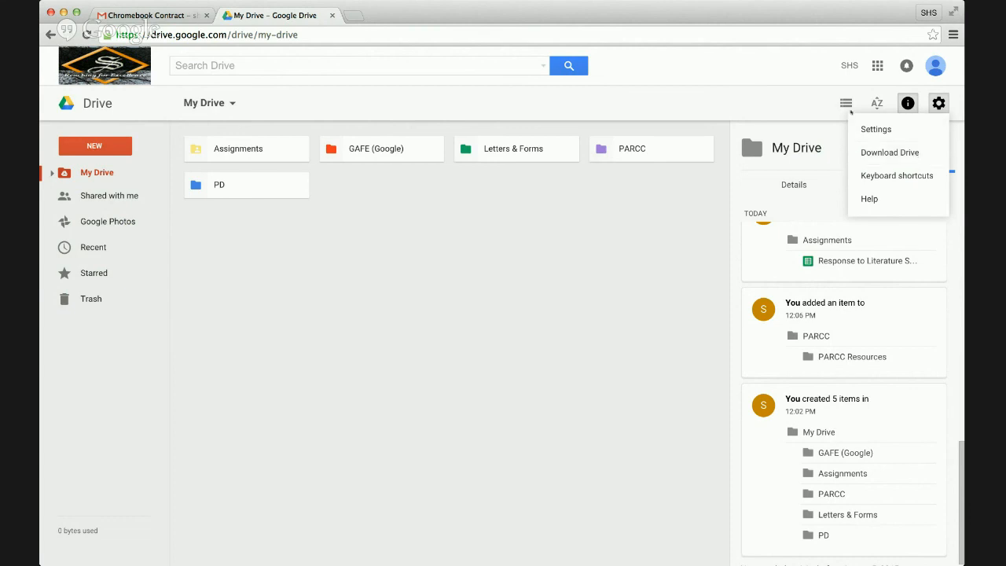
- Close the settings menu, expand My Drive in the sidebar to list its five folders, then start a Drive search
{"action": "left_click", "coordinate": [811, 84]}
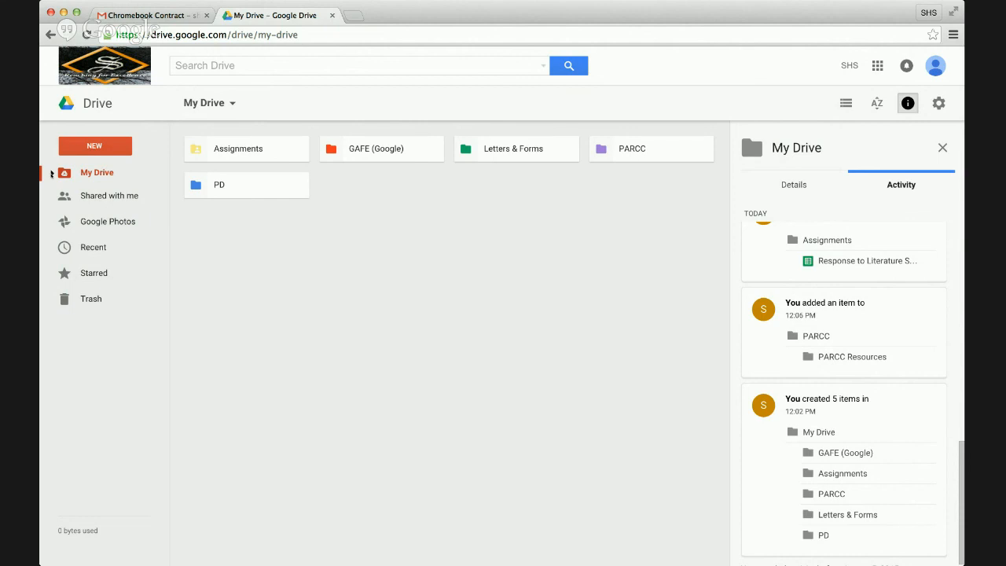
{"action": "left_click", "coordinate": [51, 173]}
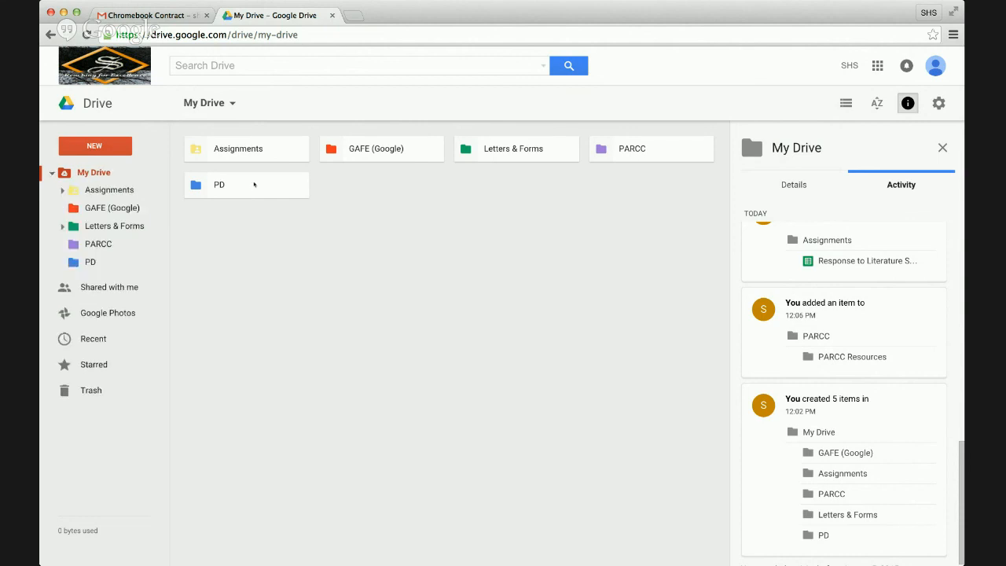
{"action": "left_click", "coordinate": [213, 66]}
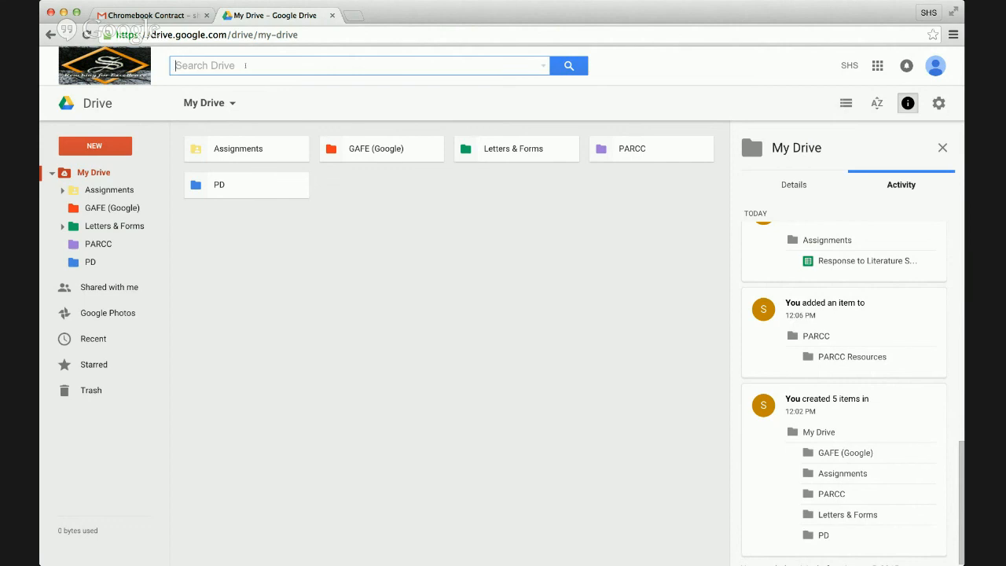
{"action": "type", "text": "parcc"}
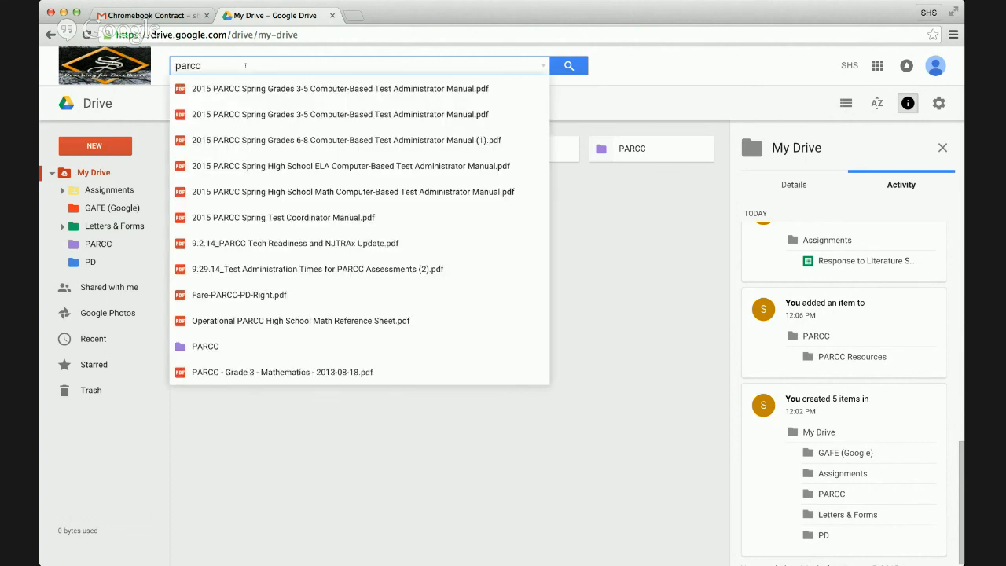
{"action": "key", "text": "Return"}
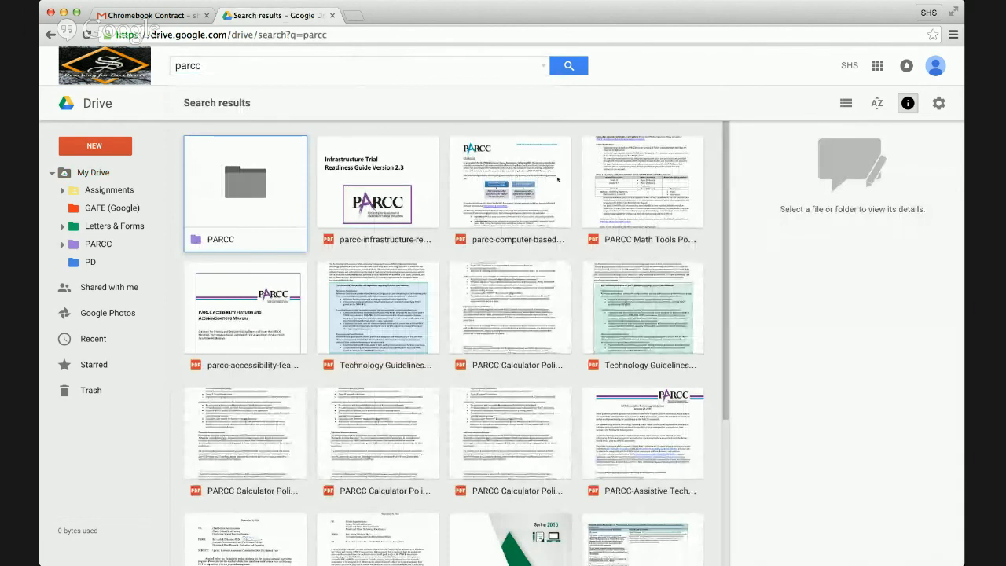
{"action": "scroll", "coordinate": [533, 330], "scroll_direction": "down", "scroll_amount": 1}
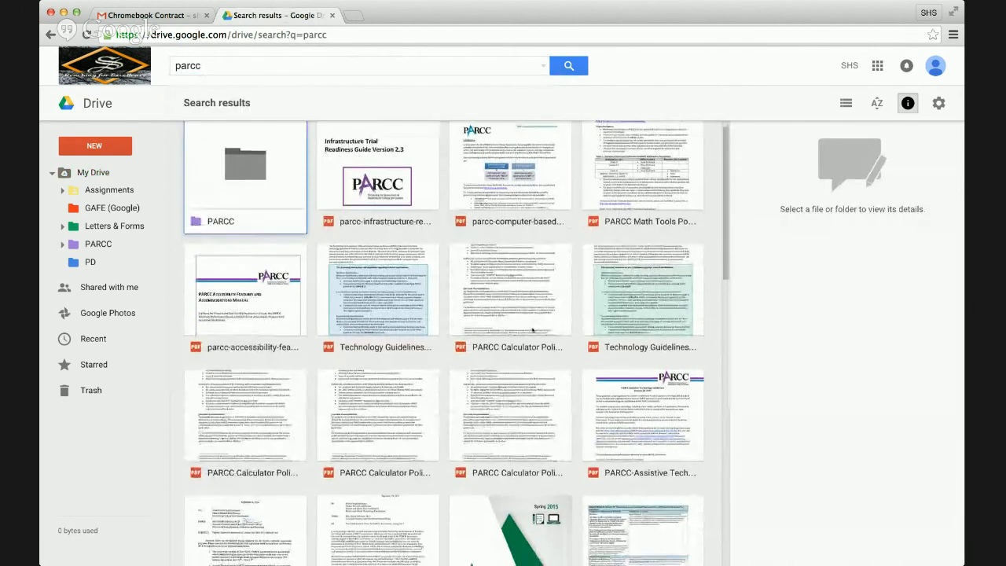
{"action": "scroll", "coordinate": [533, 330], "scroll_direction": "down", "scroll_amount": 3}
{"action": "scroll", "coordinate": [533, 331], "scroll_direction": "up", "scroll_amount": 4}
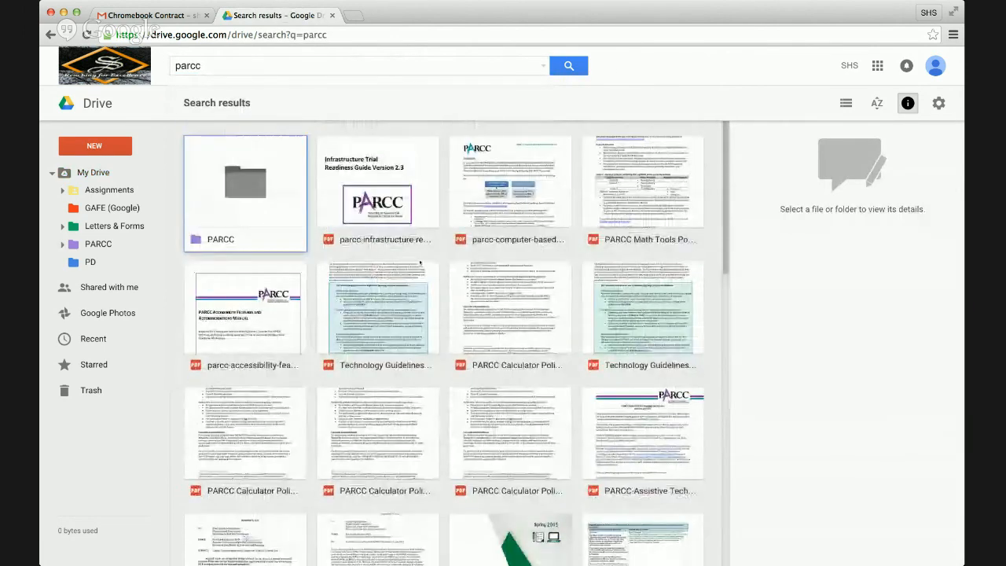
{"action": "left_click", "coordinate": [221, 74]}
{"action": "key", "text": "ctrl+a"}
{"action": "key", "text": "BackSpace"}
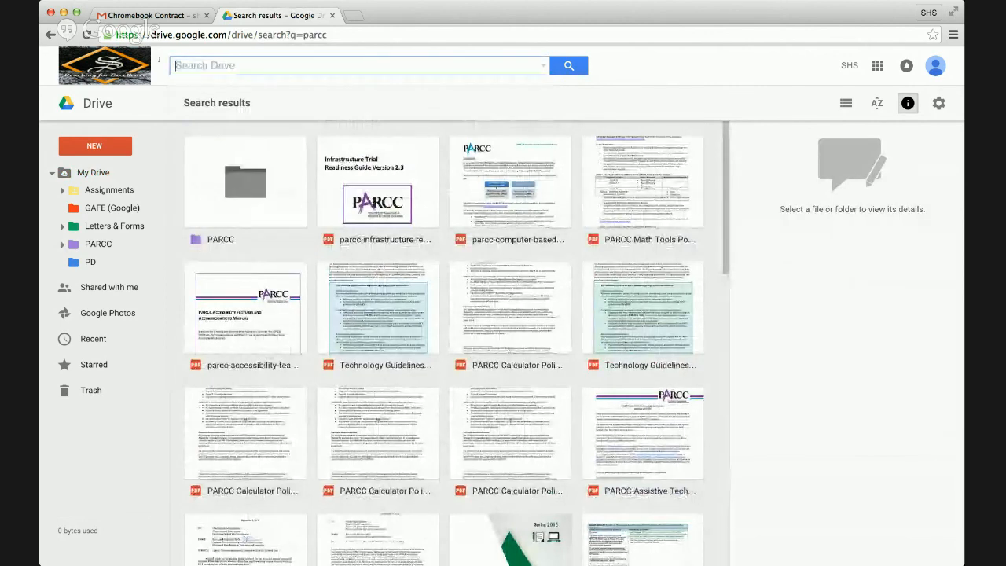
{"action": "key", "text": "Return"}
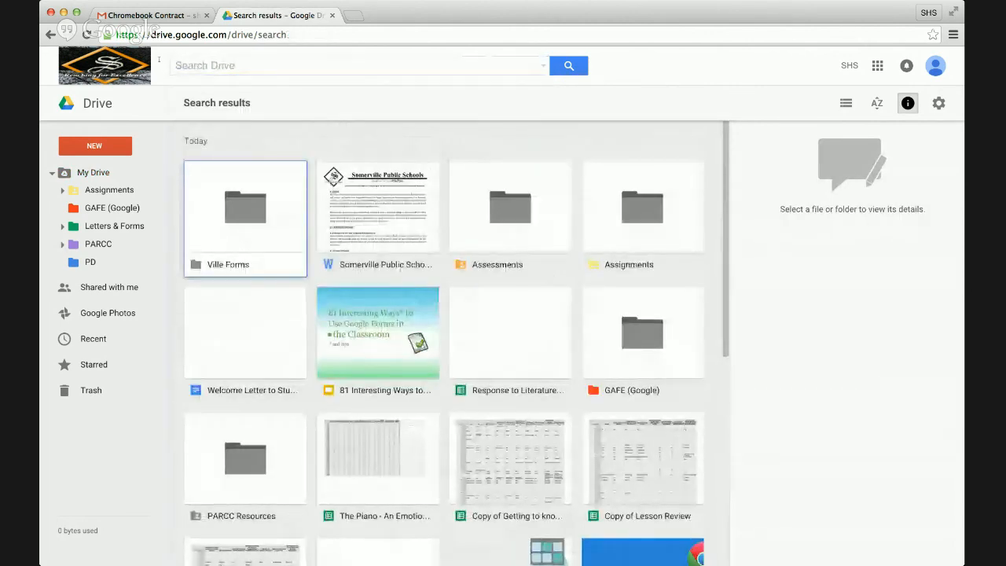
{"action": "left_click", "coordinate": [110, 173]}
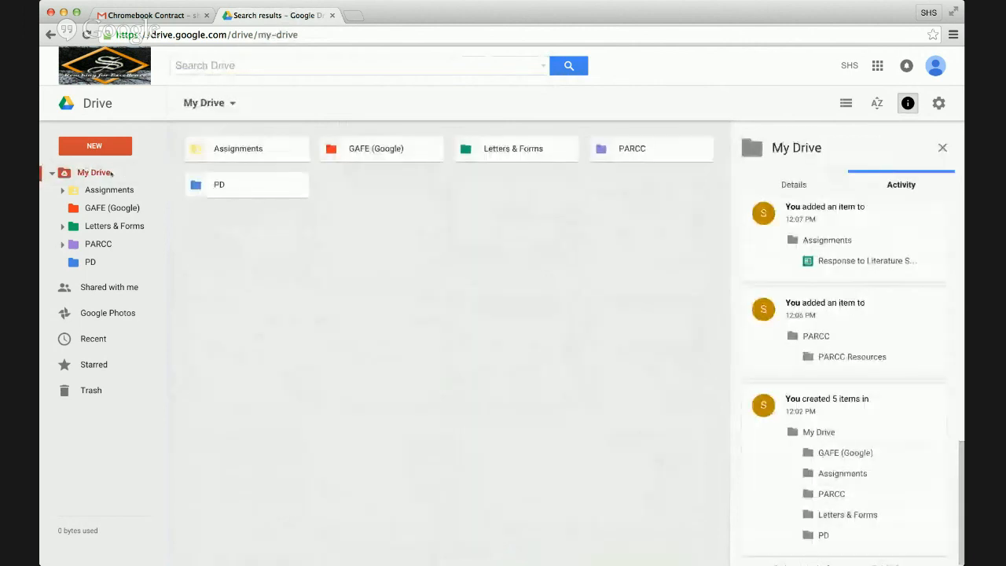